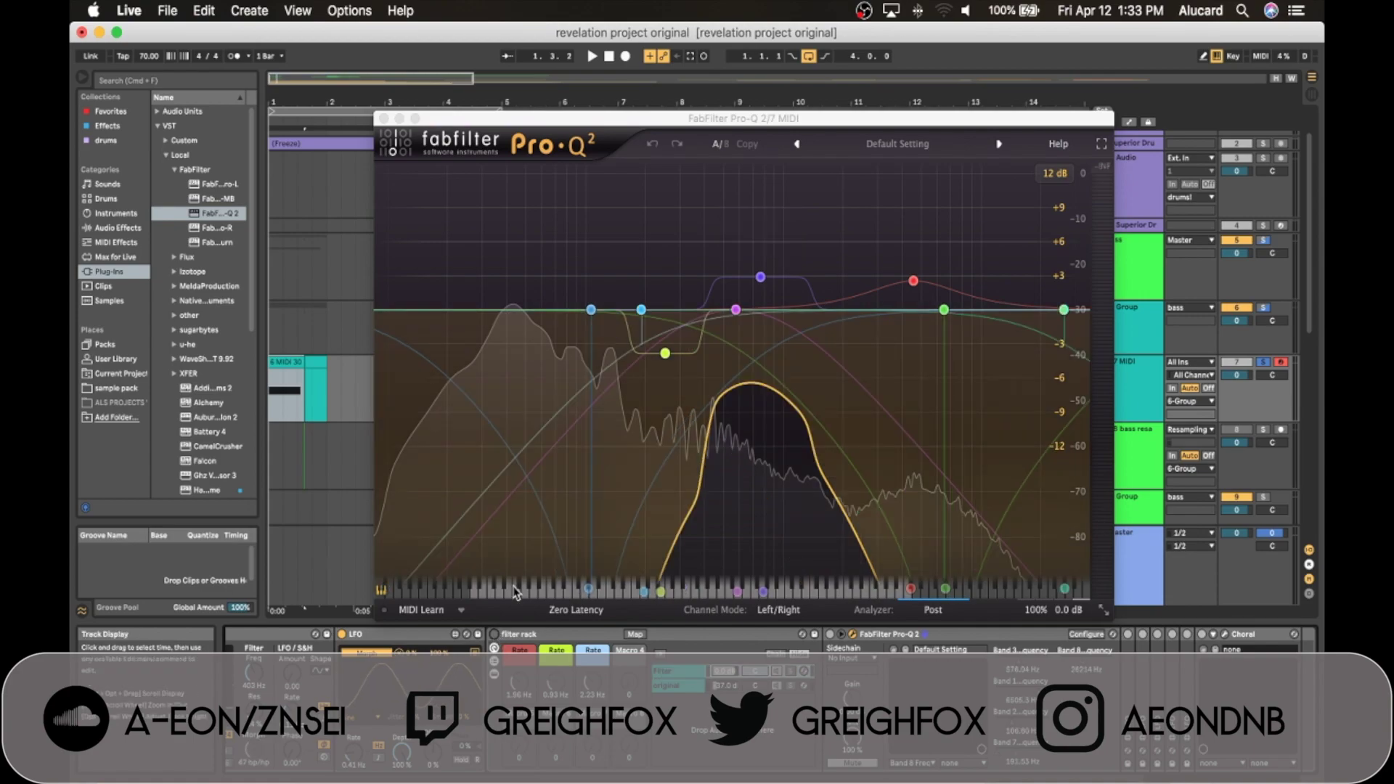
Collapse the filter rack in the 7 MIDI track's device chain and bring the start of the chain into view
double_click(539, 637)
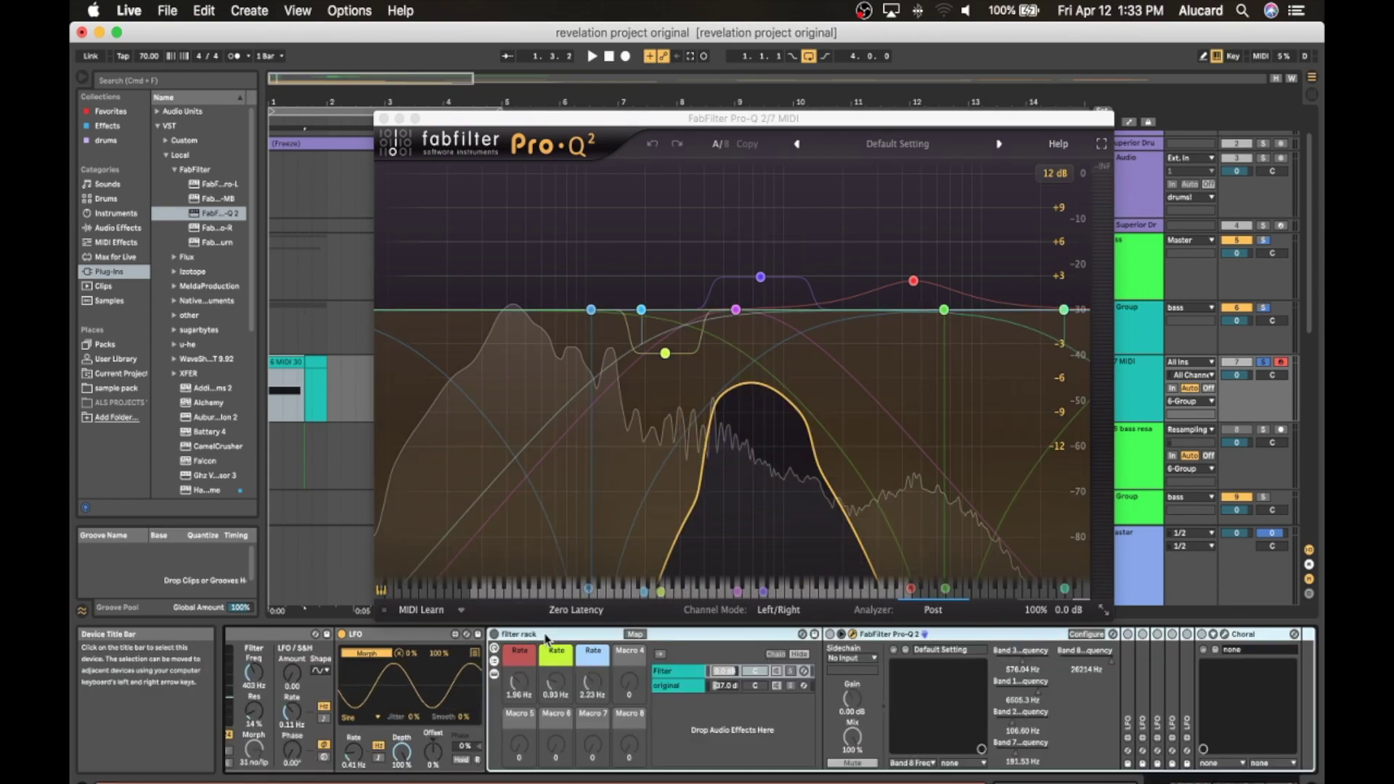
left_click(485, 458)
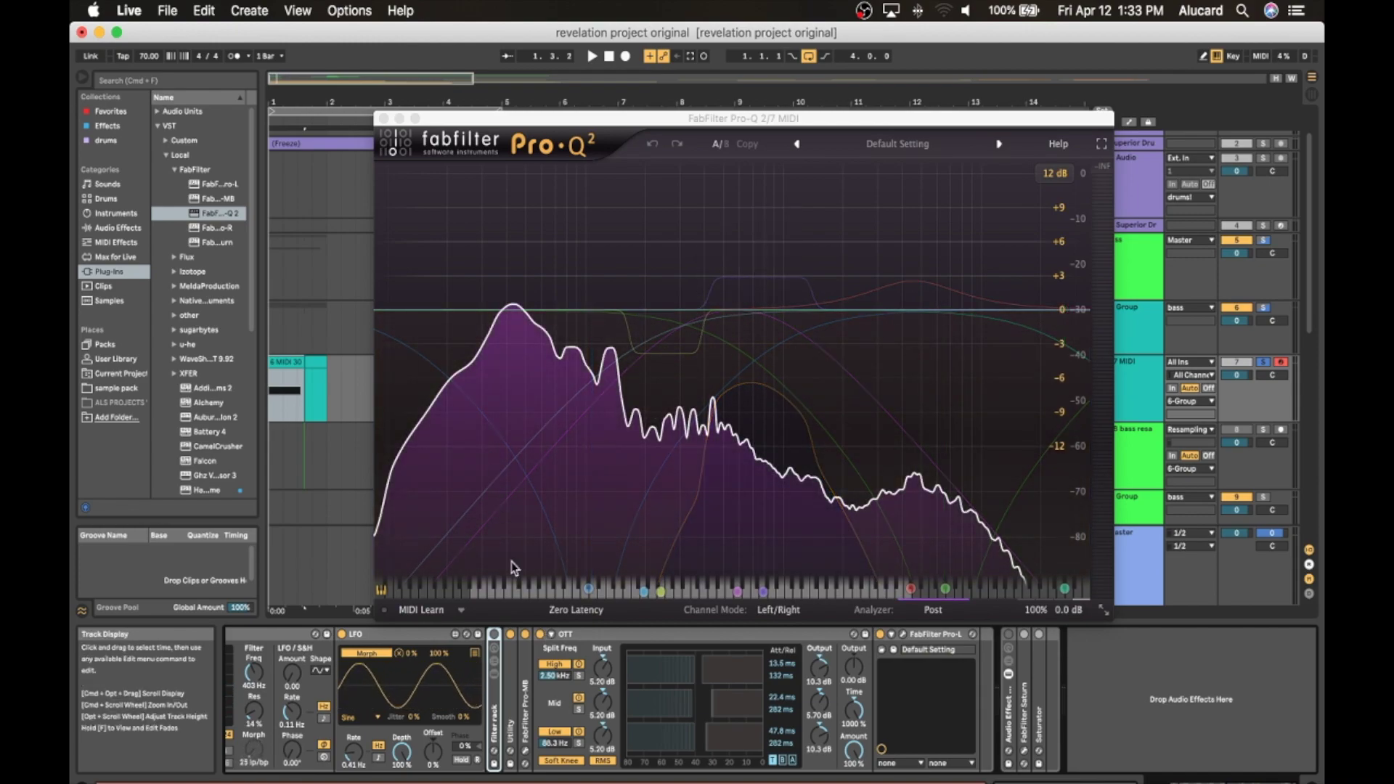
scroll(495, 690, "left", 10)
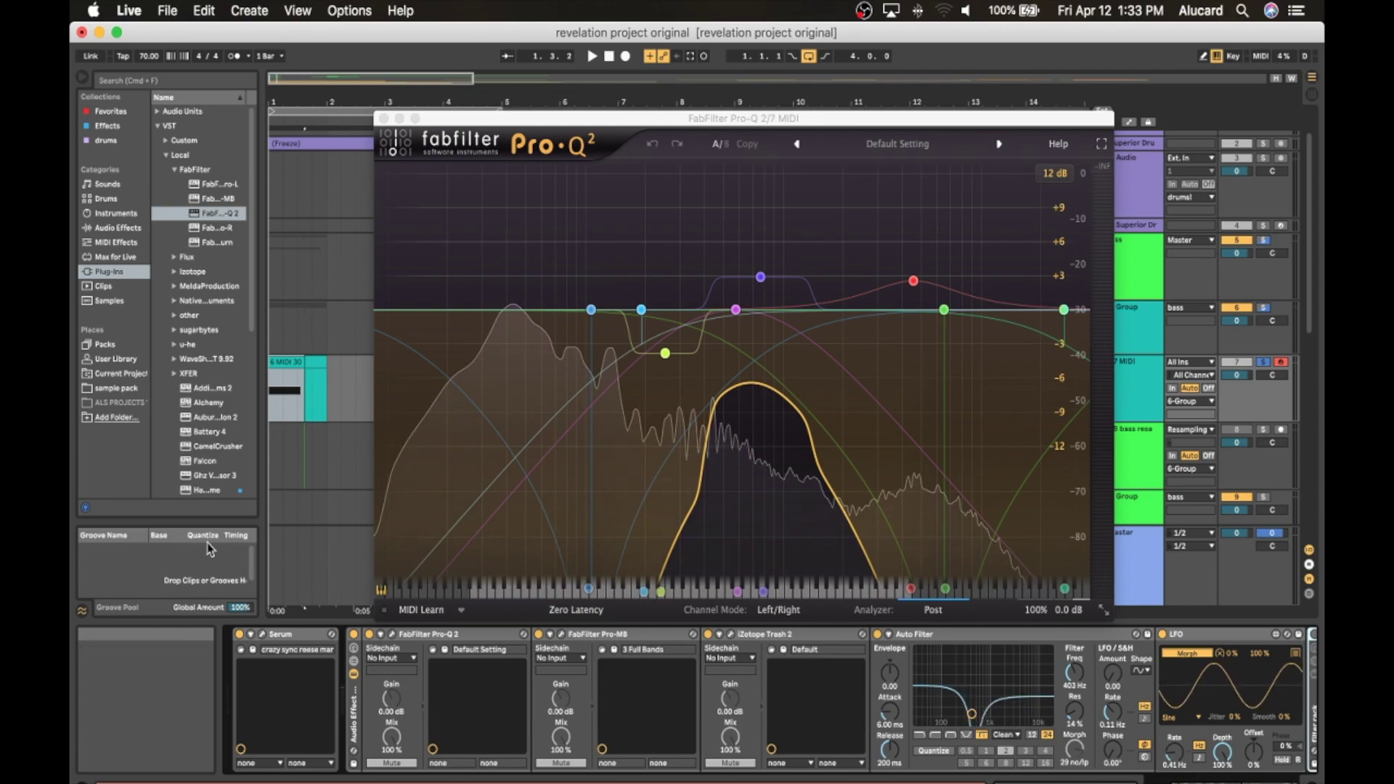
left_click(427, 412)
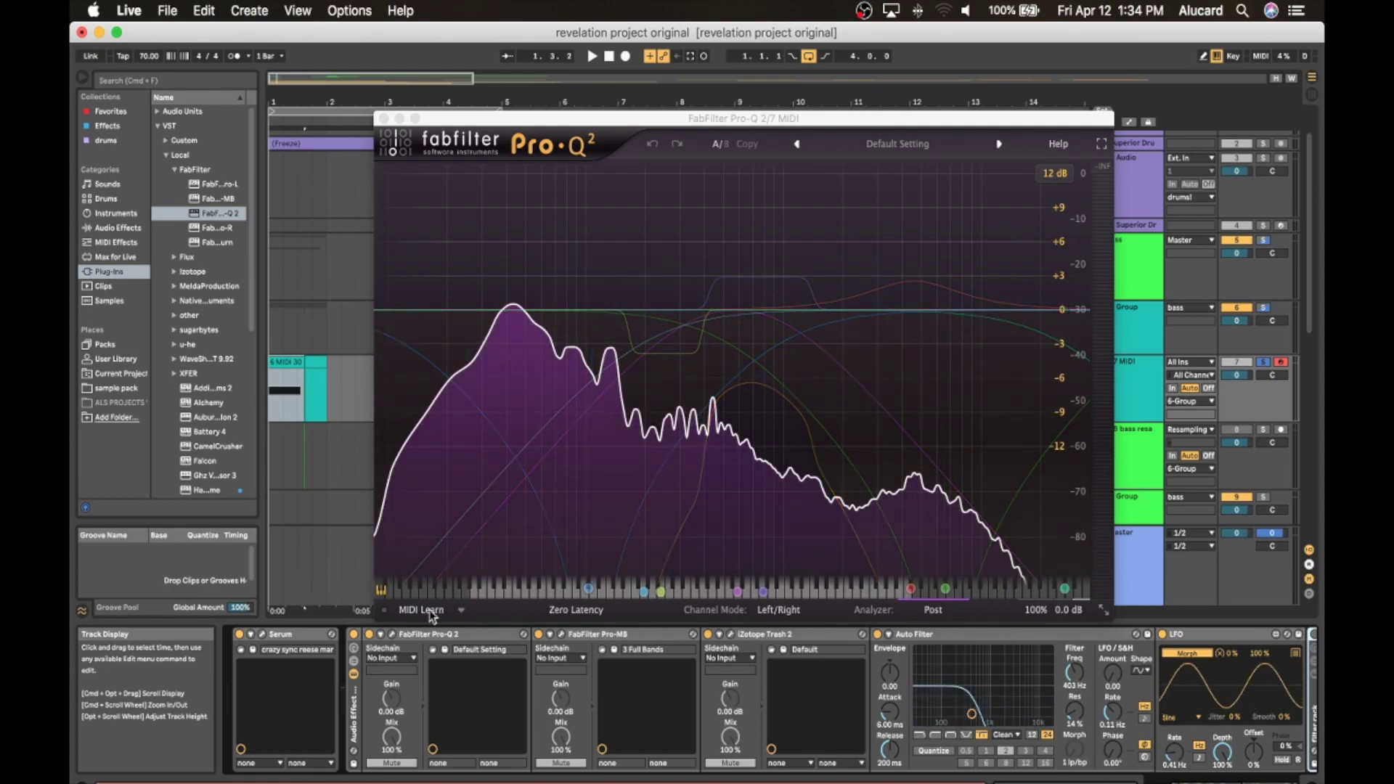
Collapse the Pro-Q 2, Pro-MB, Trash 2, Auto Filter, LFO, OTT and Pro-L devices in the effect chain
double_click(410, 635)
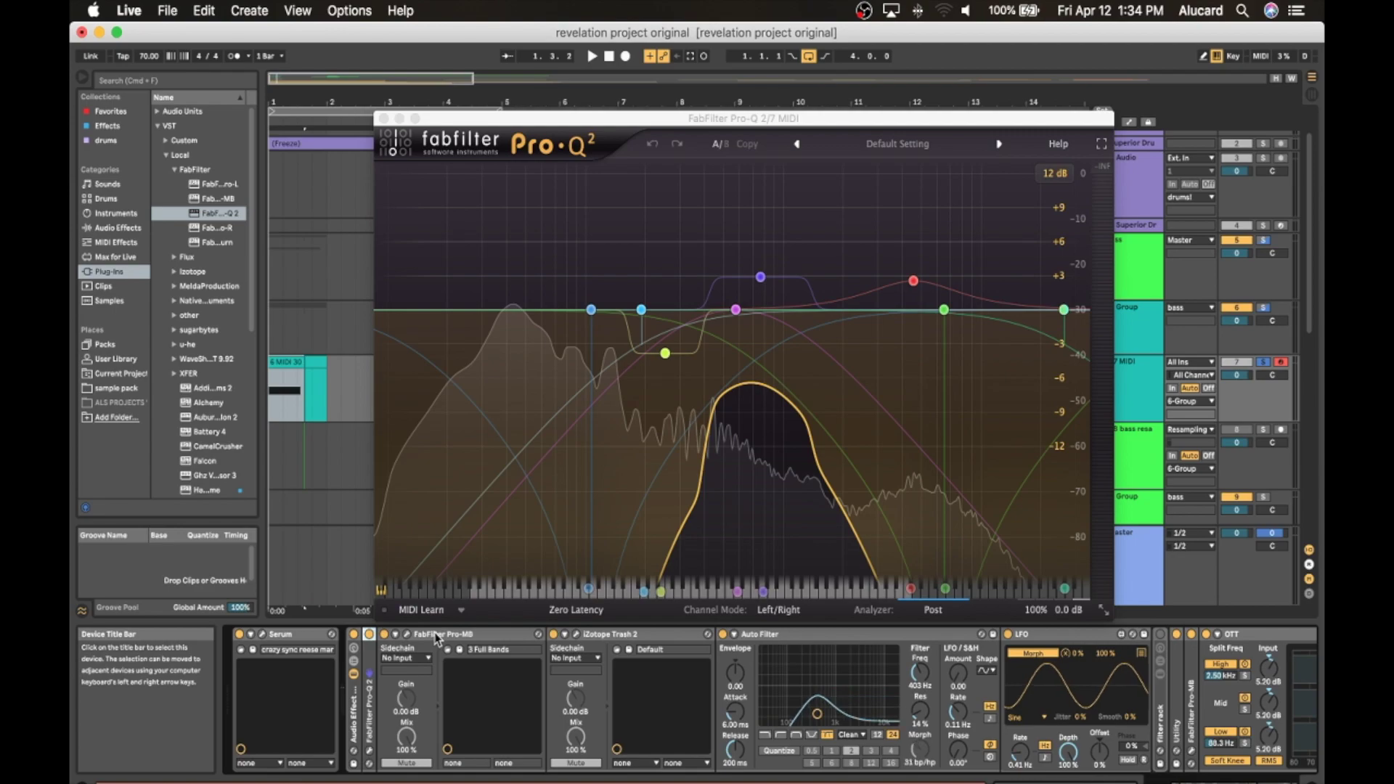
double_click(428, 635)
double_click(447, 635)
double_click(461, 637)
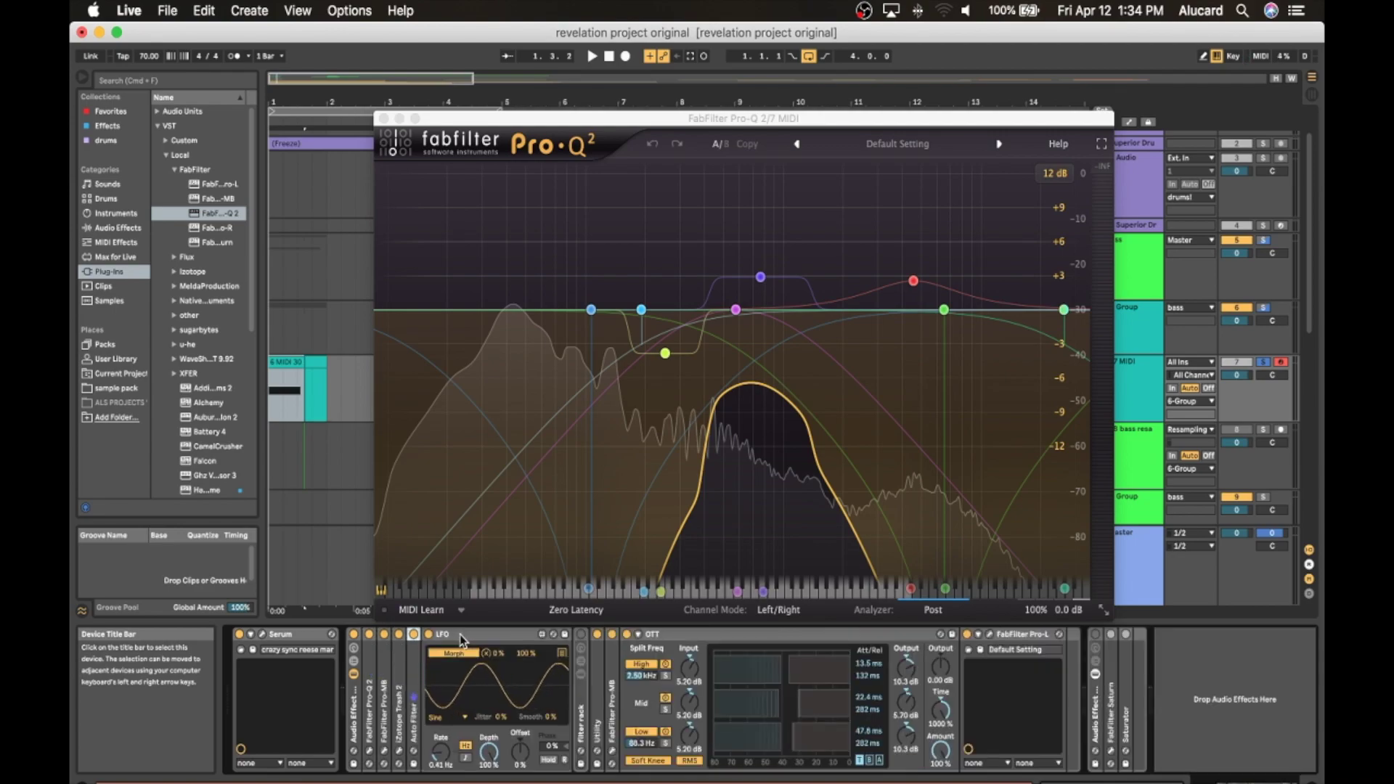
double_click(546, 636)
left_click(545, 637)
double_click(546, 637)
double_click(545, 637)
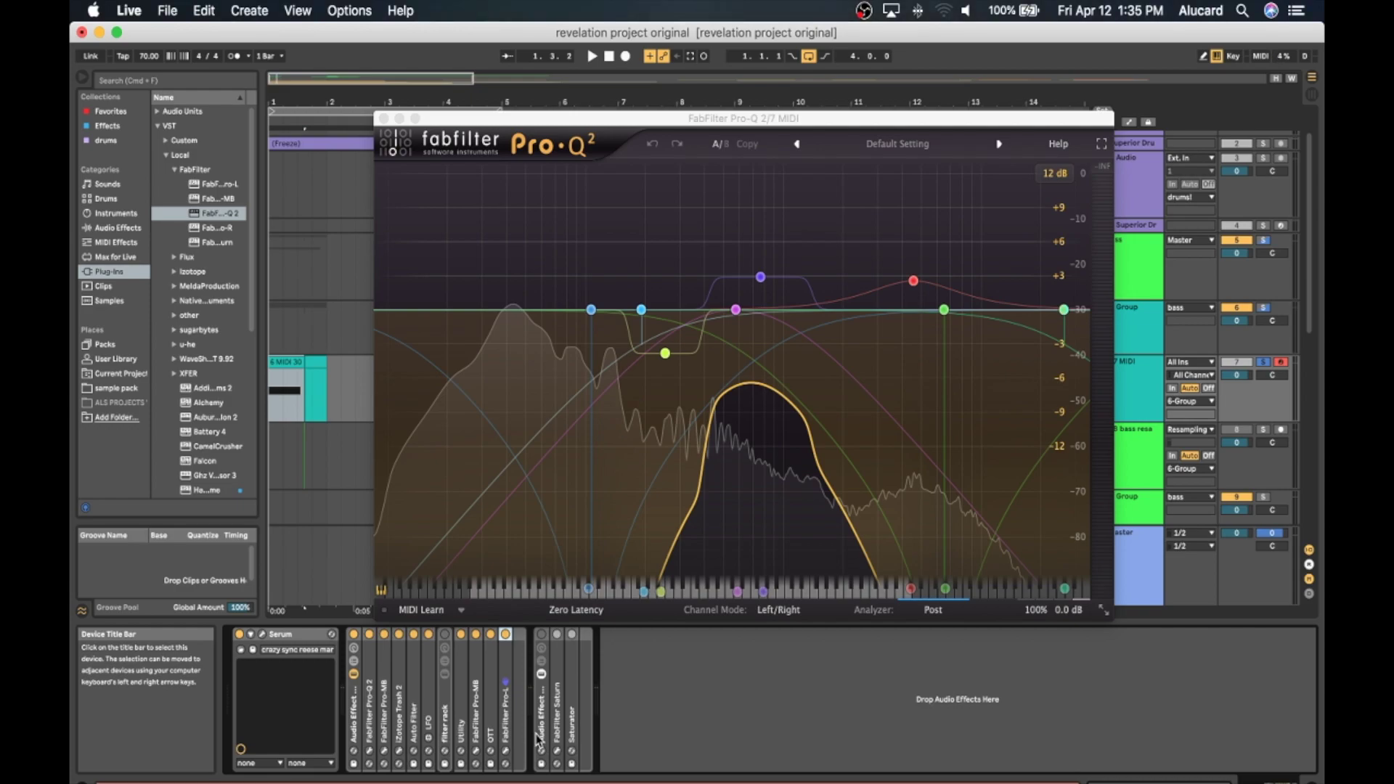
Close the floating Pro-Q 2 window and open the Serum plug-in window on the 7 MIDI track
left_click(538, 739)
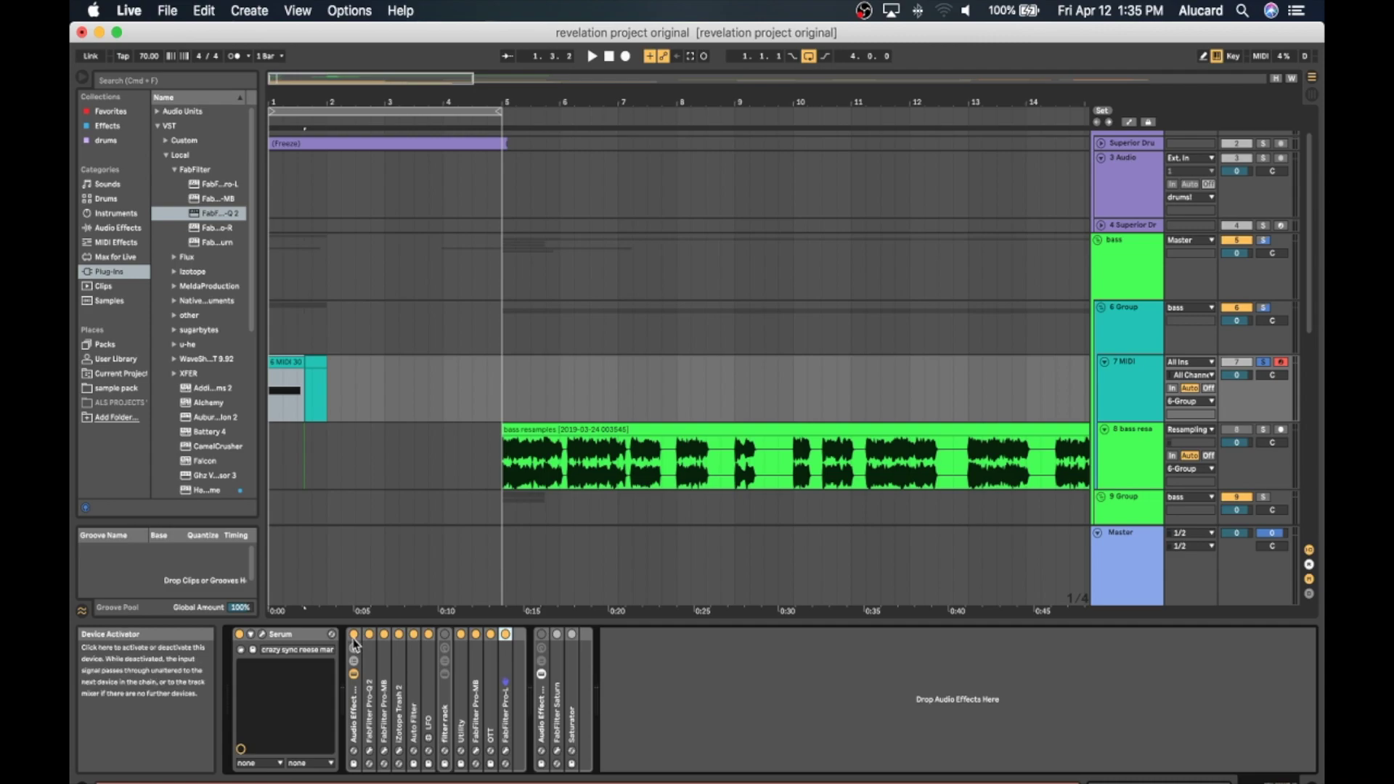
left_click(263, 637)
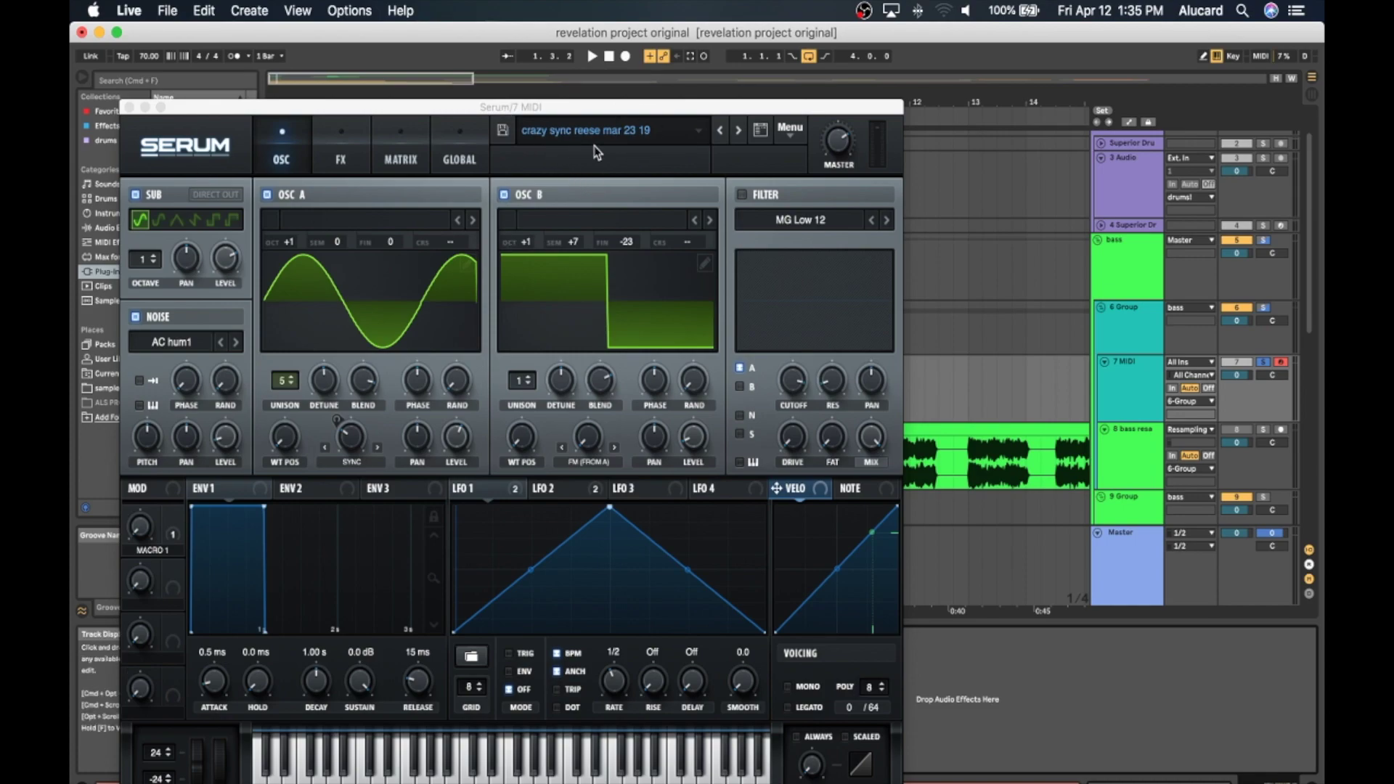
left_click(646, 149)
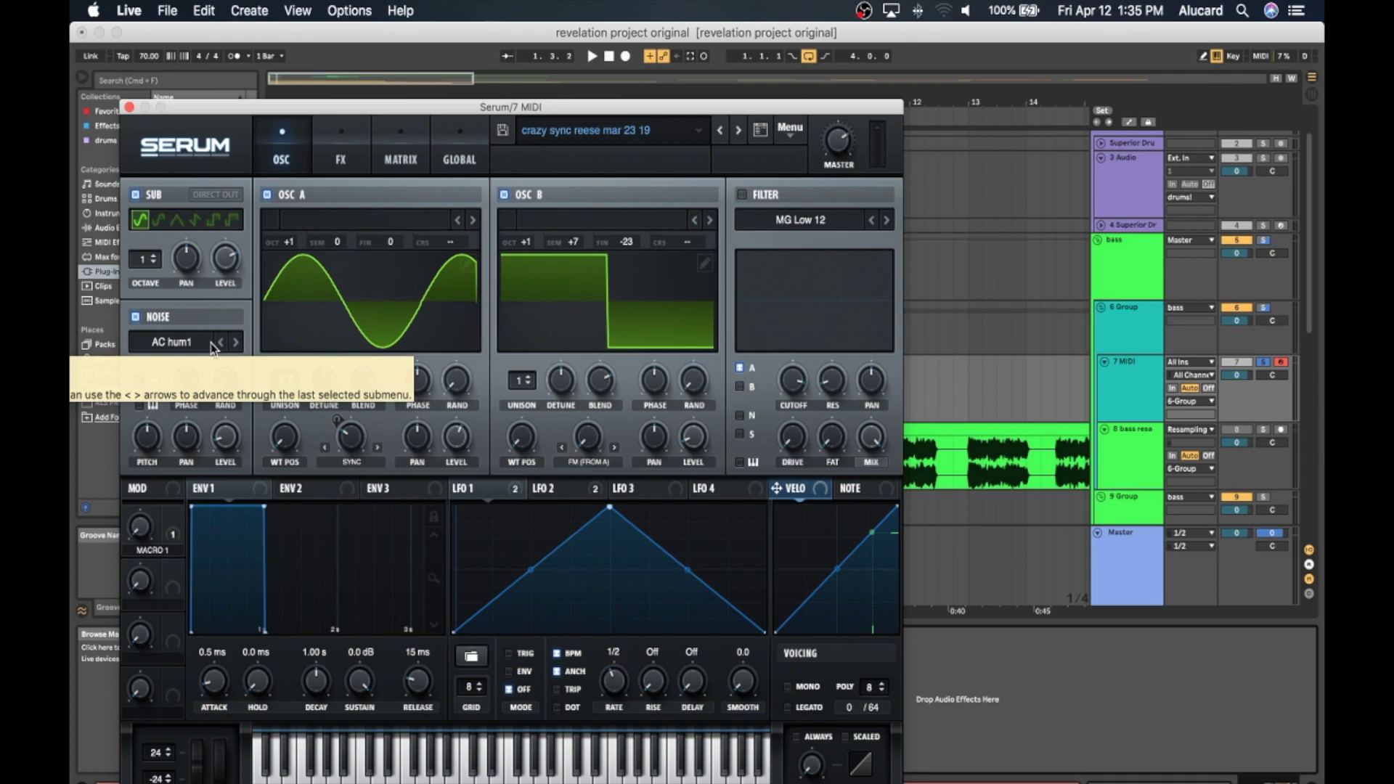
View the noise oscillator's sample categories, including Organics and Analog
left_click(185, 341)
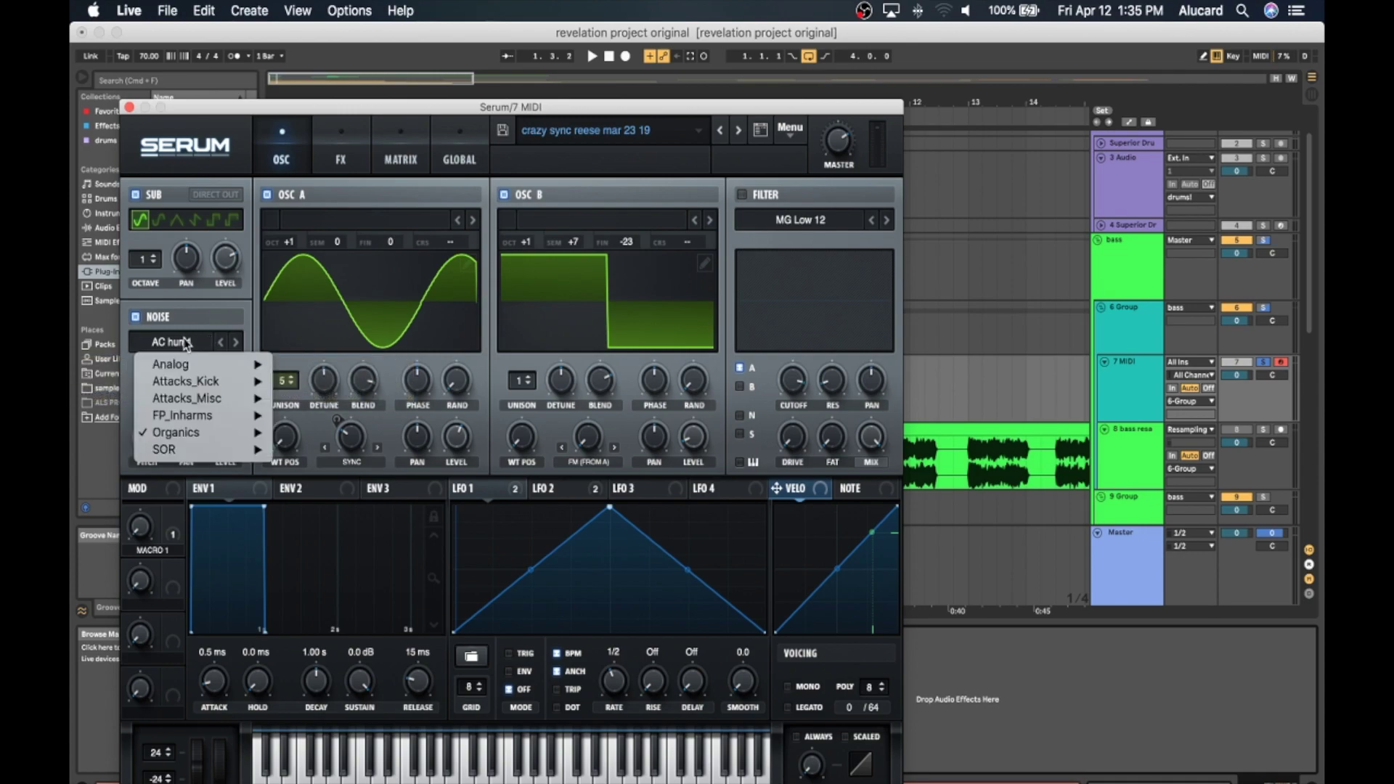
mouse_move(185, 432)
mouse_move(182, 365)
left_click(175, 323)
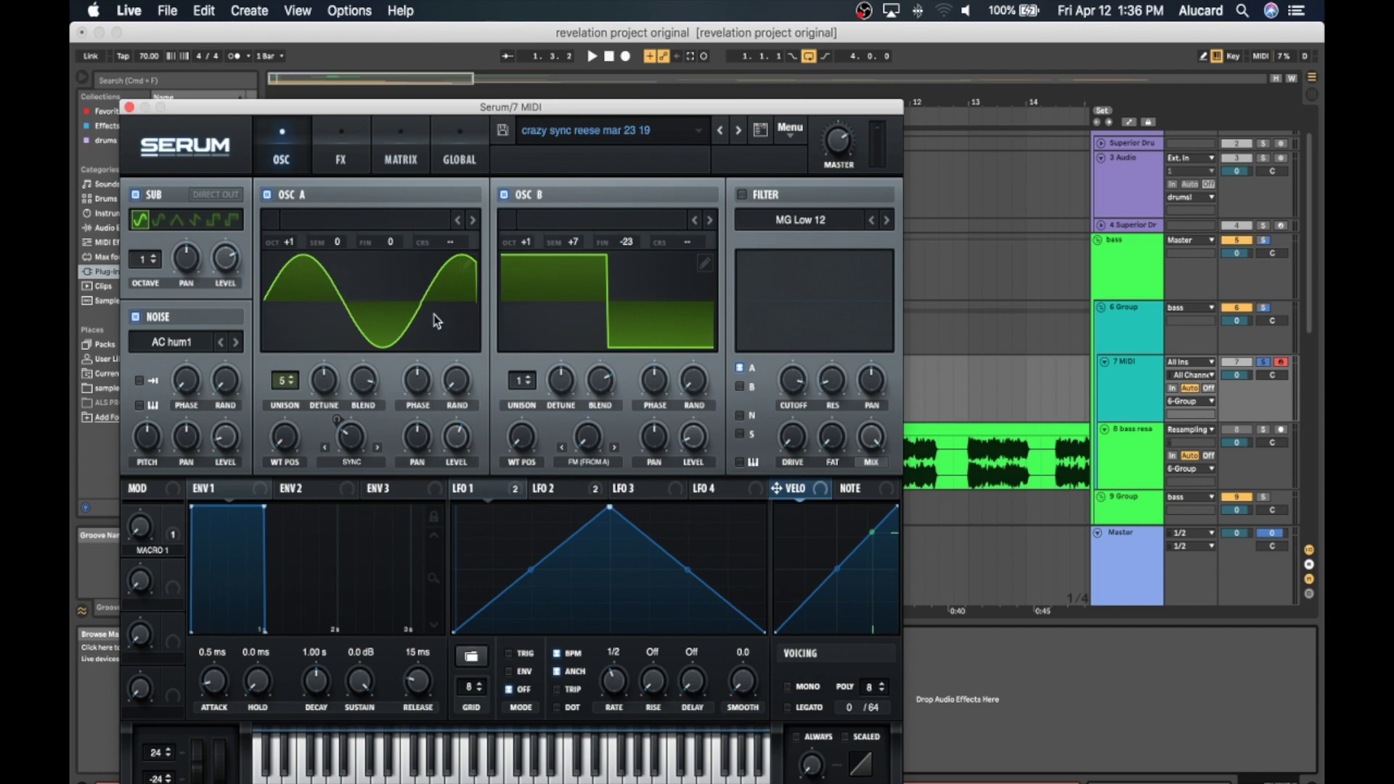
Switch Osc A's warp mode to Off and back to Sync (No Window), and slightly adjust the sync amount
left_click(352, 462)
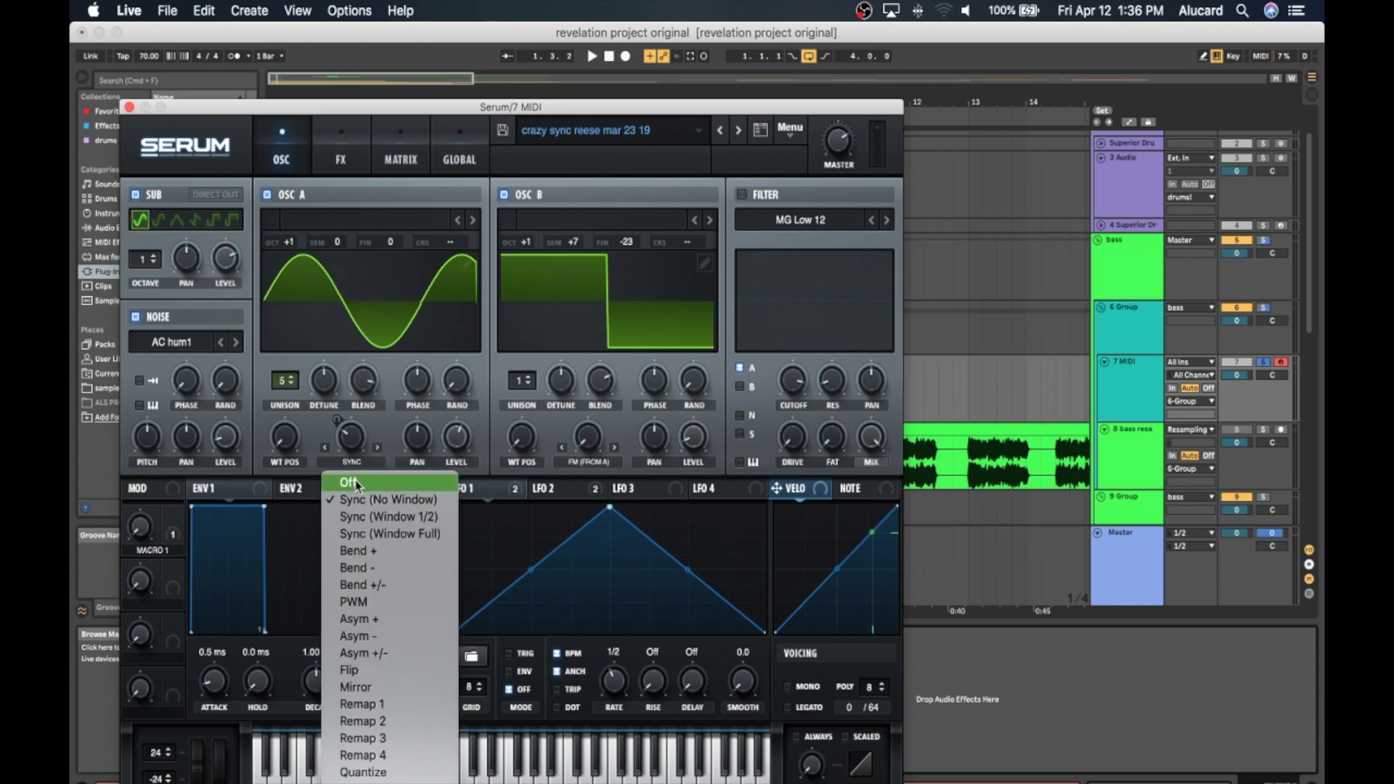
left_click(355, 482)
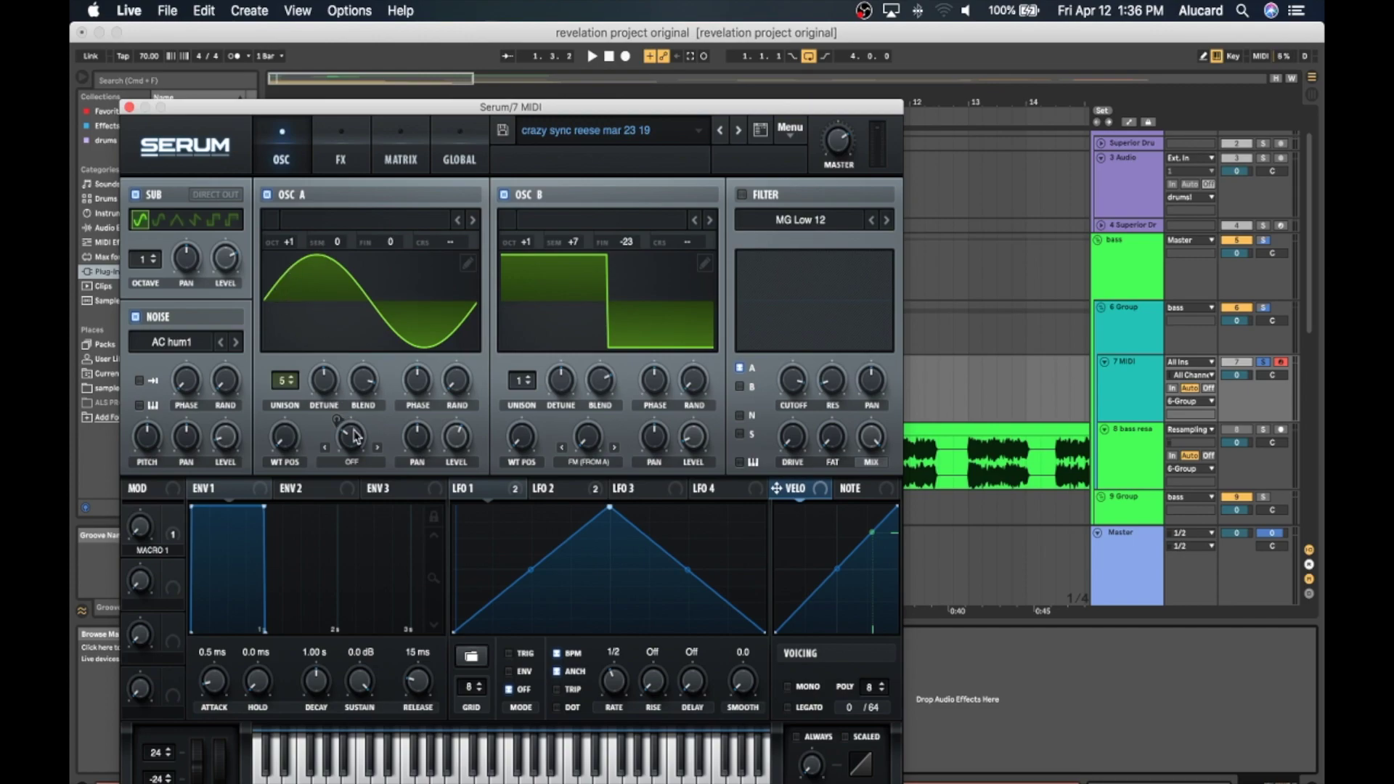
left_click(359, 462)
left_click(367, 500)
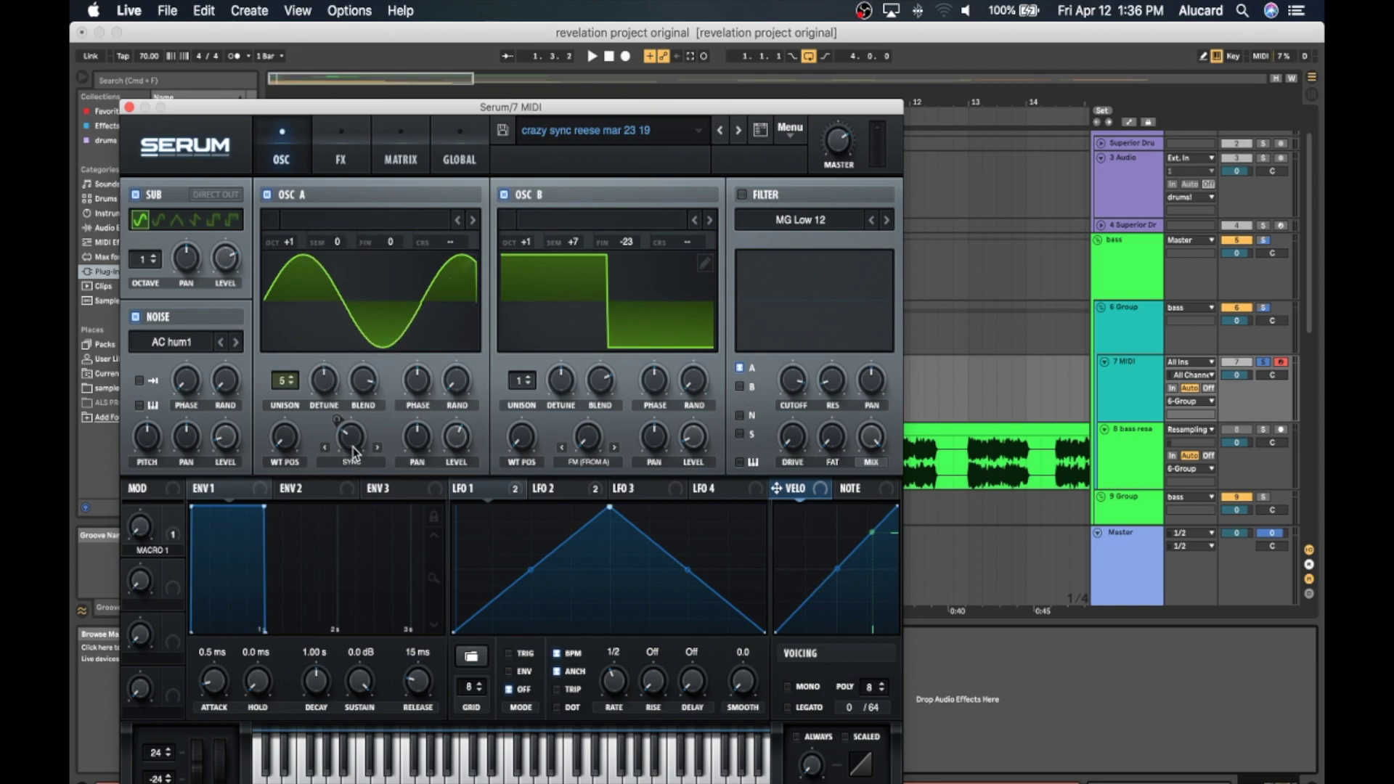
mouse_move(352, 451)
mouse_move(350, 444)
left_mouse_down()
mouse_move(342, 382)
mouse_move(346, 444)
left_mouse_up()
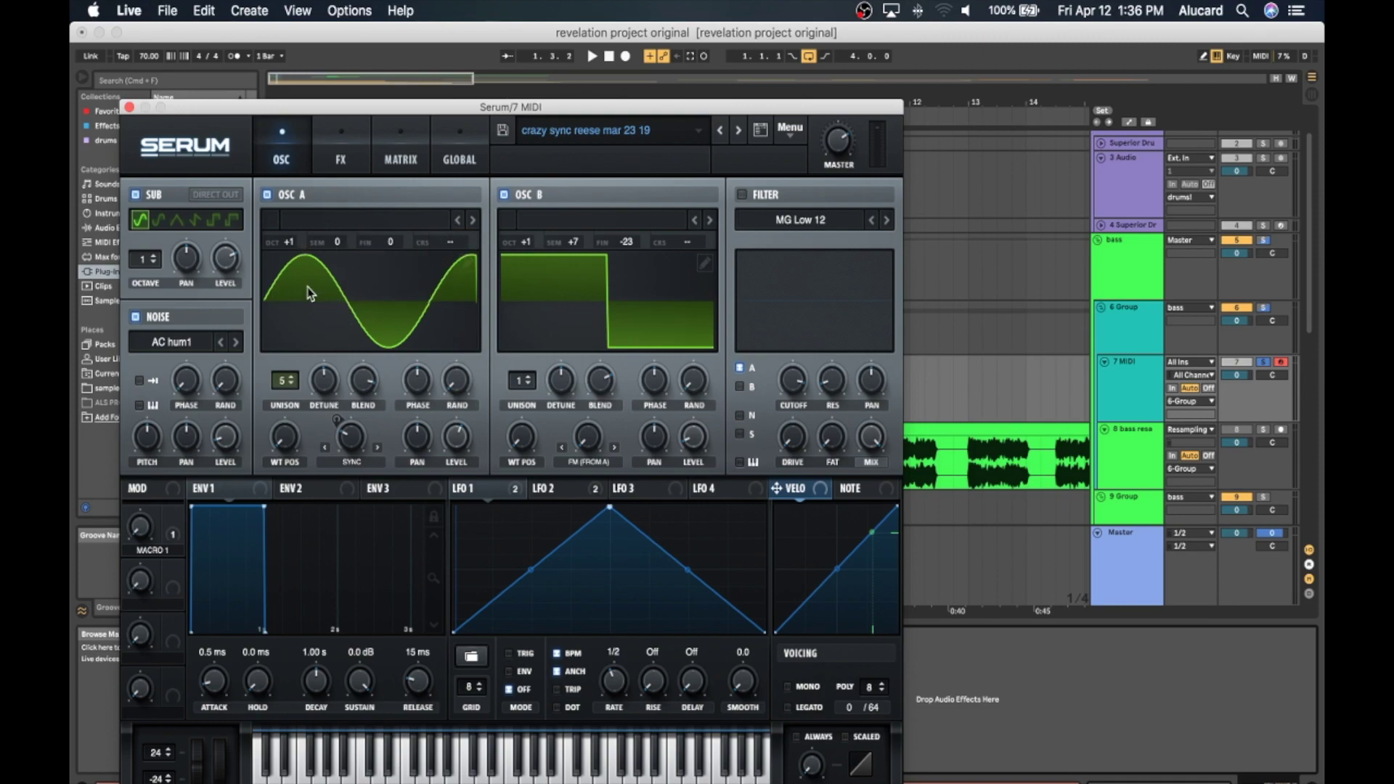
Strip the patch down by turning off Osc A's warp mode, the effects filter and Osc B
left_click(342, 461)
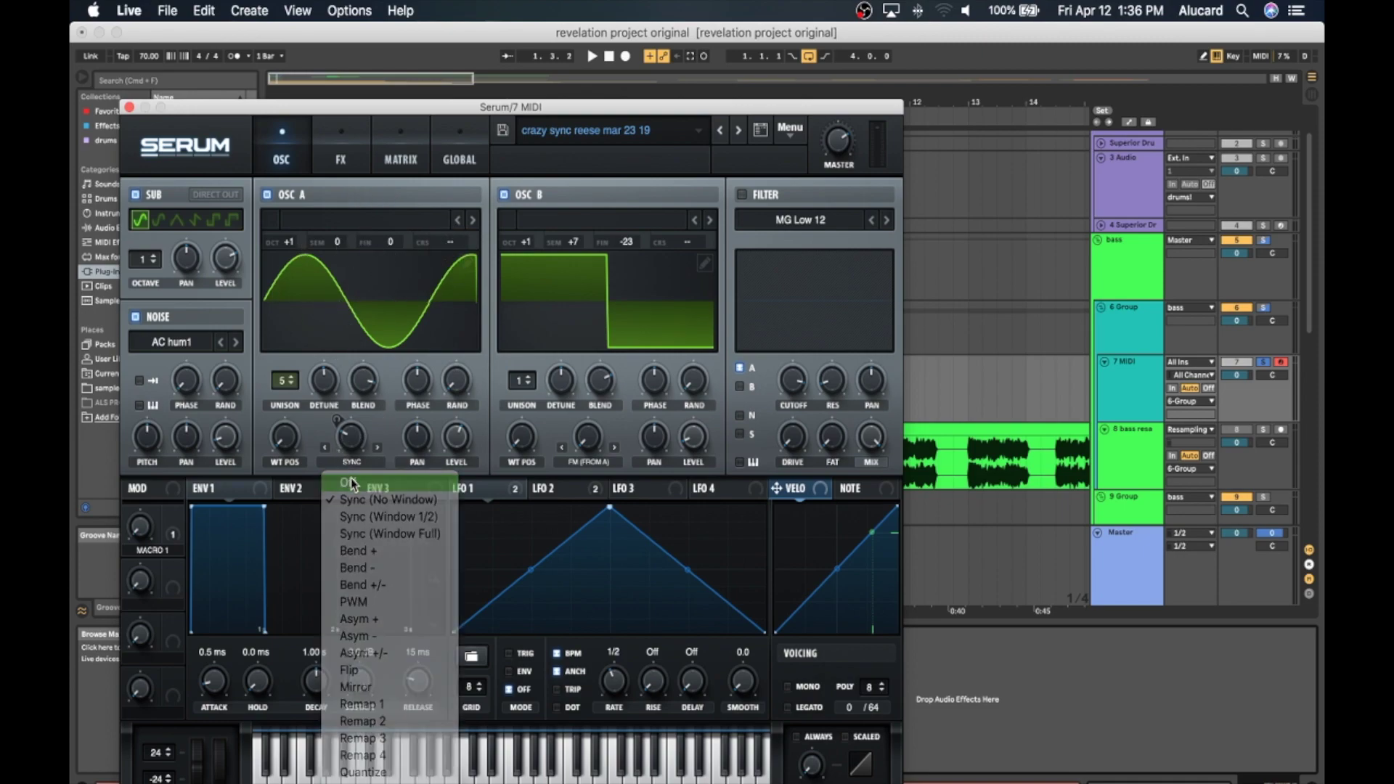
left_click(349, 483)
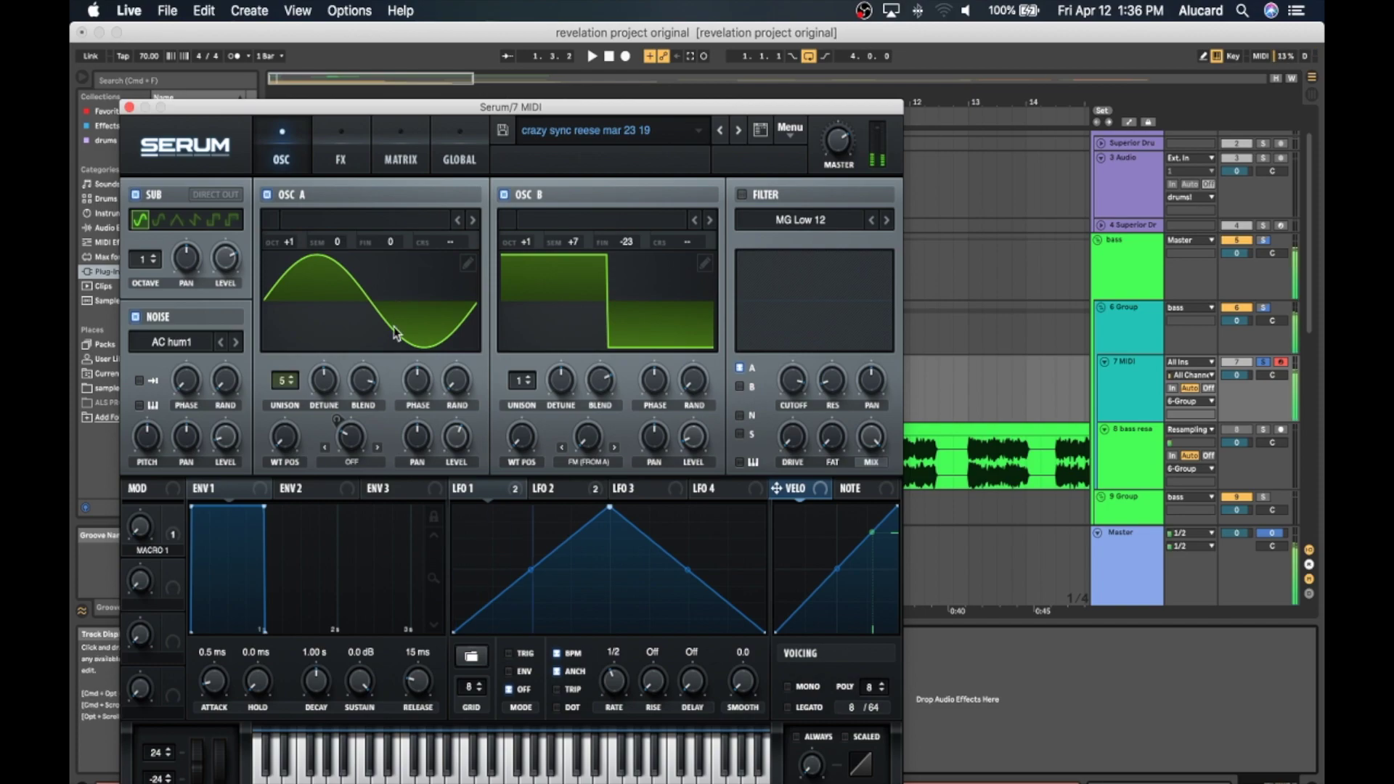
left_click(337, 154)
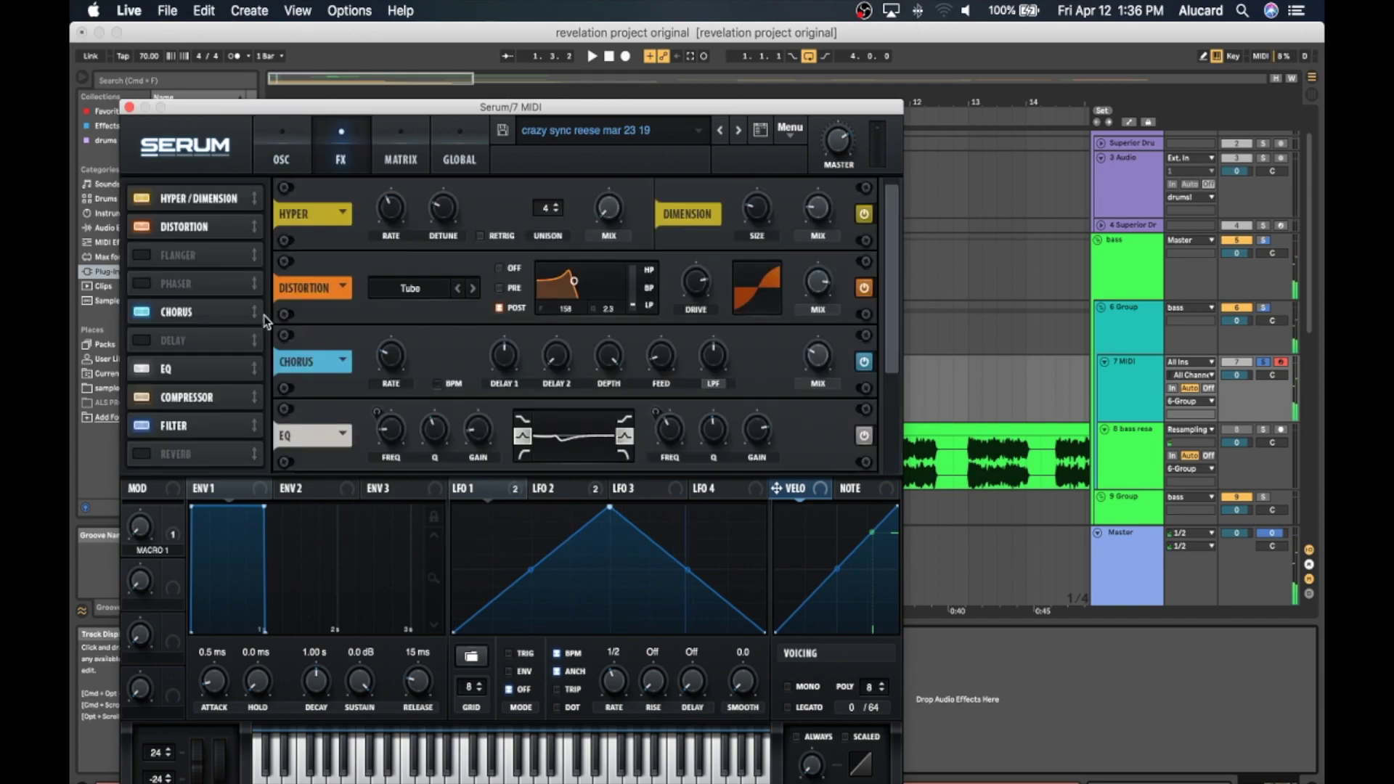
left_click(142, 425)
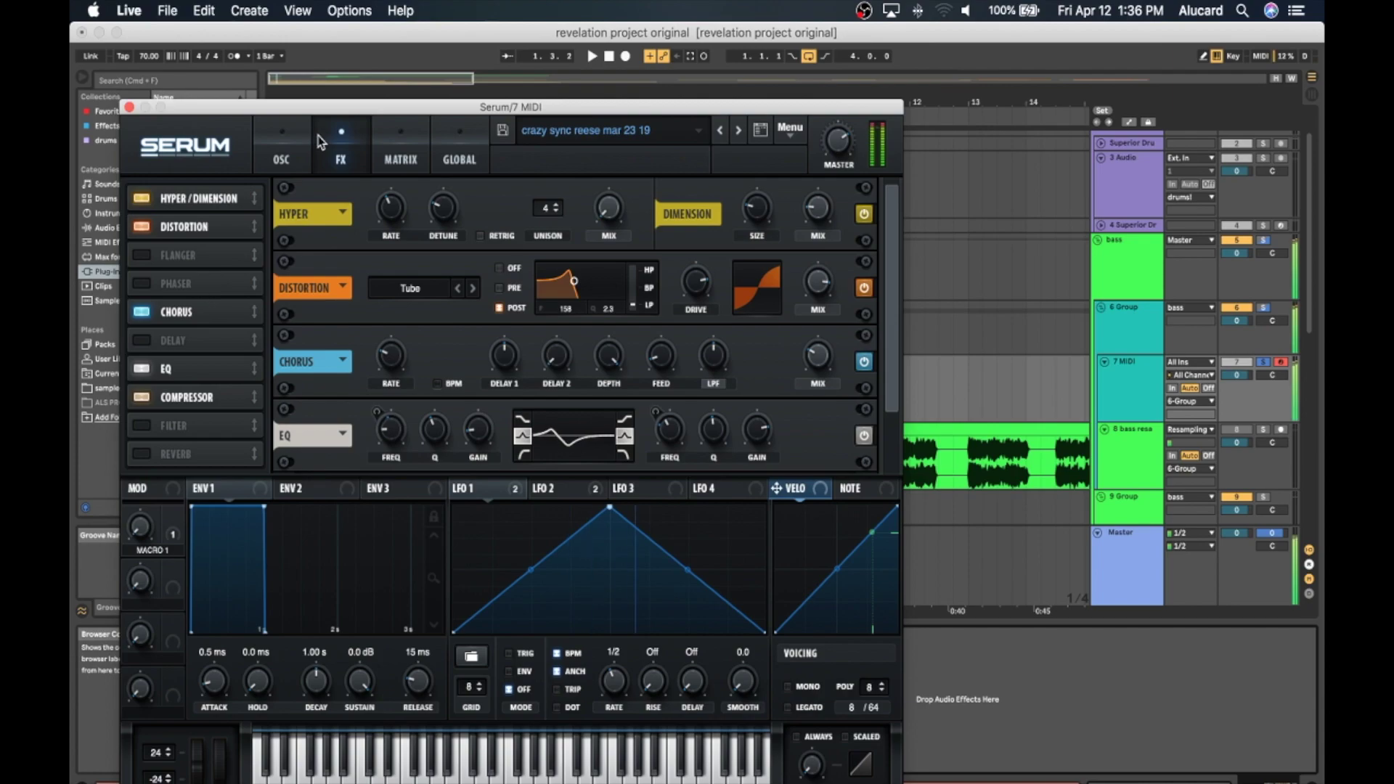
left_click(290, 151)
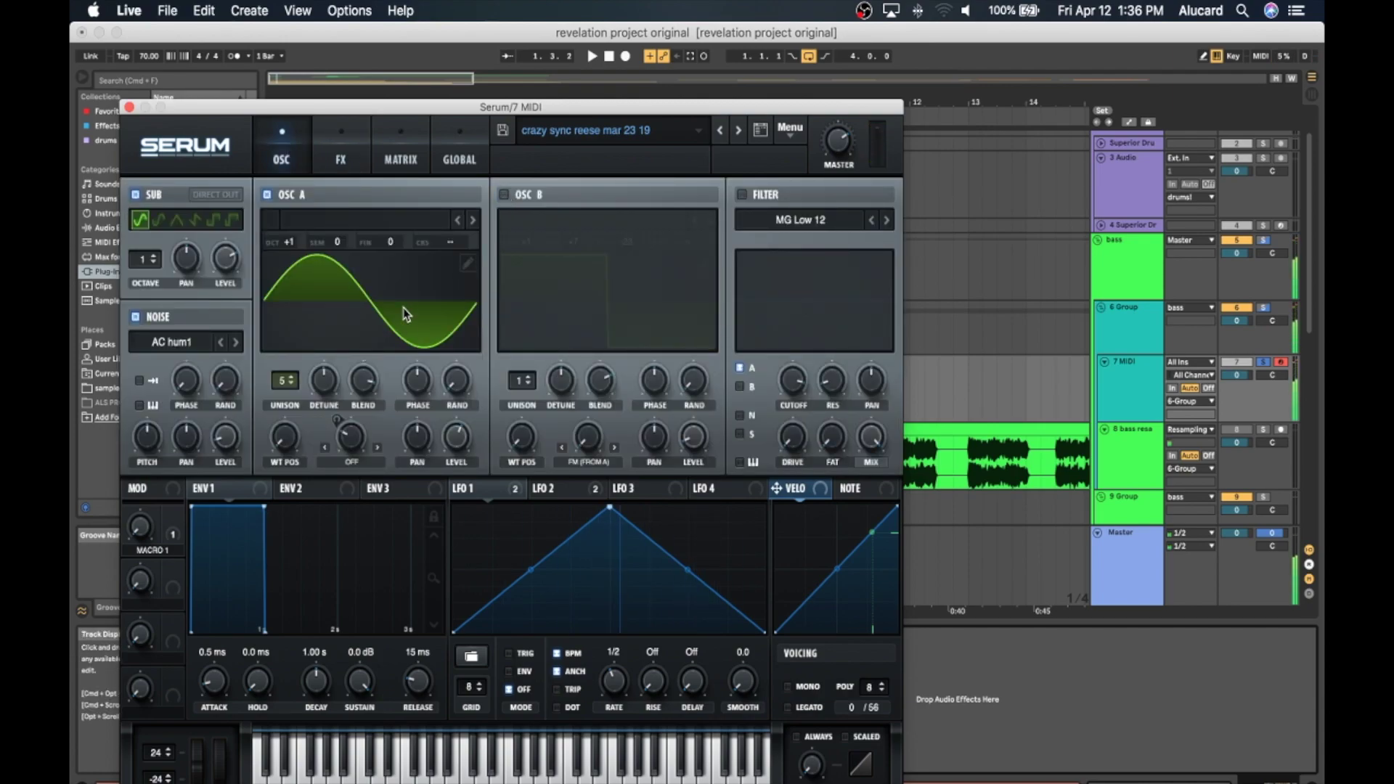
Set Osc A's warp mode to Sync (No Window) and adjust Macro 1
left_click(351, 462)
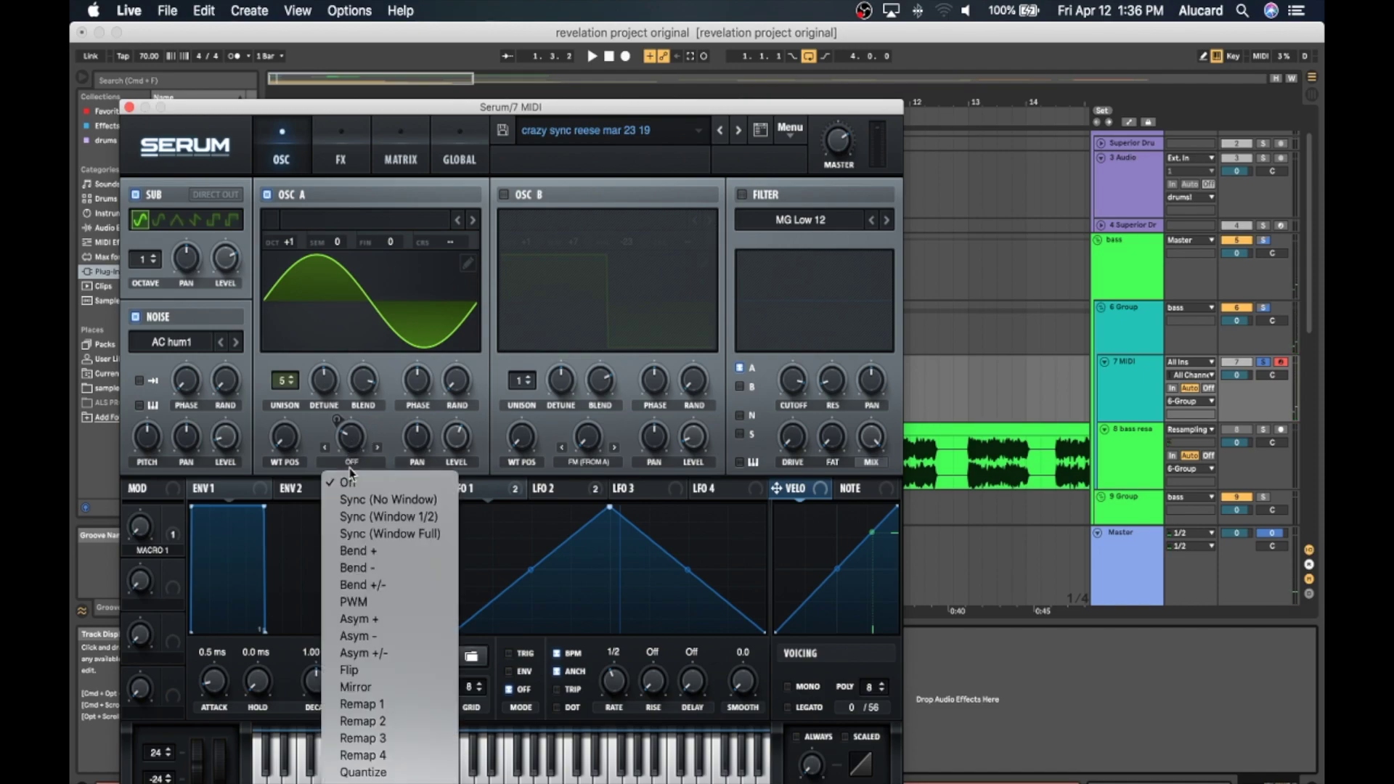
left_click(386, 499)
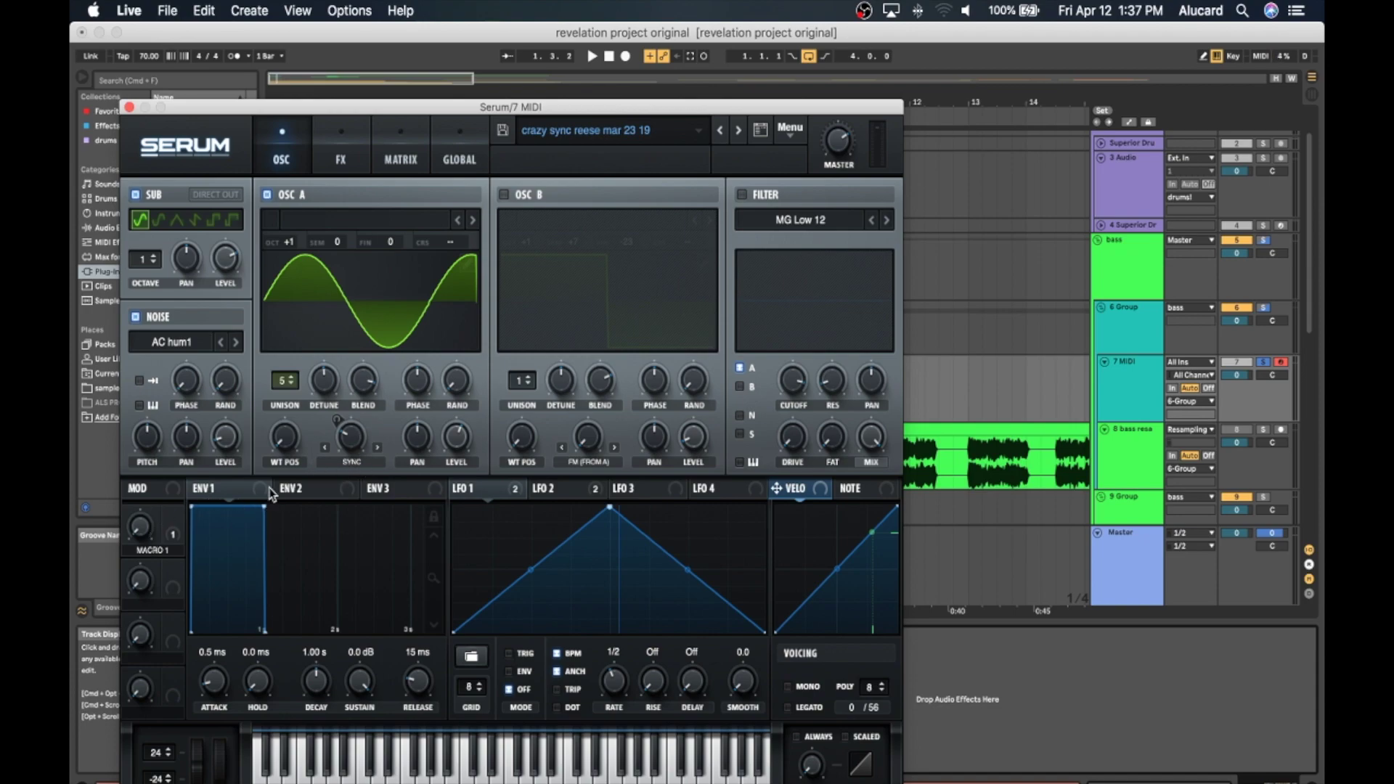
mouse_move(140, 533)
left_mouse_down()
mouse_move(94, 329)
mouse_move(134, 521)
left_mouse_up()
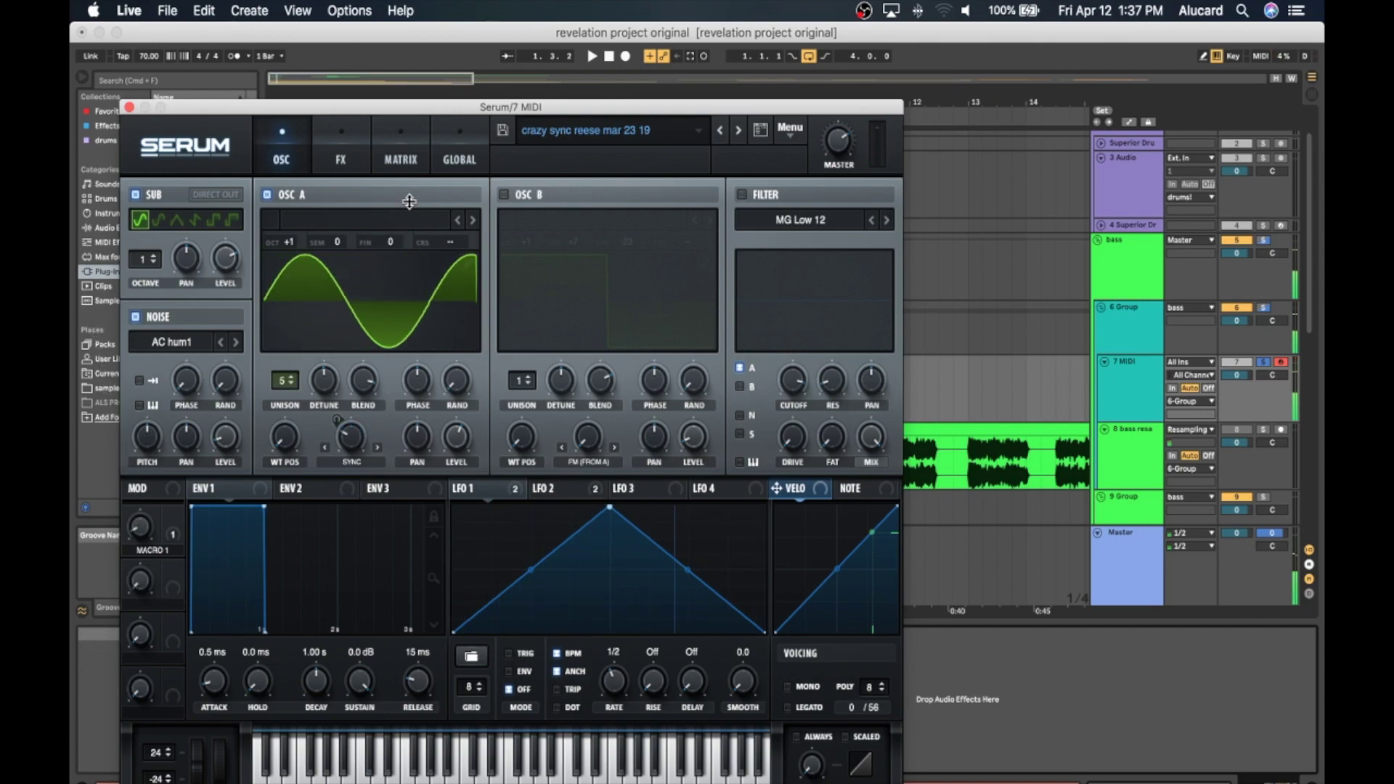
Turn on Osc B, audition it with Osc A and the Sub switched off, and turn both back on
left_click(503, 194)
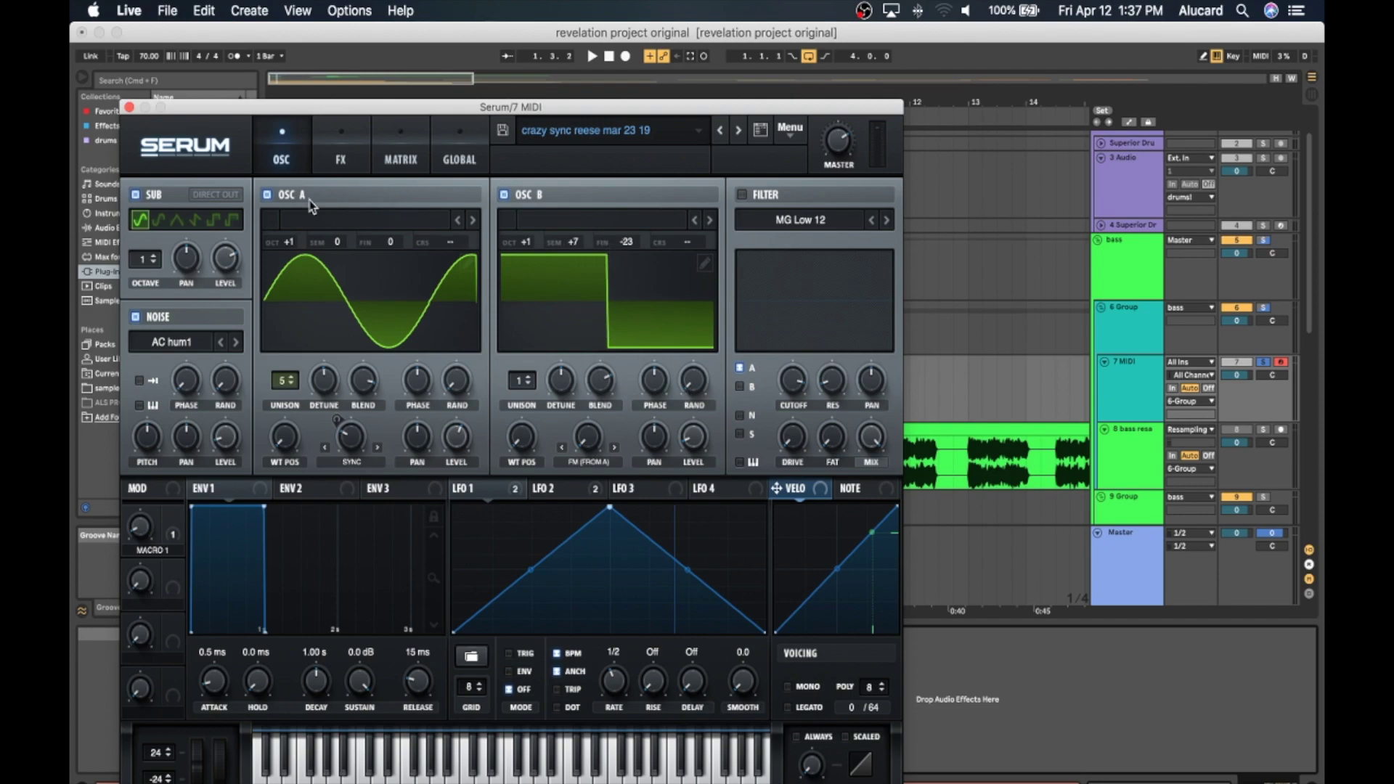
left_click(267, 195)
left_click(135, 195)
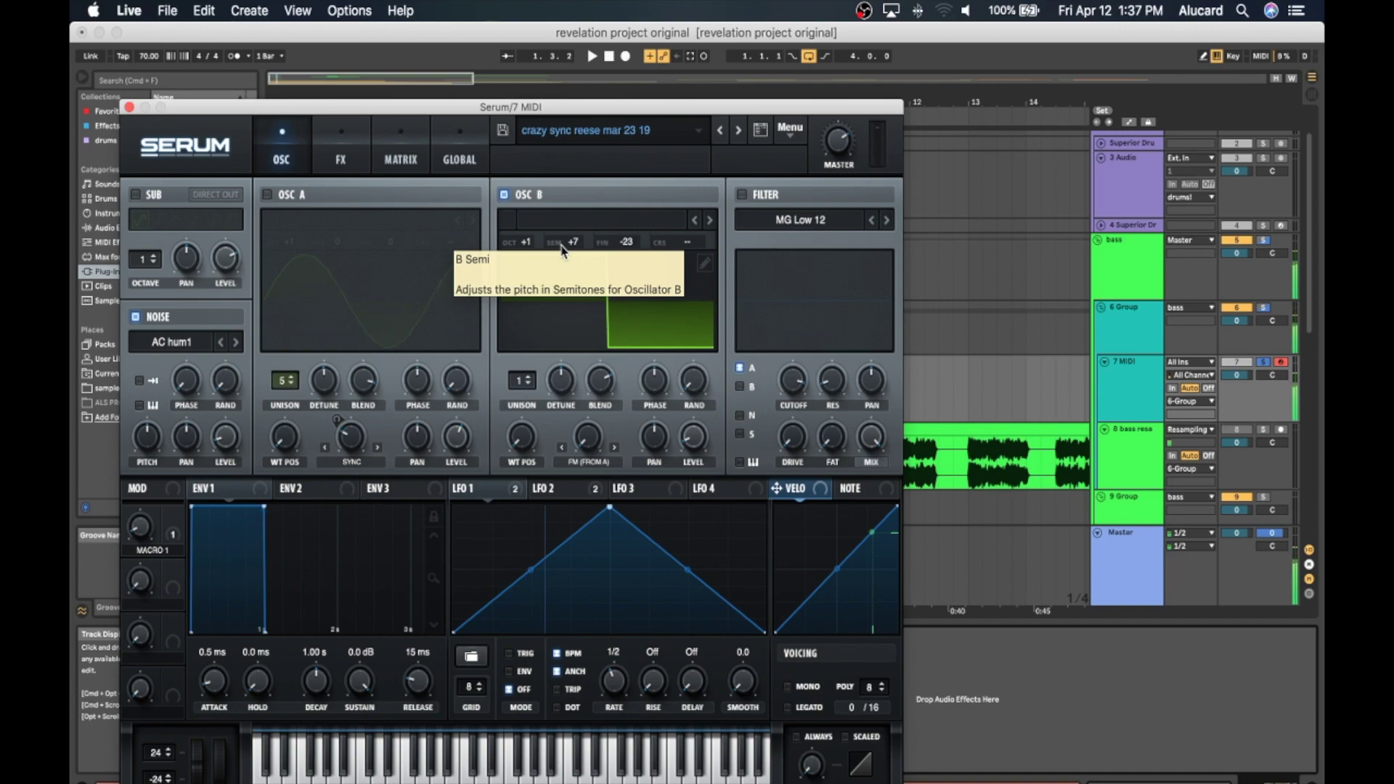
left_click(267, 195)
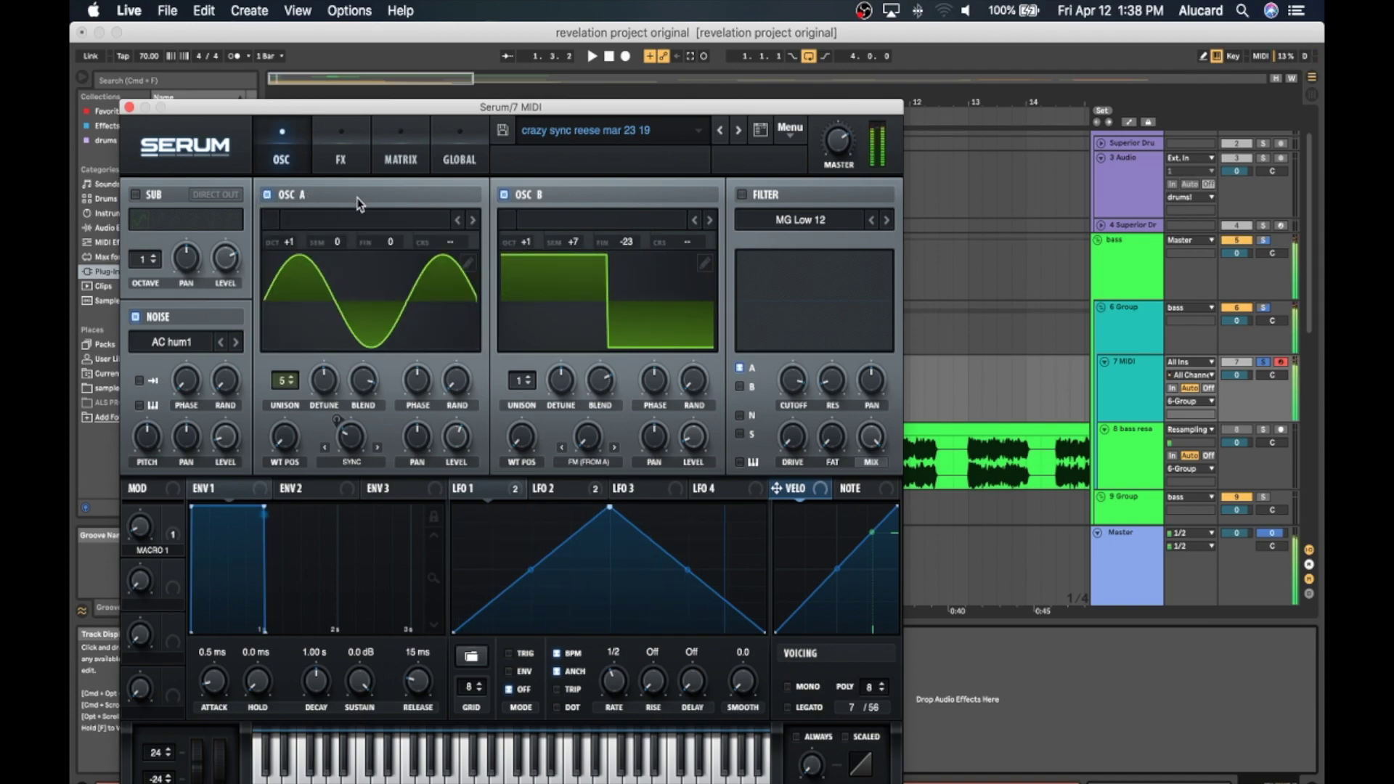
left_click(135, 194)
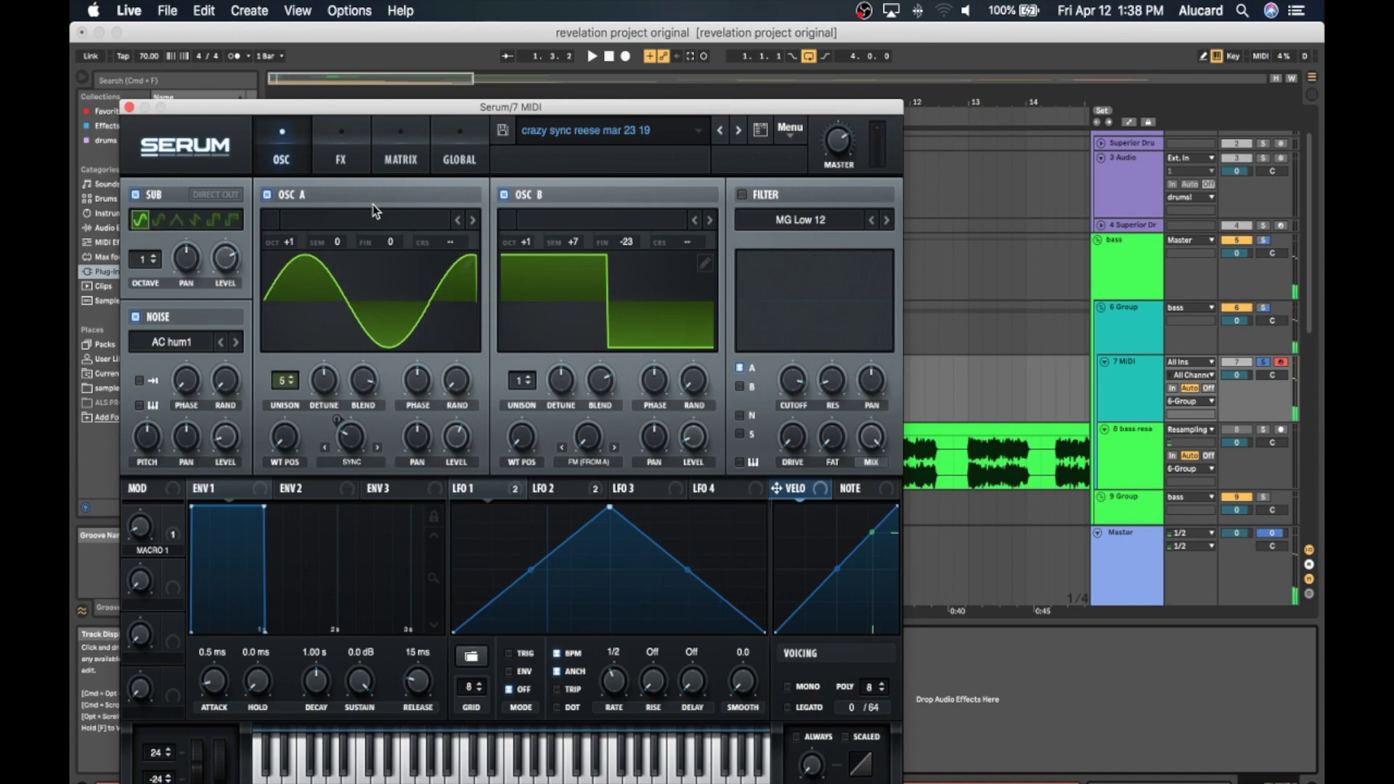
Open the effects page, switch the multiband compressor off and turn it back on for comparison
left_click(341, 156)
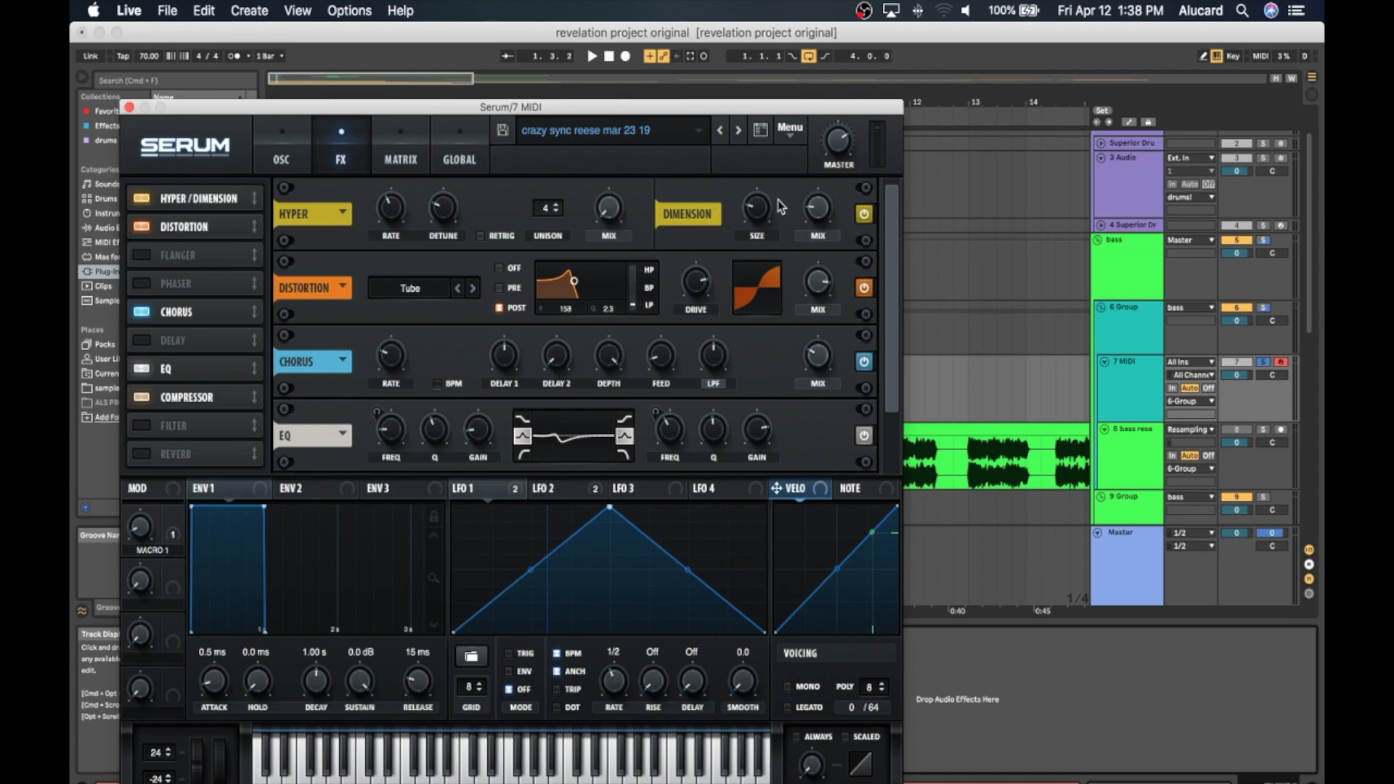
scroll(217, 316, "down", 1)
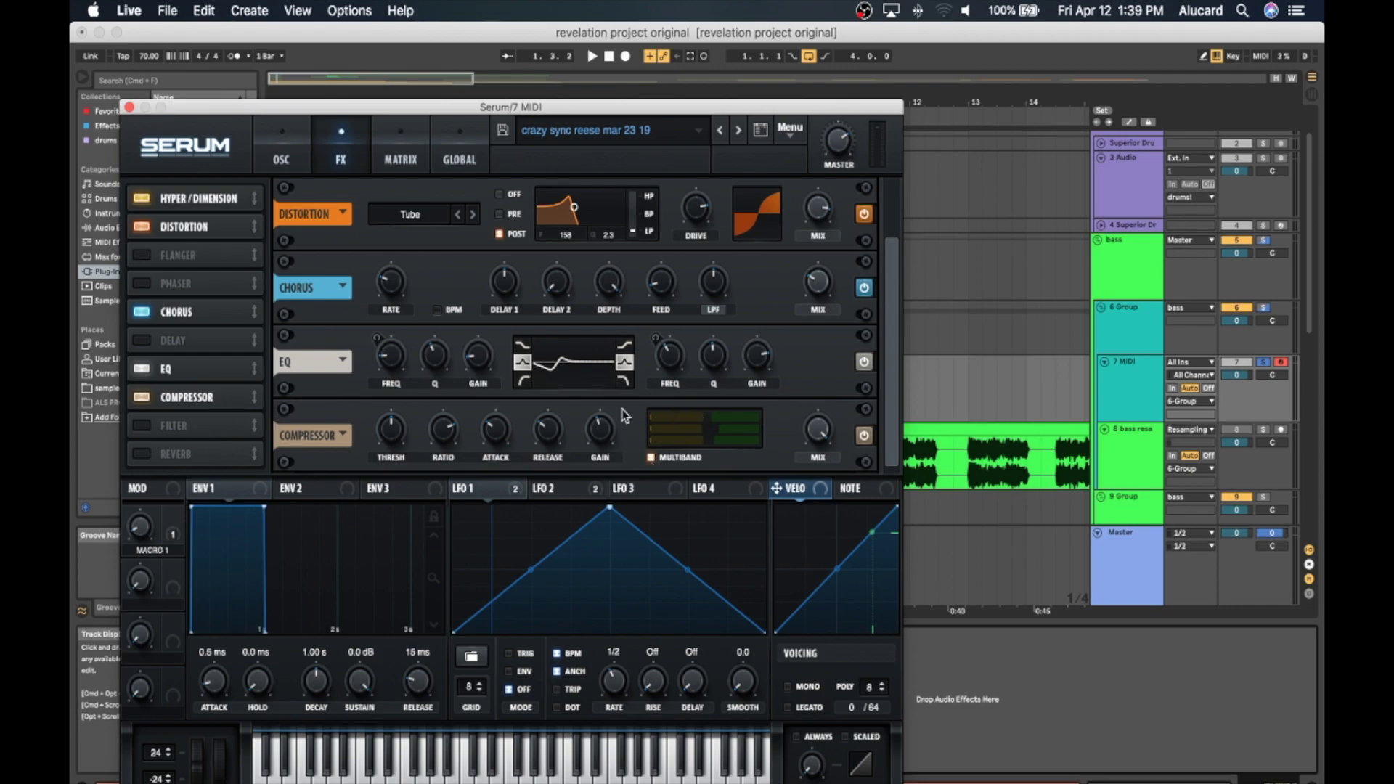
left_click(144, 398)
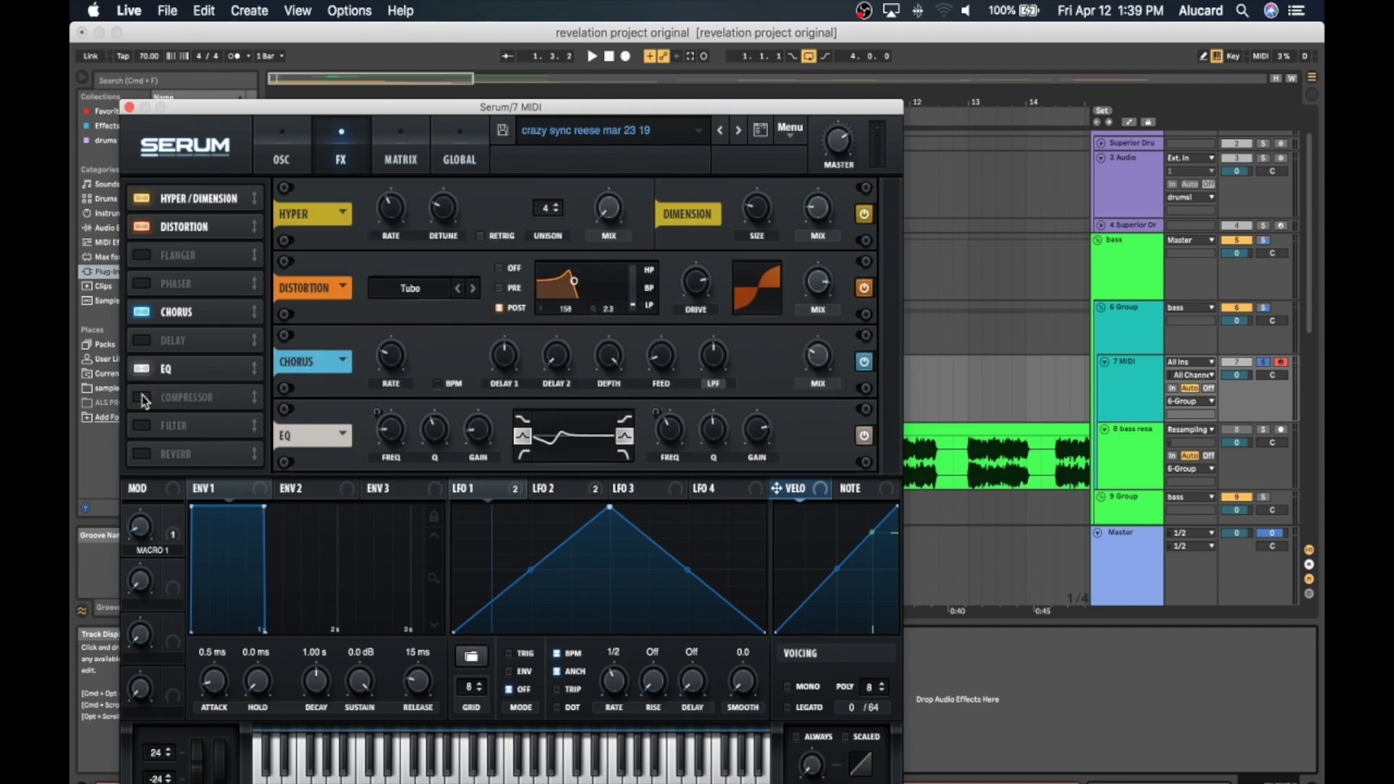
left_click(148, 405)
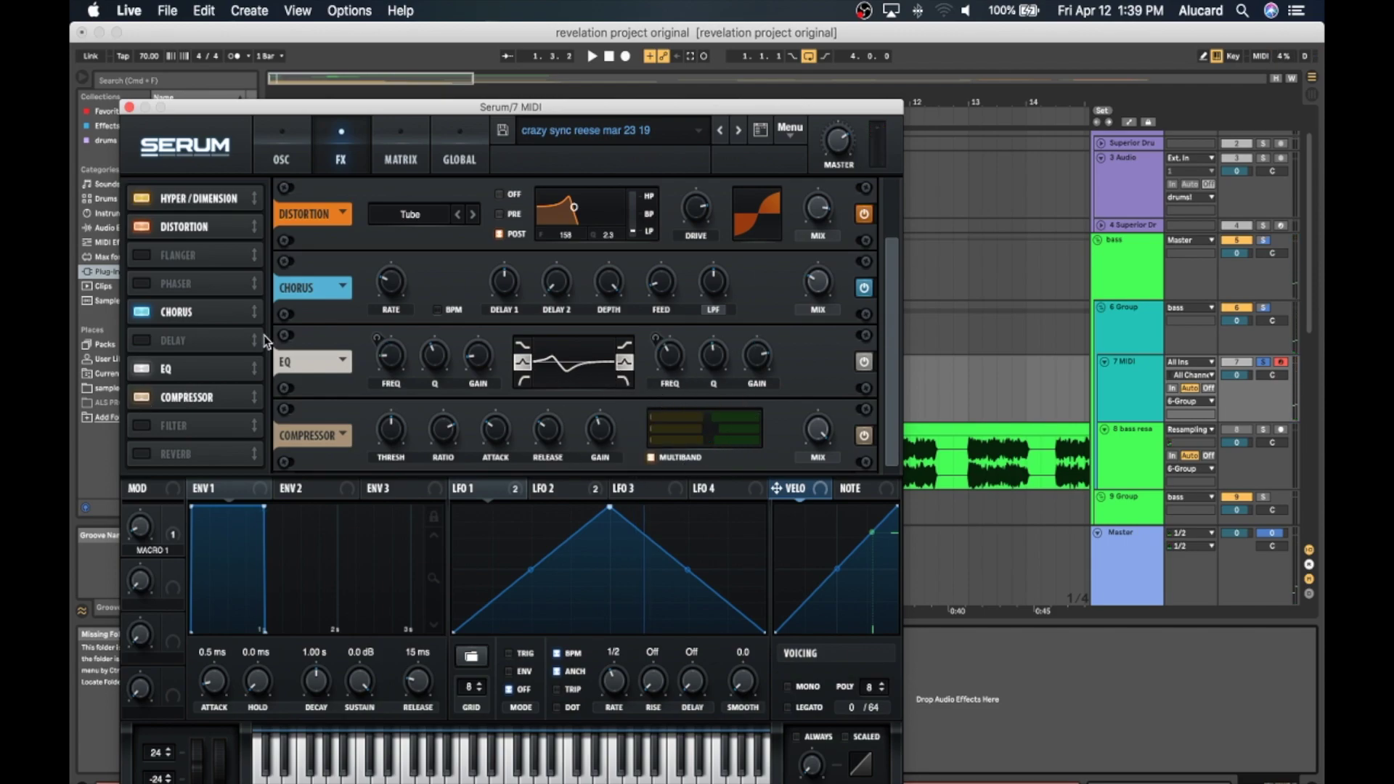
Turn on the BN 12 effects filter and add a high point before the first dip of the LFO 2 curve
left_click(144, 426)
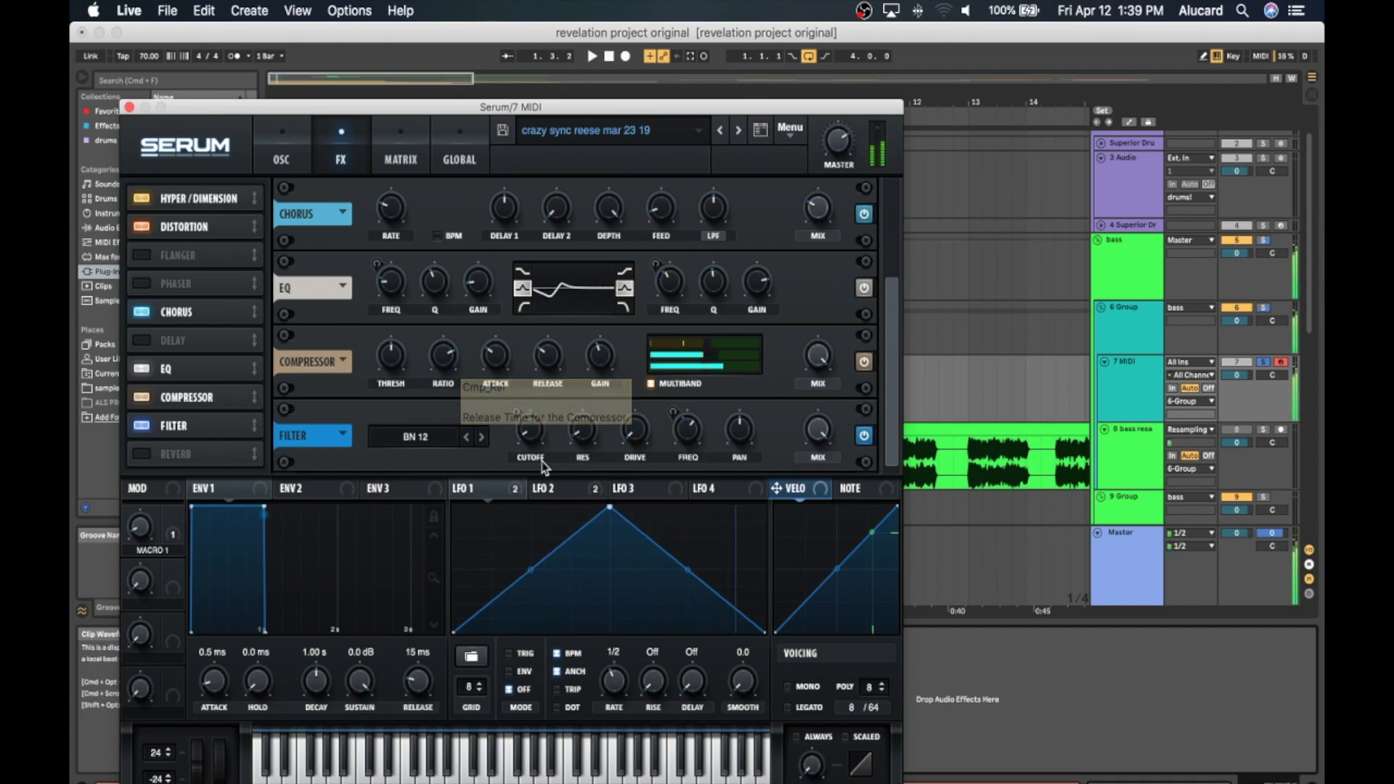
left_click(558, 492)
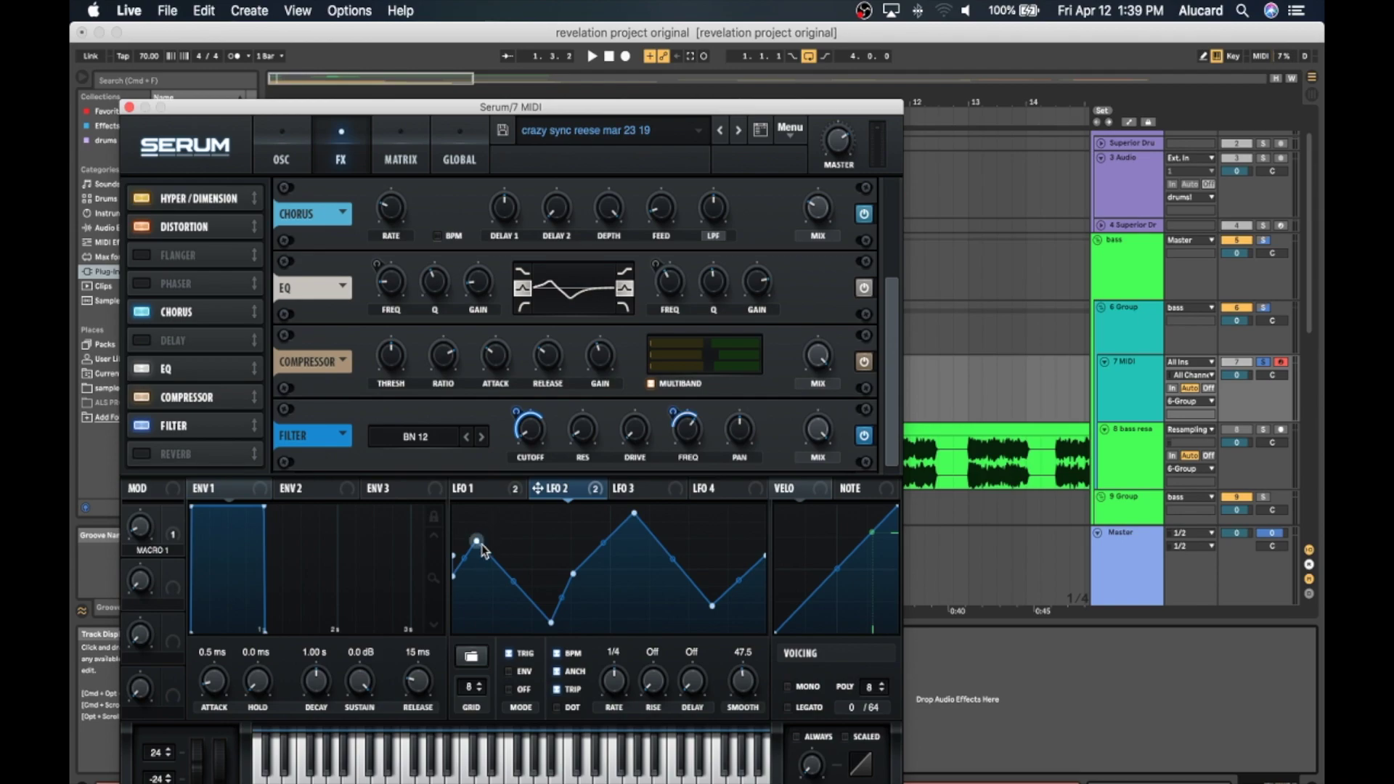
double_click(546, 519)
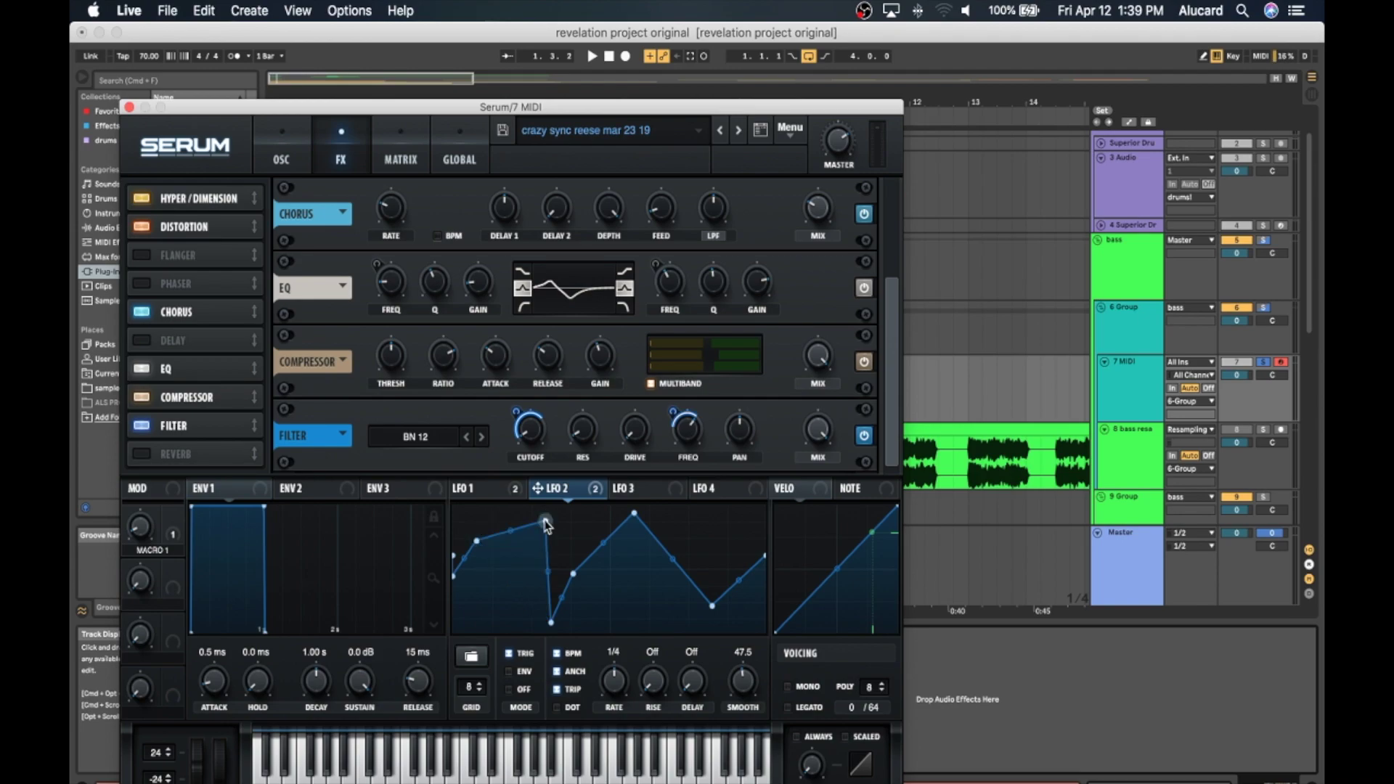
Remove an early point from the LFO 2 curve, move its first peak earlier and bow the descent after it downward
right_click(458, 537)
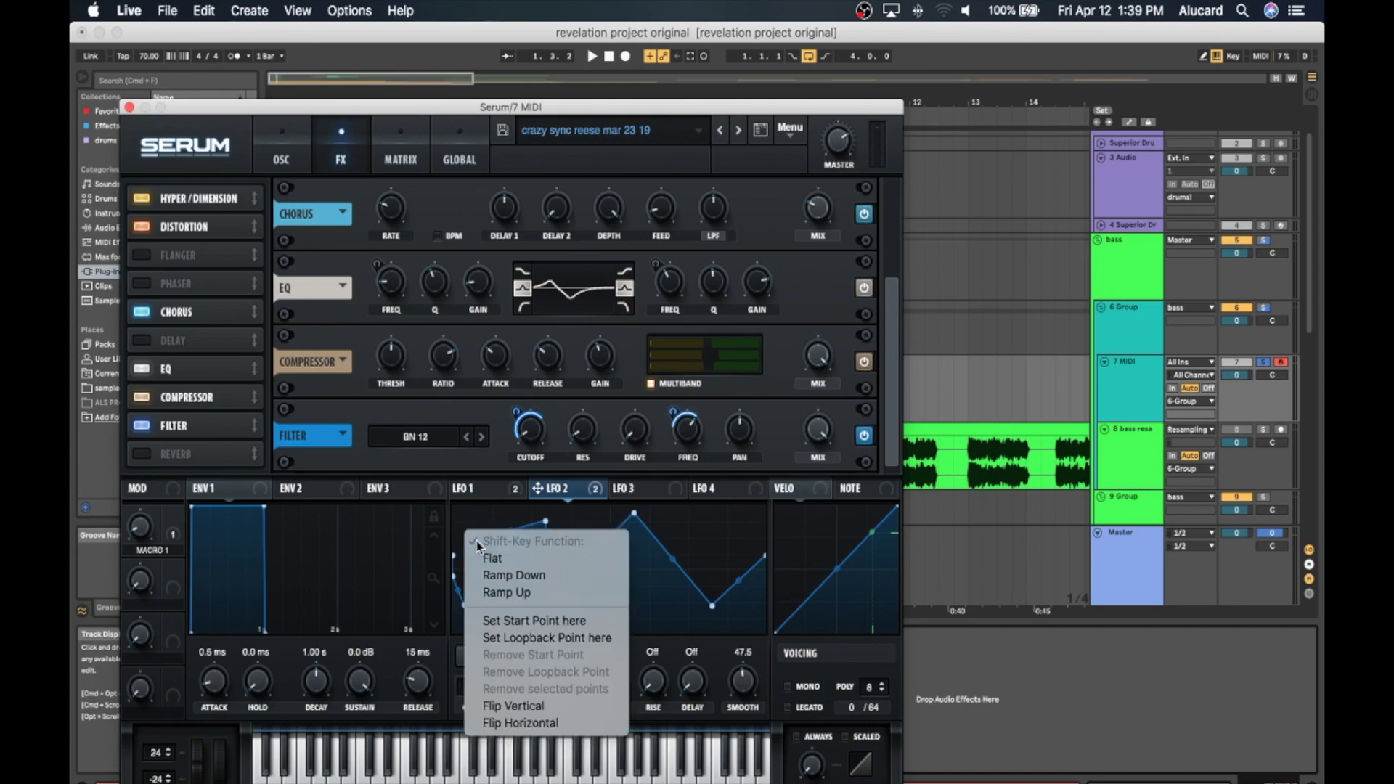
left_click(459, 538)
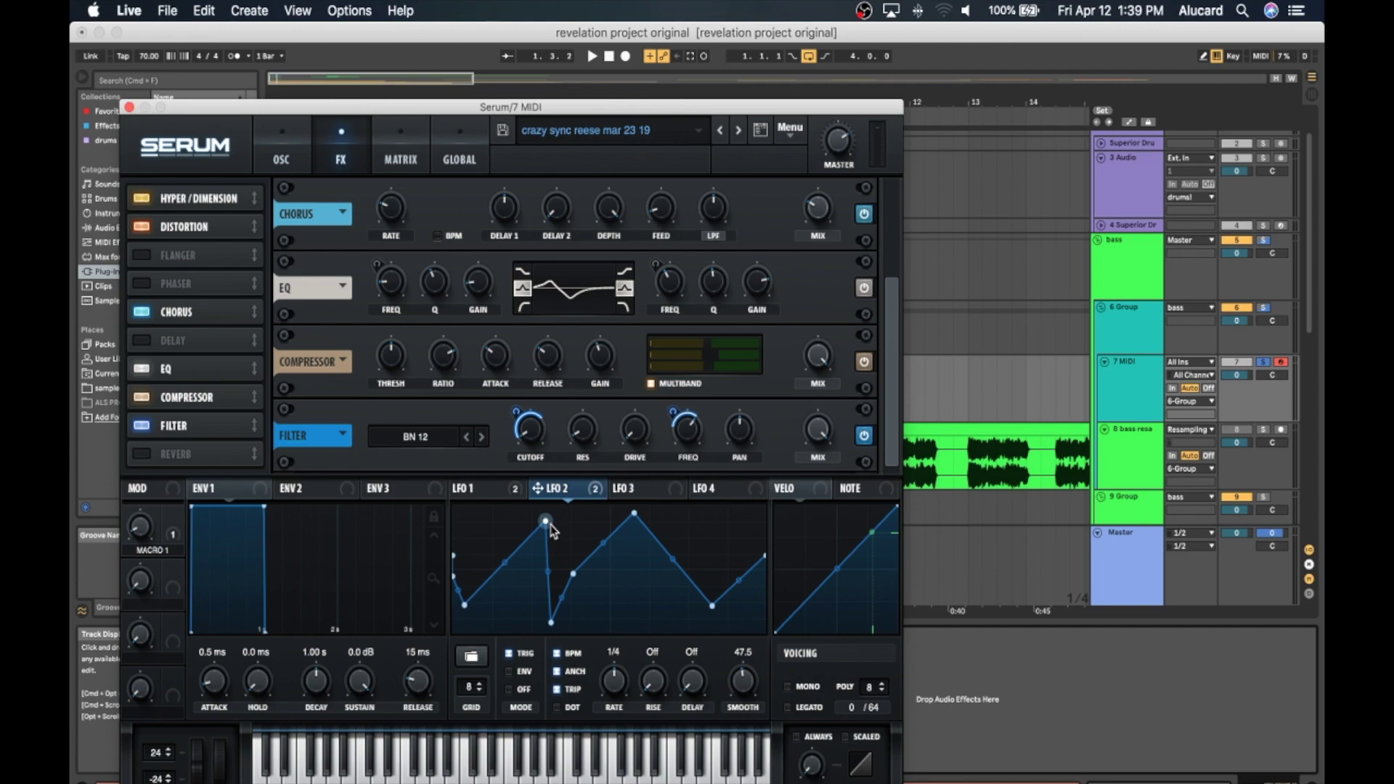
left_click_drag(546, 520, 482, 506)
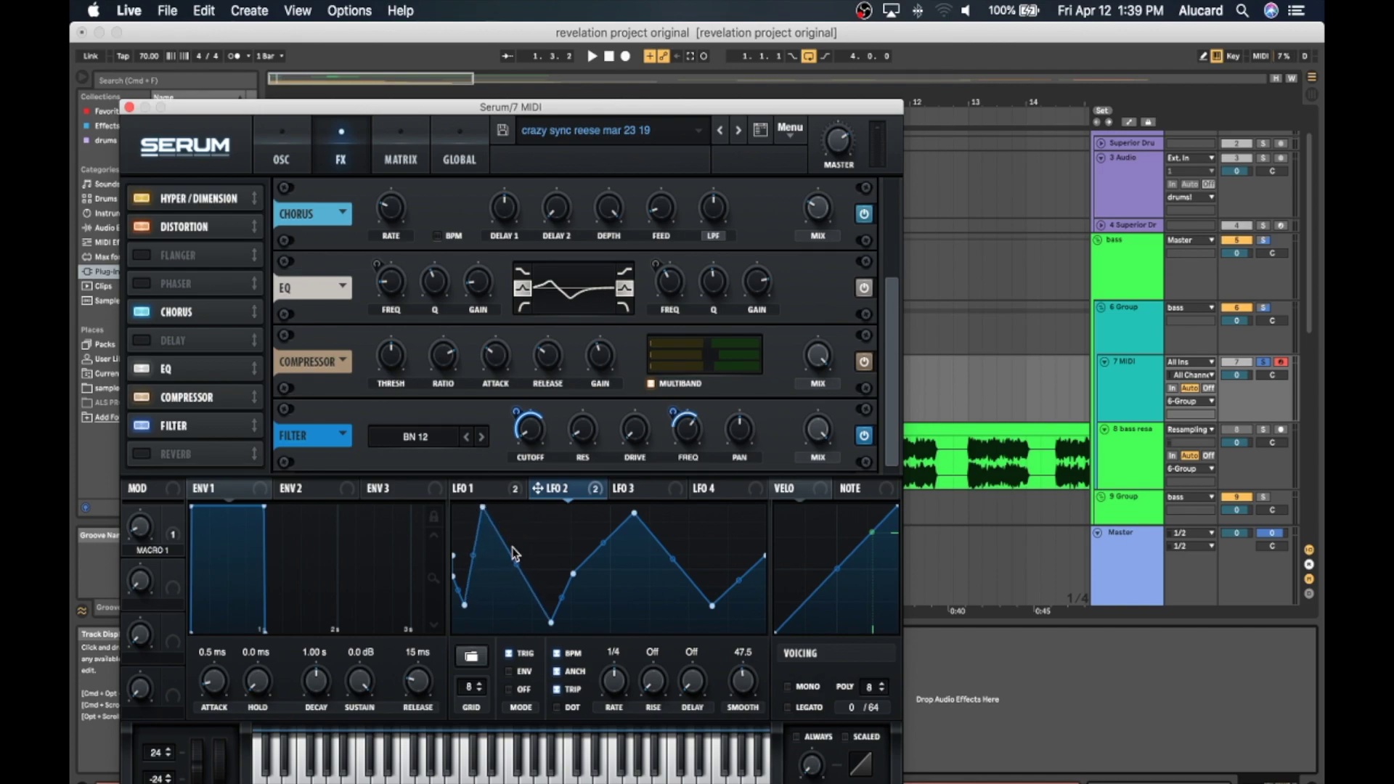
left_click_drag(515, 562, 516, 621)
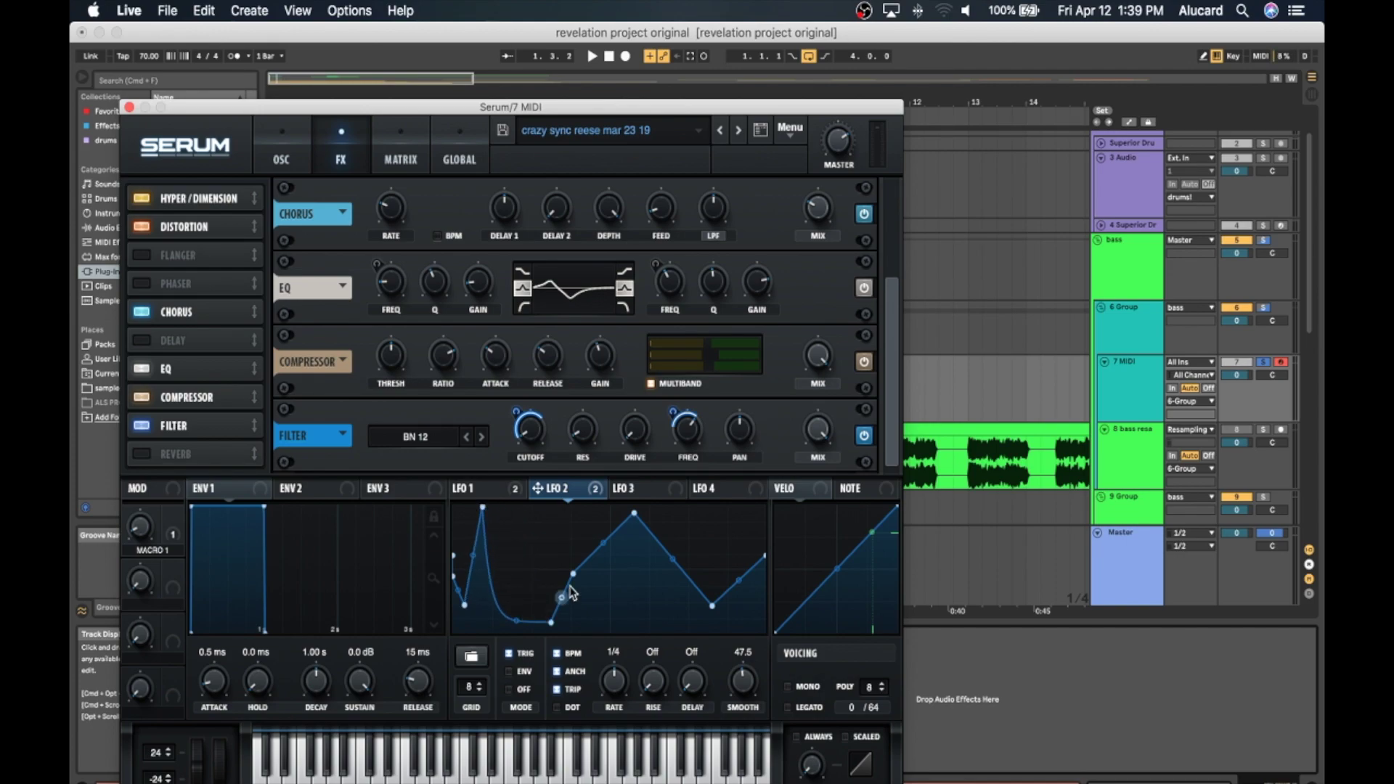
Reposition the remaining LFO 2 points so the curve alternates between three tall peaks and deep dips
left_click_drag(573, 575, 551, 545)
left_click_drag(634, 513, 645, 612)
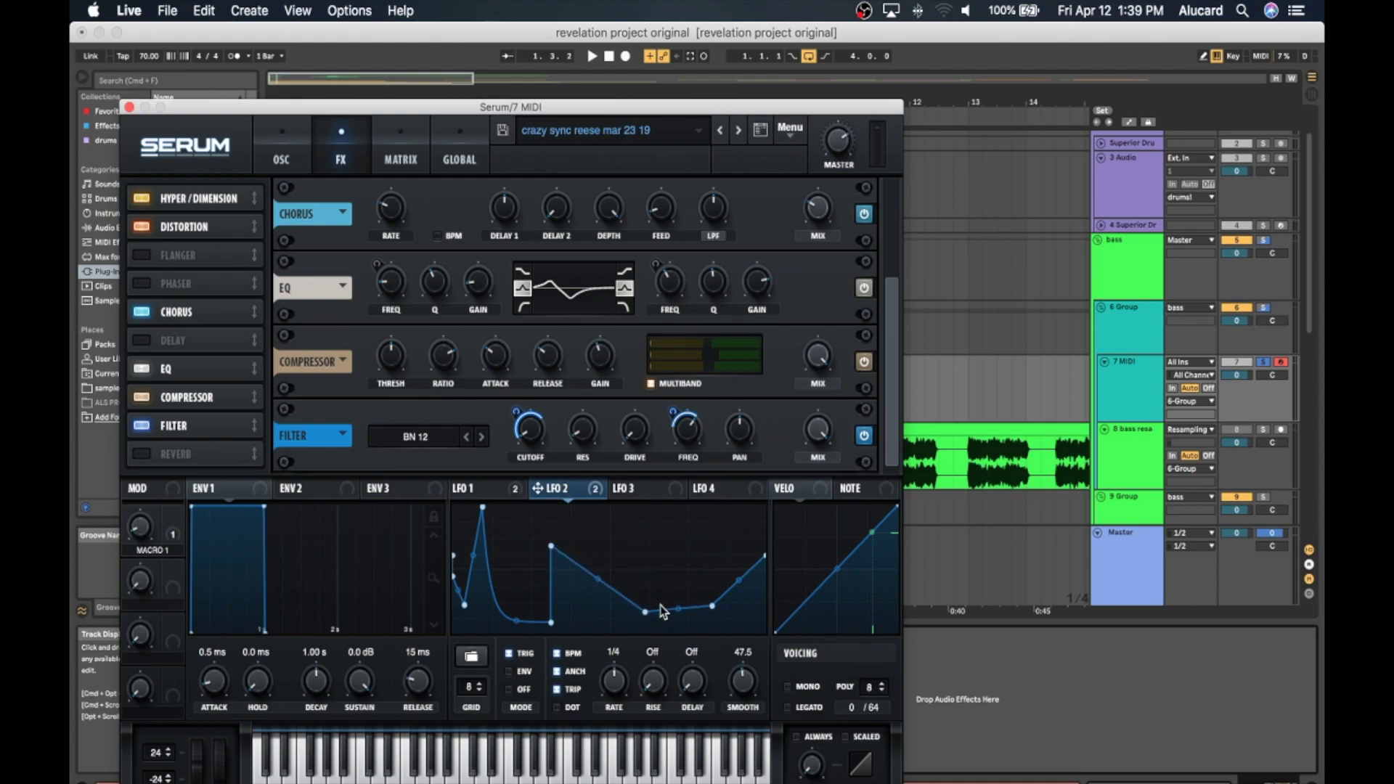
left_click_drag(457, 611, 686, 541)
left_click_drag(712, 605, 685, 502)
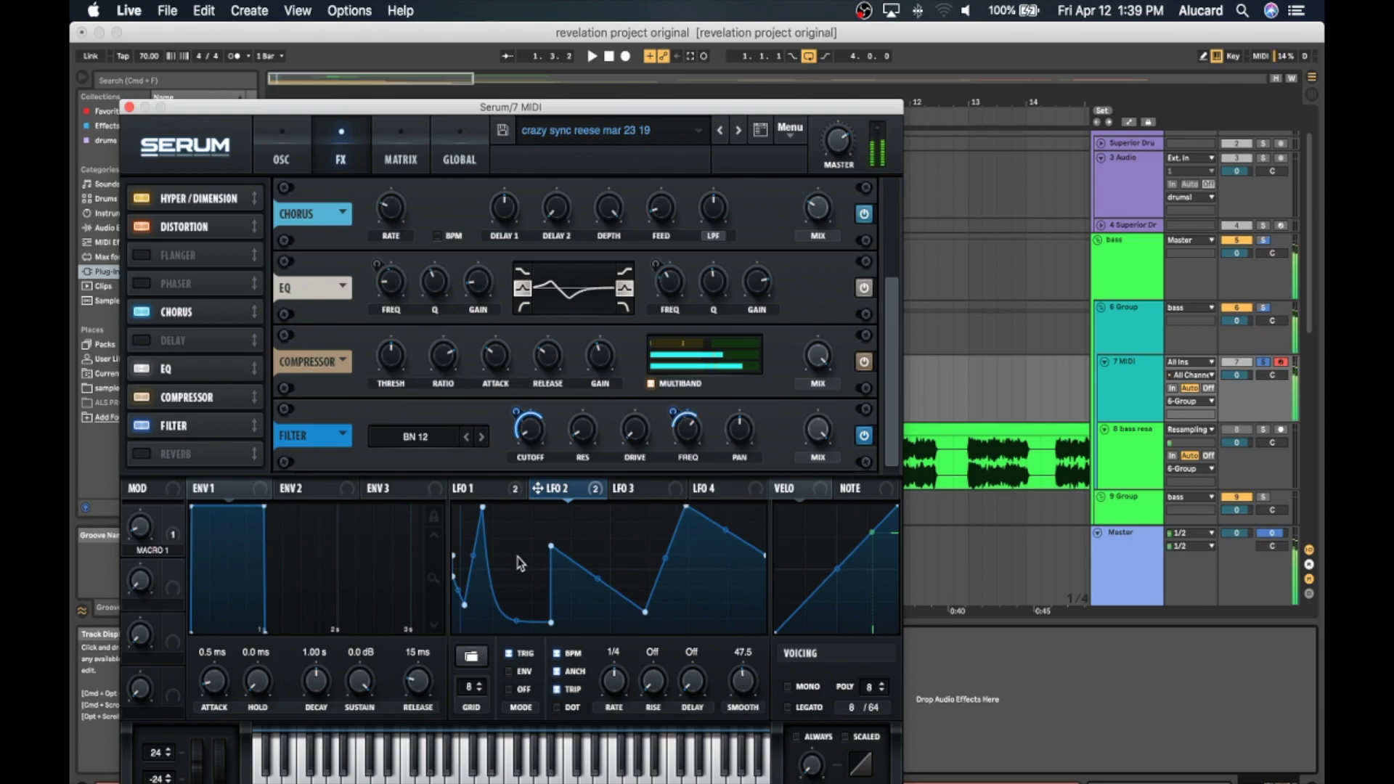
left_click_drag(483, 506, 619, 528)
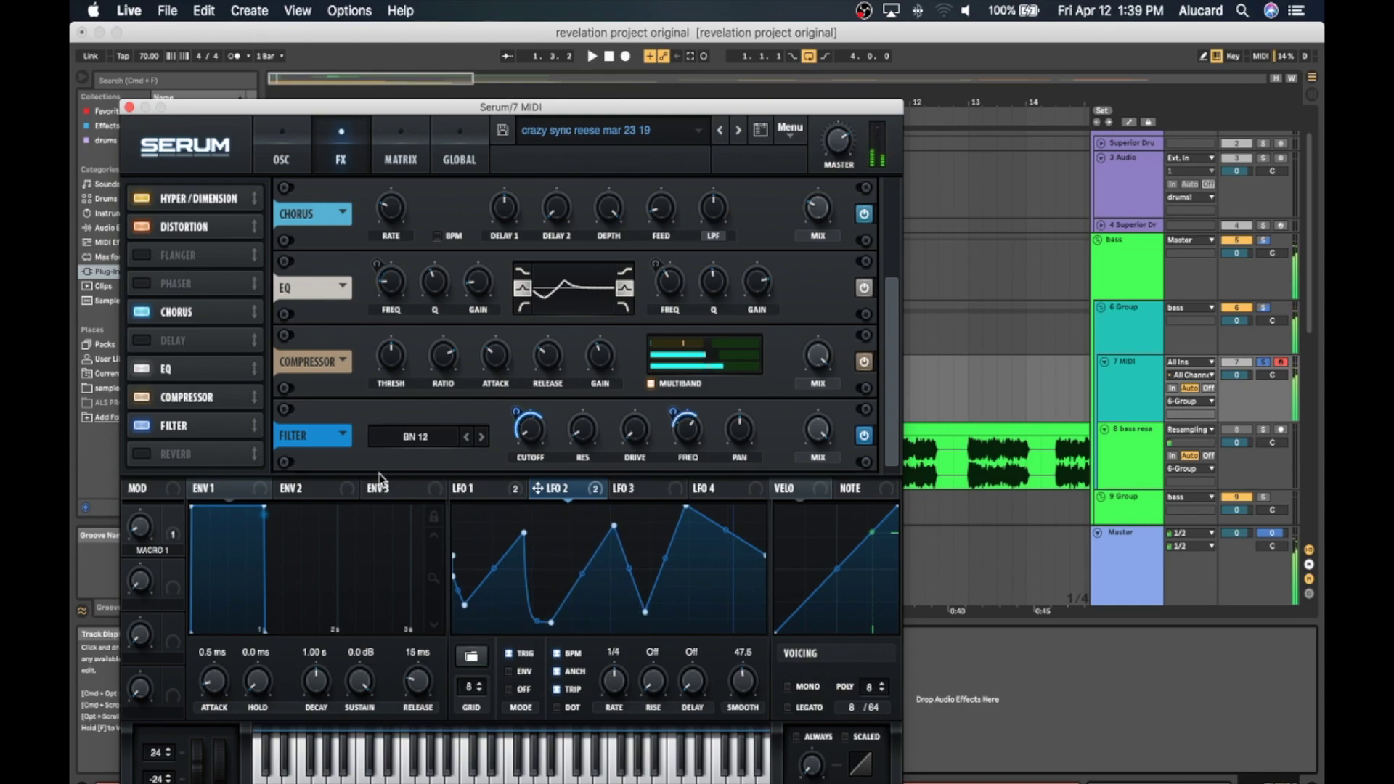
Close Serum, then turn on the first audio effect rack and open its FabFilter Pro-Q 2 window
left_click(129, 107)
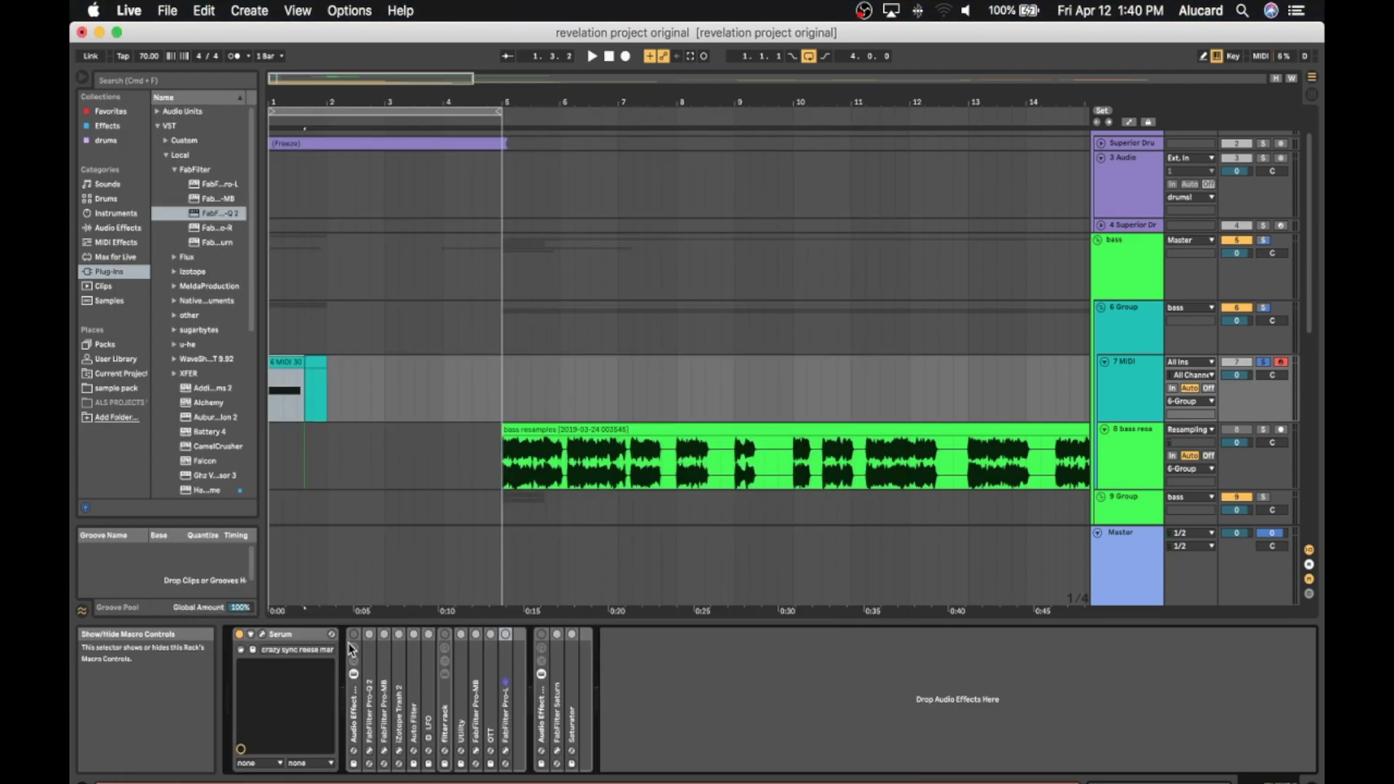
left_click(296, 664)
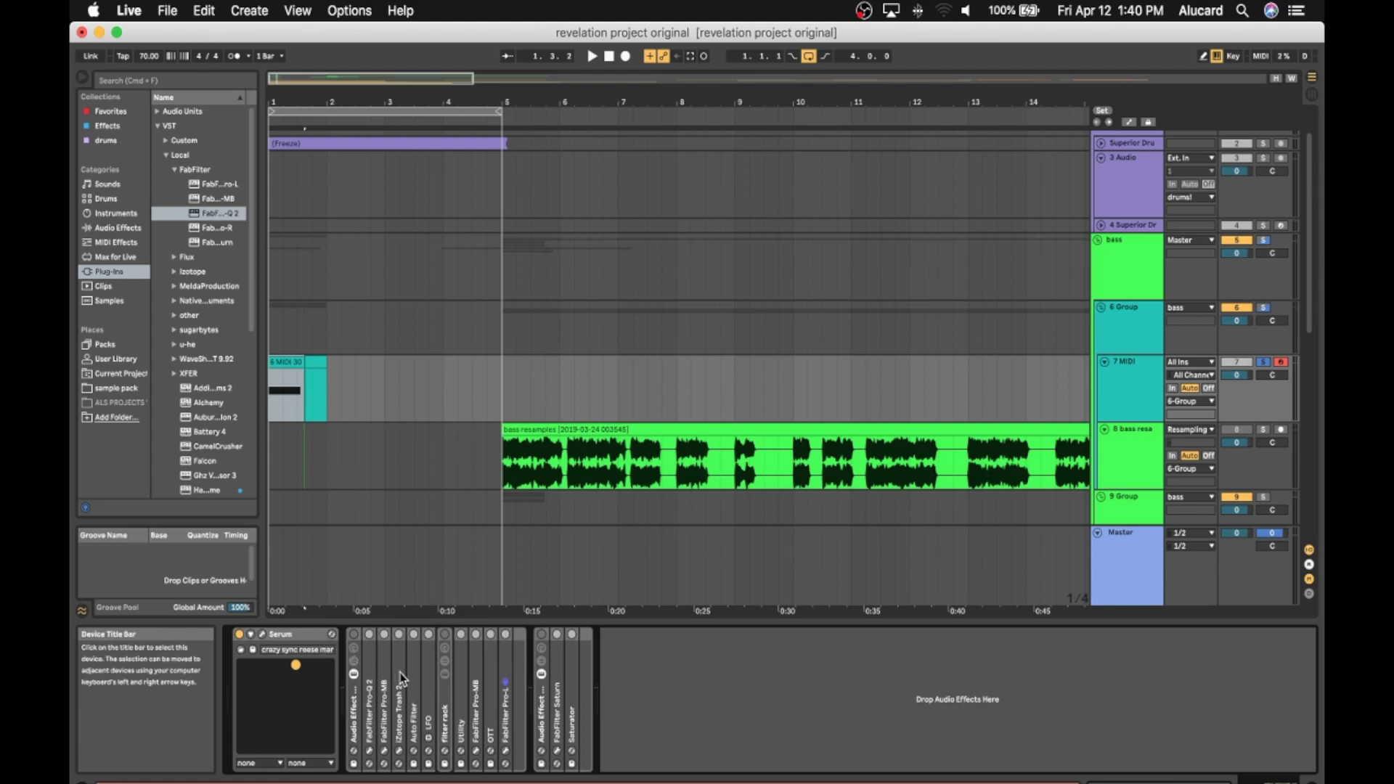
left_click(353, 634)
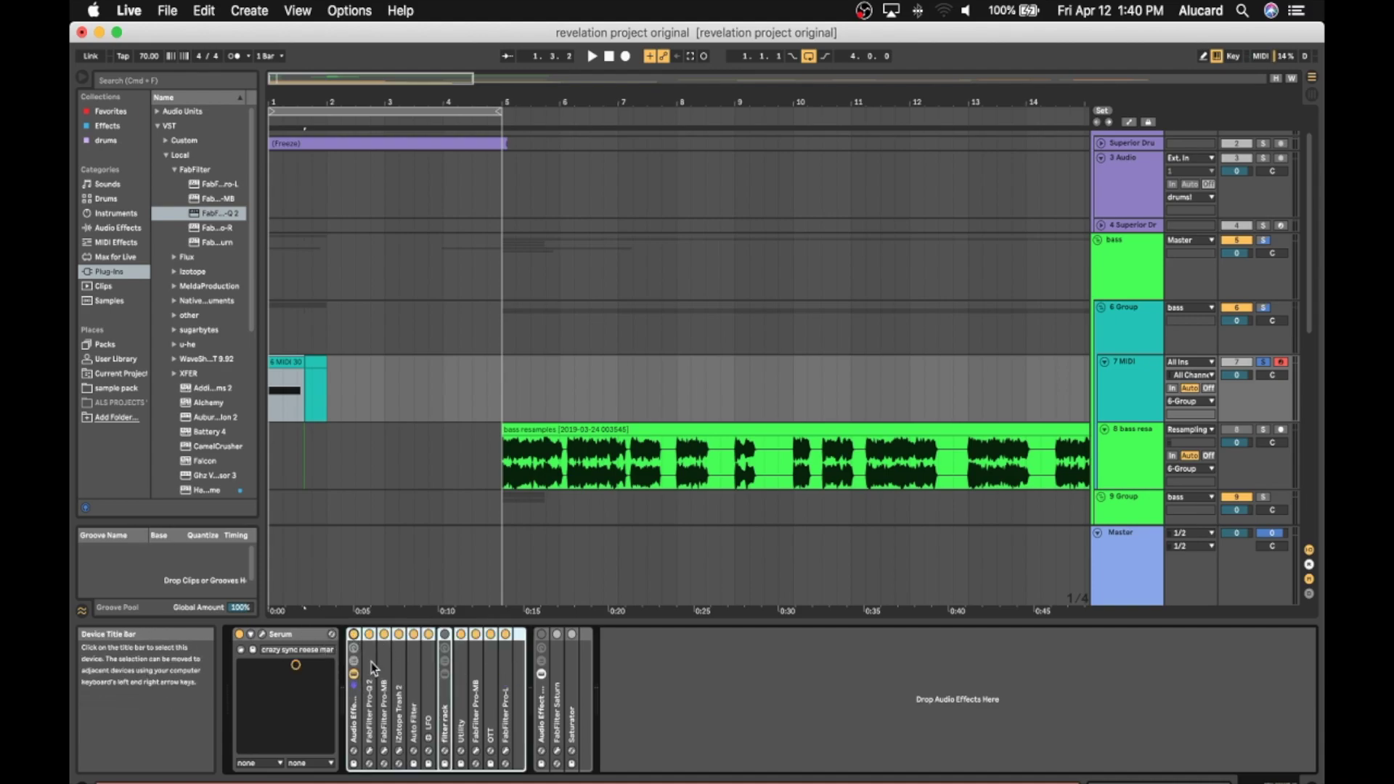
double_click(371, 661)
left_click(391, 635)
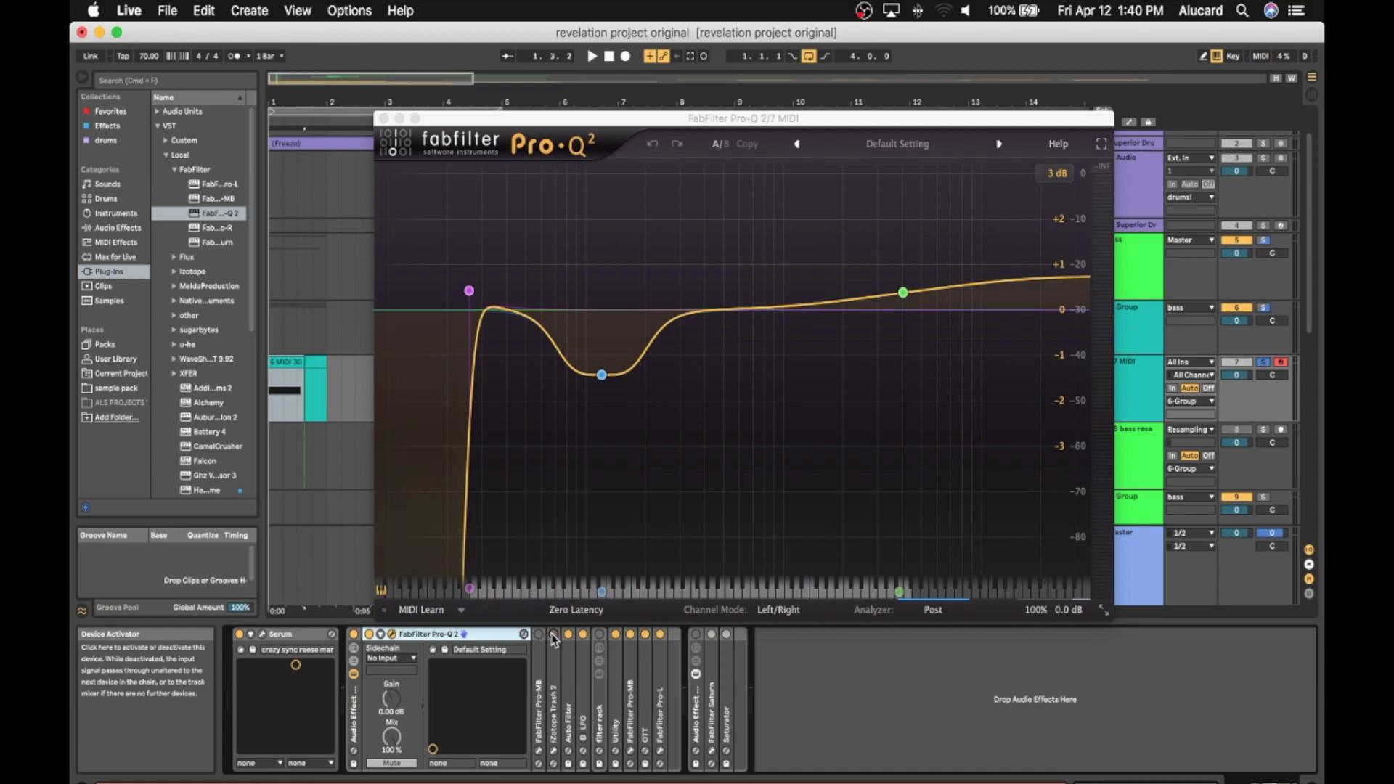
Switch off all active rack devices that follow Pro-Q 2, from the first Pro-MB through Pro-L
left_click(581, 635)
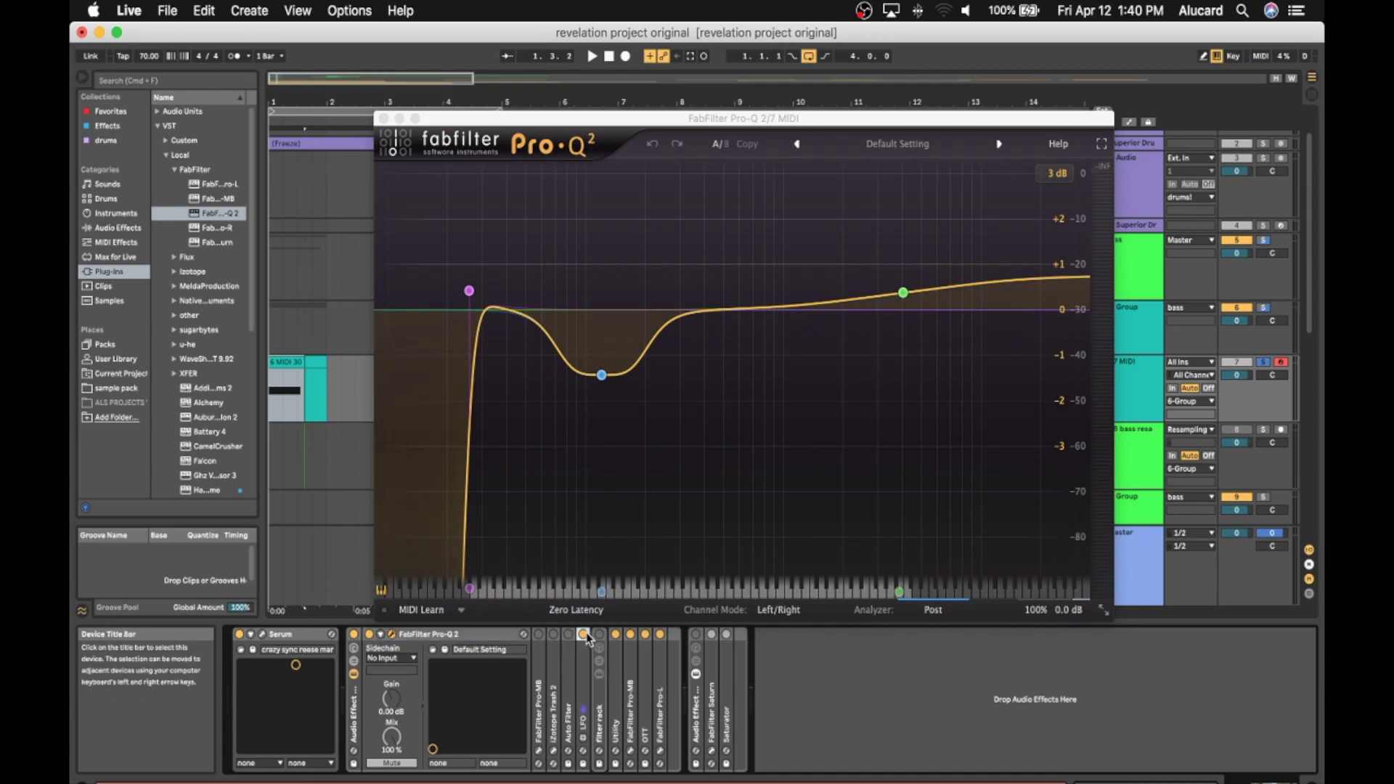
left_click(616, 635)
left_click(631, 635)
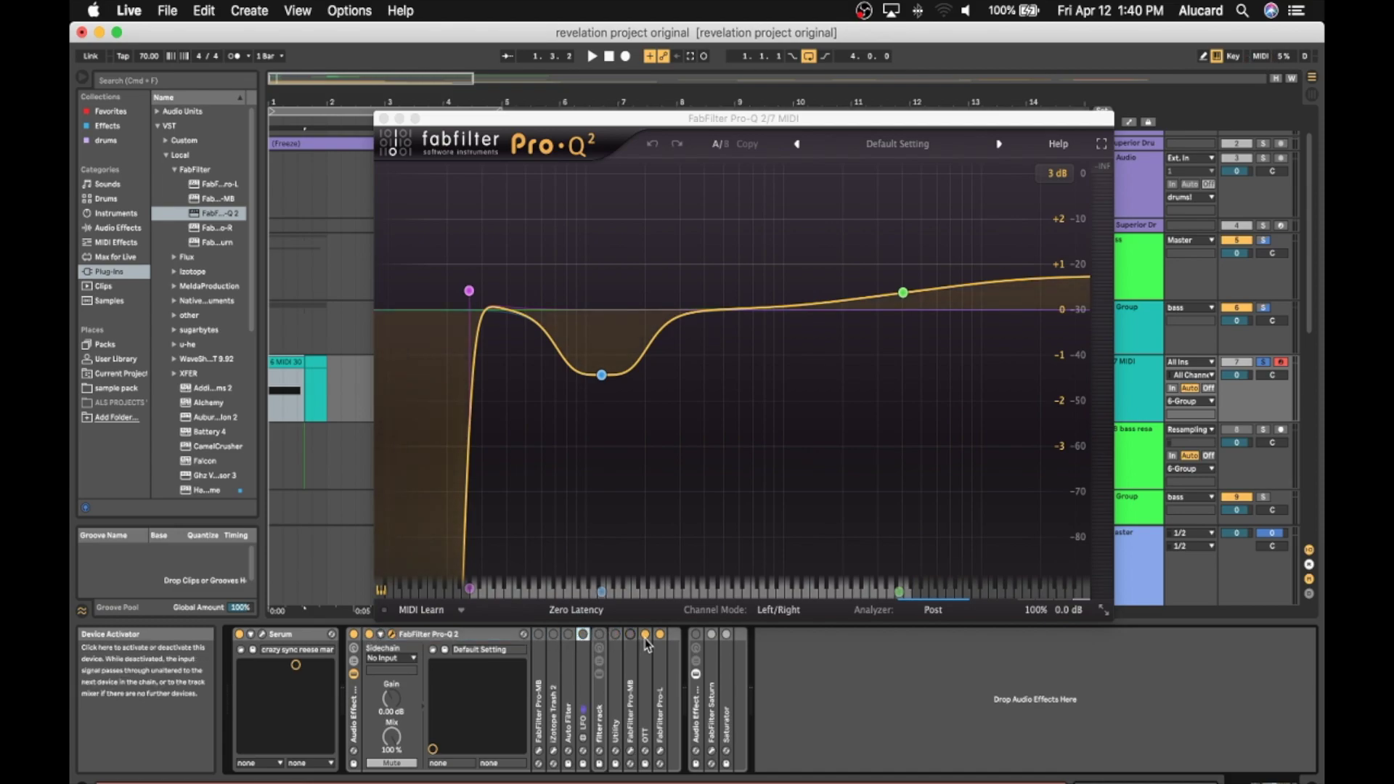
left_click(659, 635)
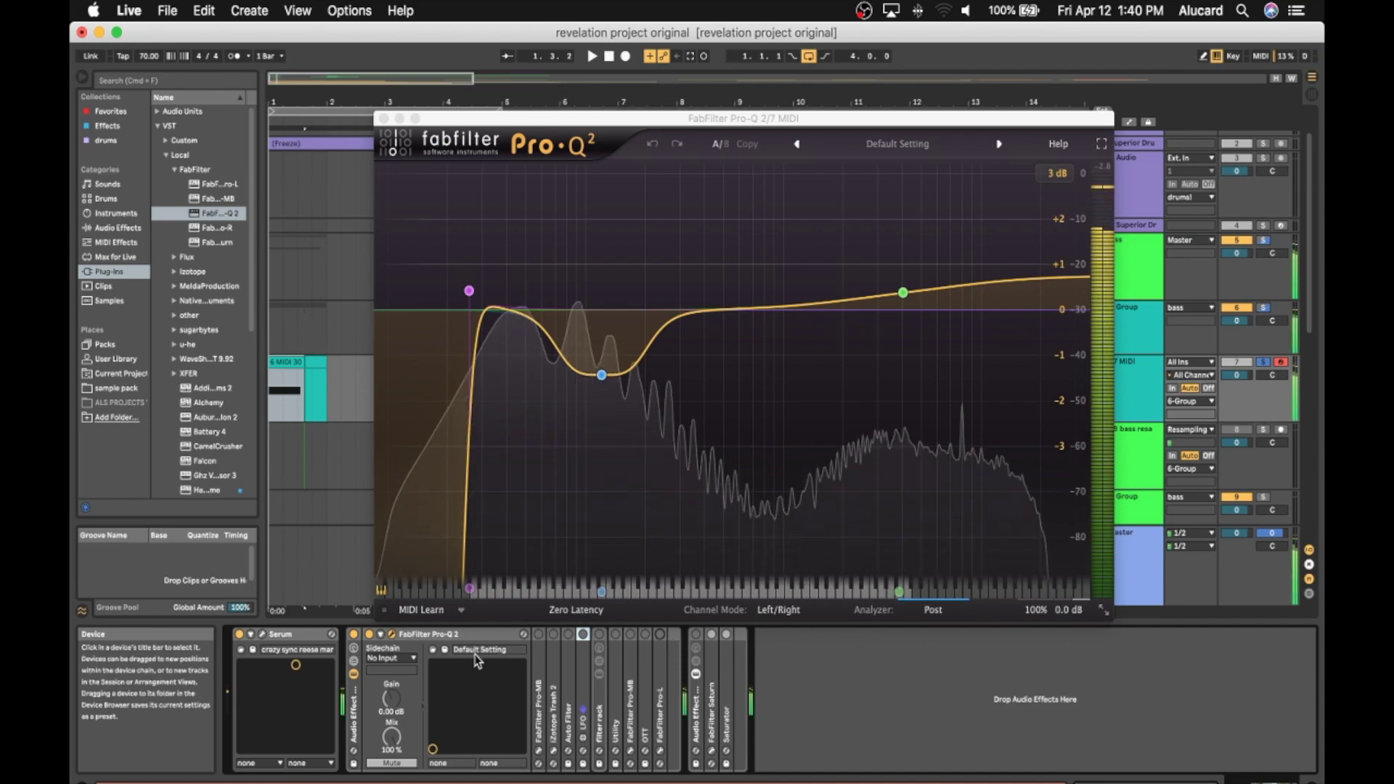
Turn on FabFilter Pro-MB, review its three bands and bring the Pro-Q 2 curve back for comparison
double_click(542, 642)
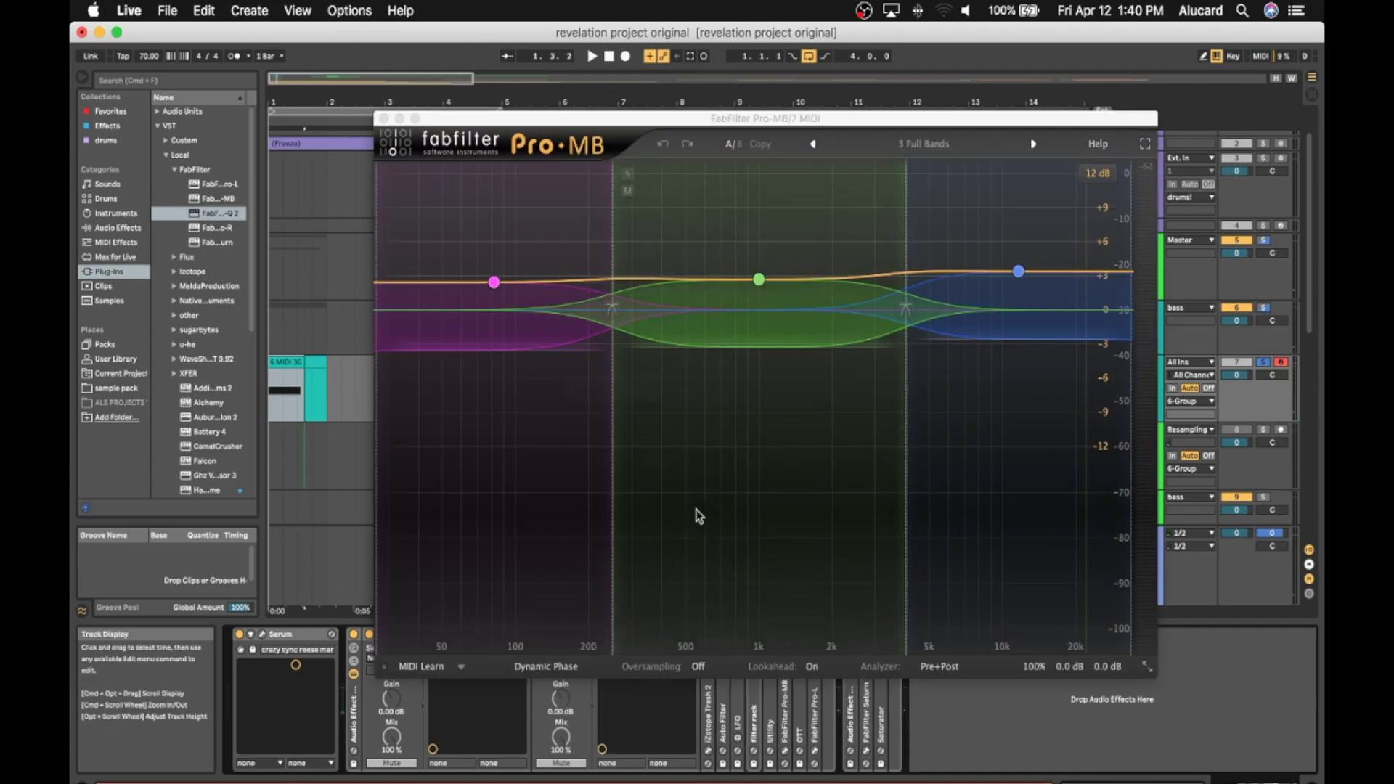
left_click(560, 634)
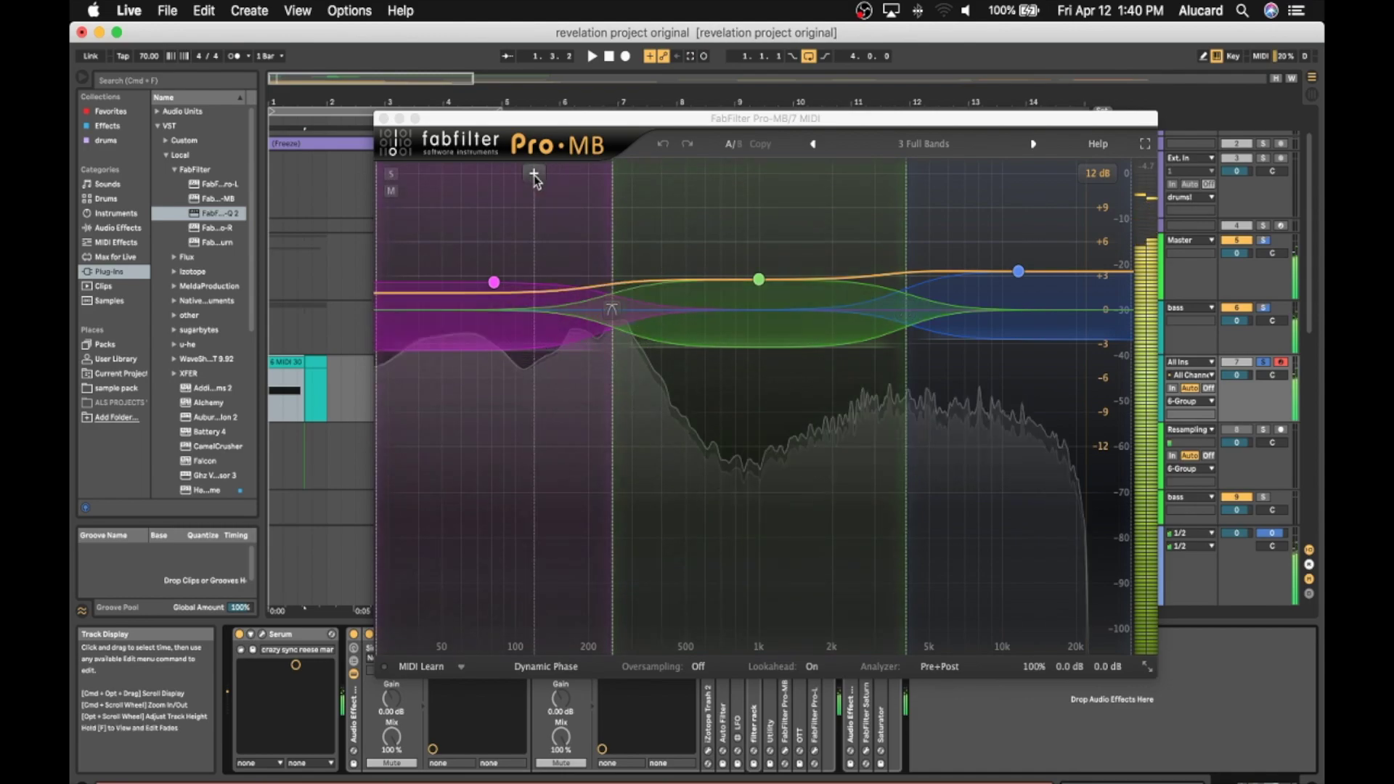
left_click(392, 633)
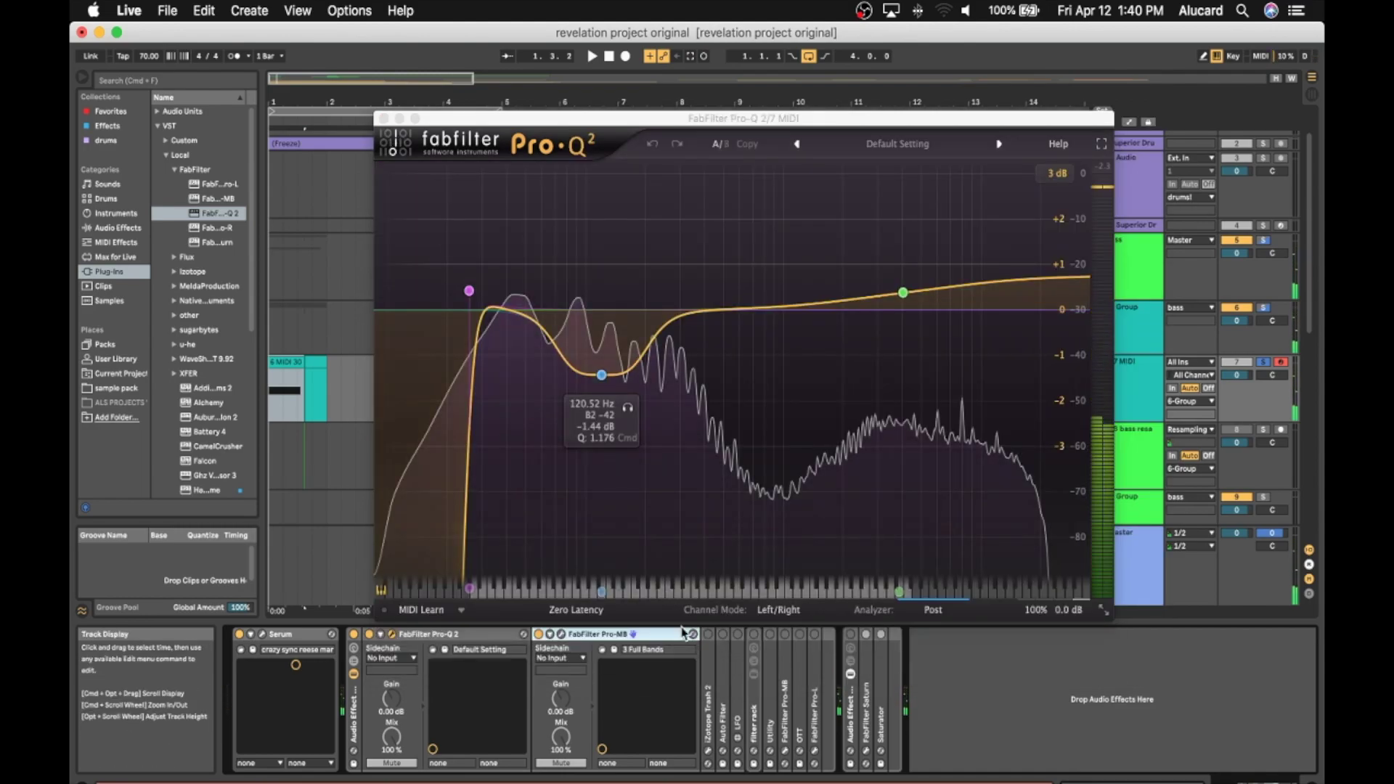
Turn on iZotope Trash 2, review its Tape Saturation stage and close the open plug-in windows
double_click(703, 657)
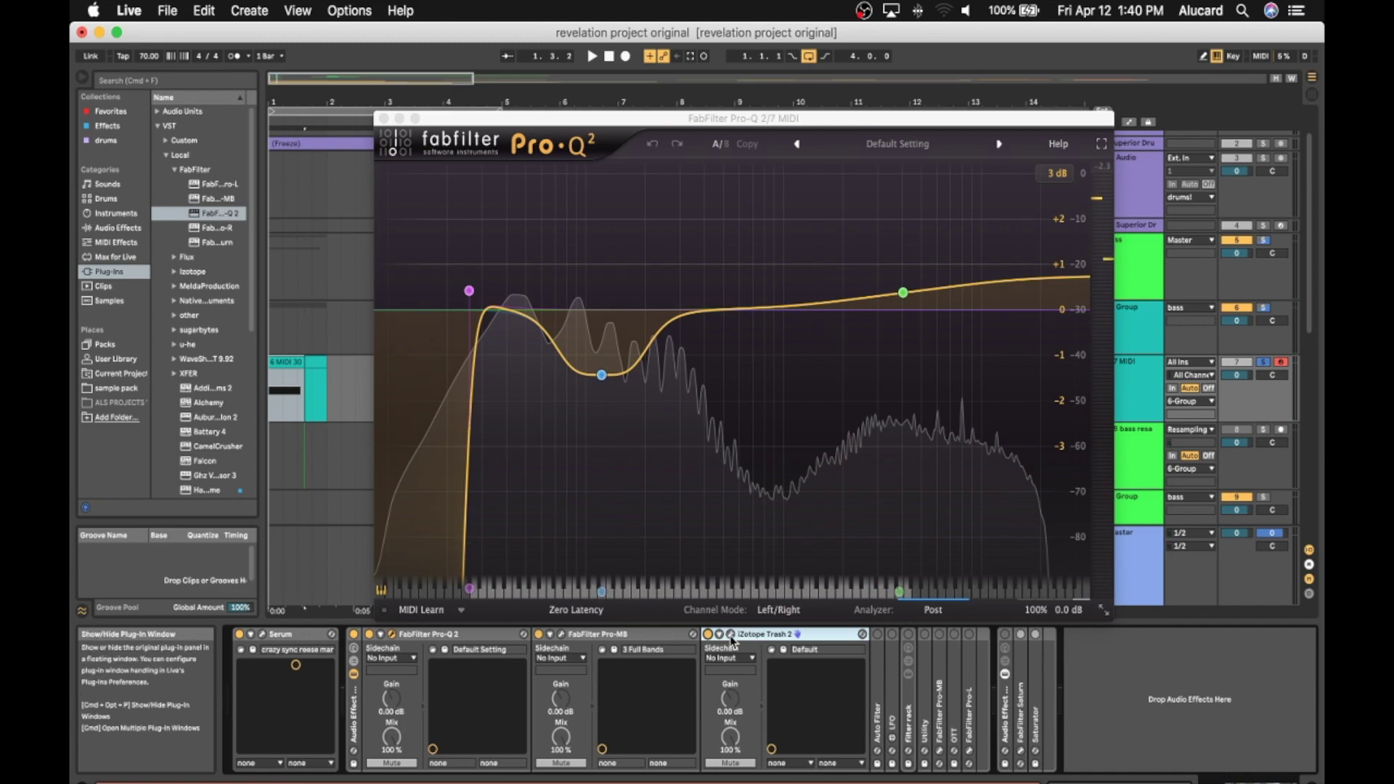
left_click(731, 634)
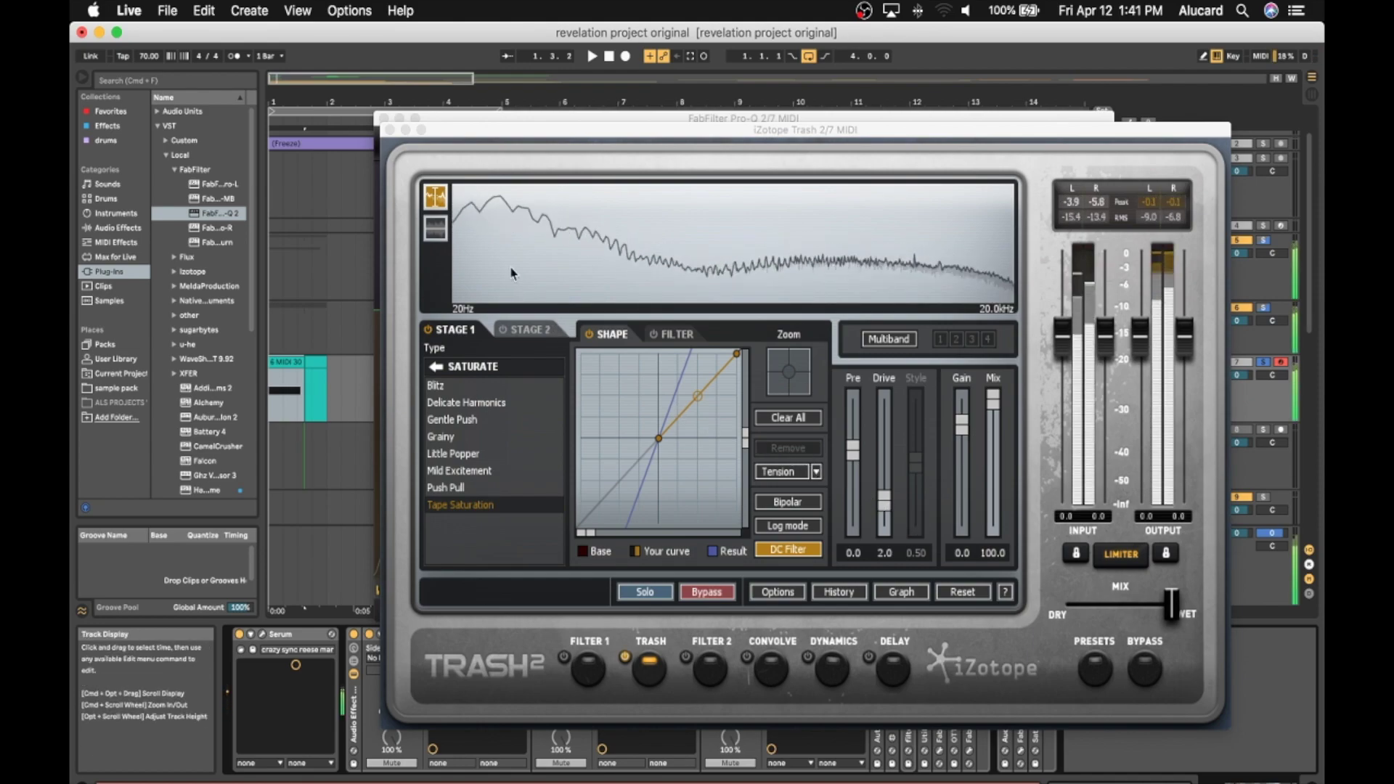
left_click(390, 129)
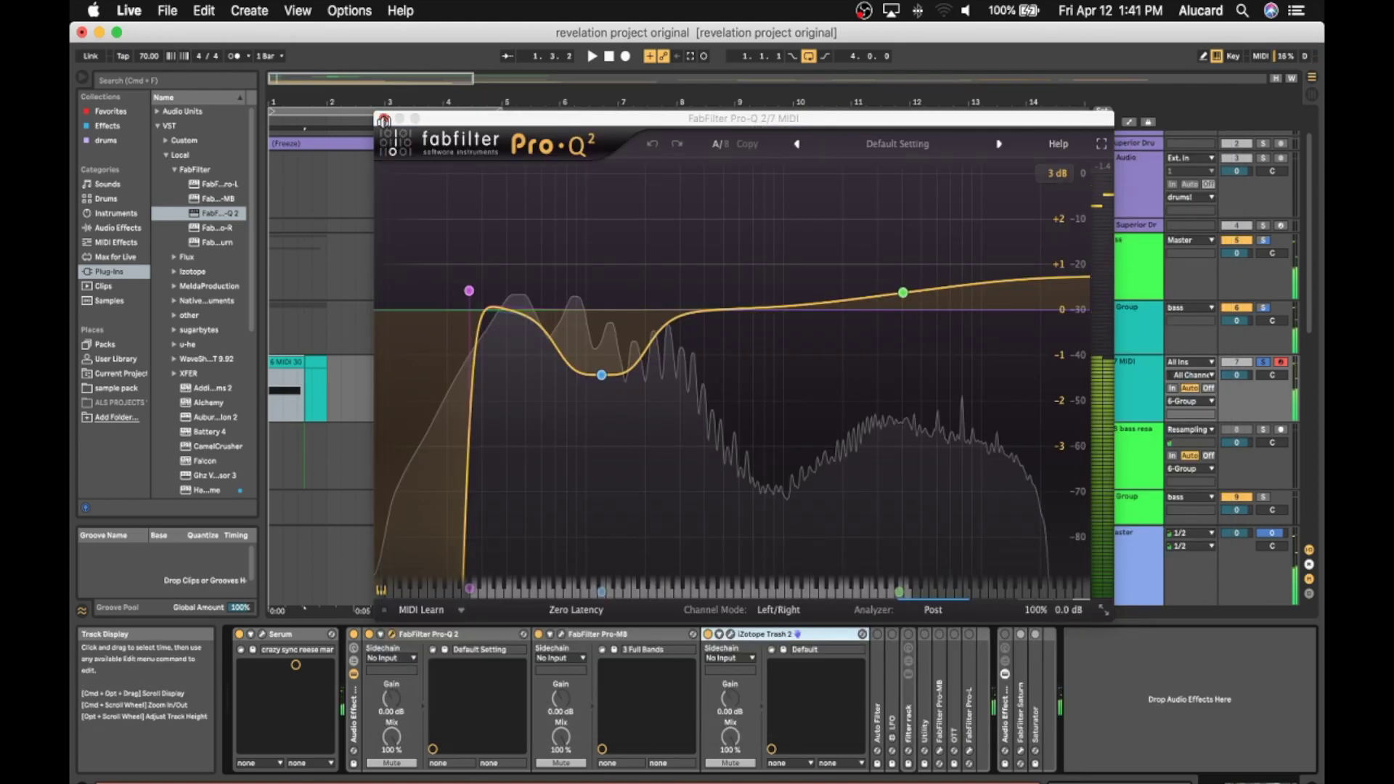
left_click(381, 118)
Expand and turn on the Auto Filter and the LFO device that modulates its Morph
double_click(878, 641)
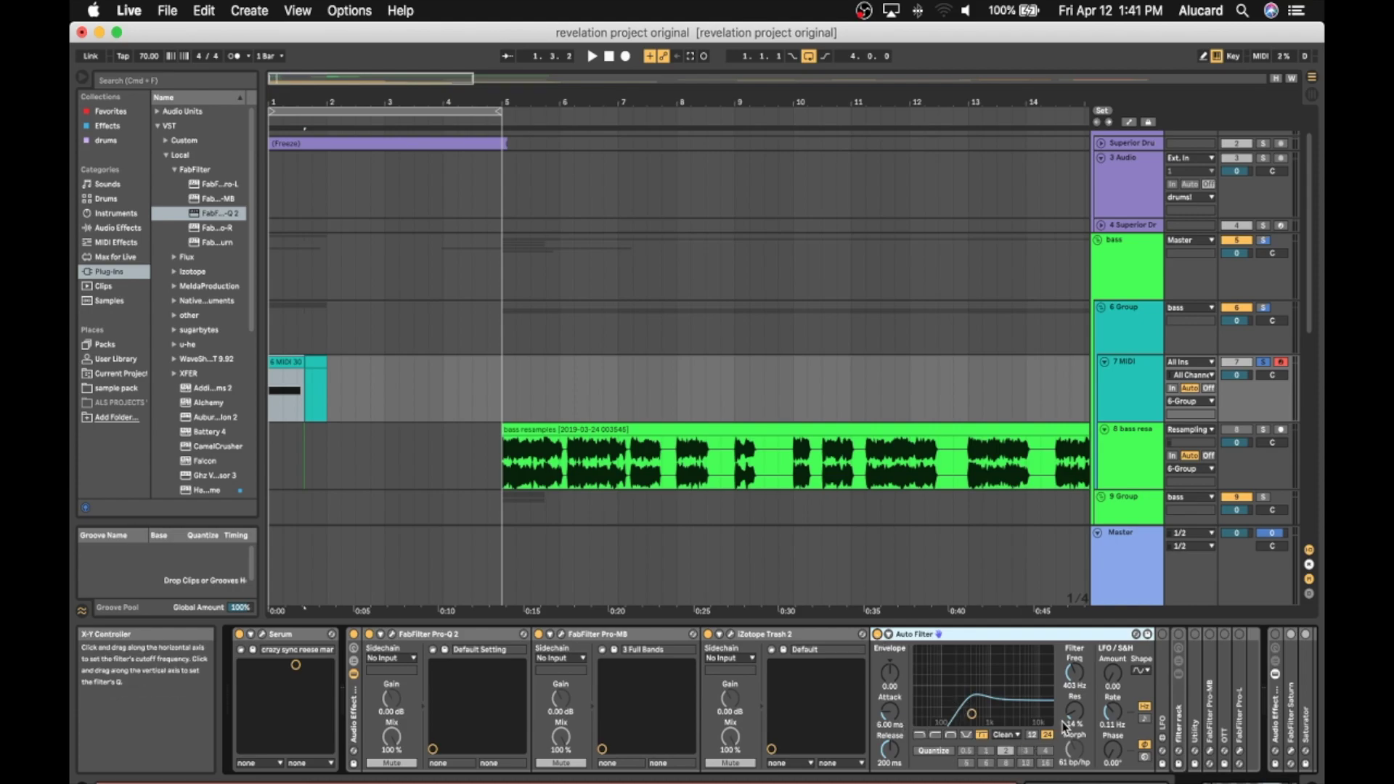
double_click(1162, 652)
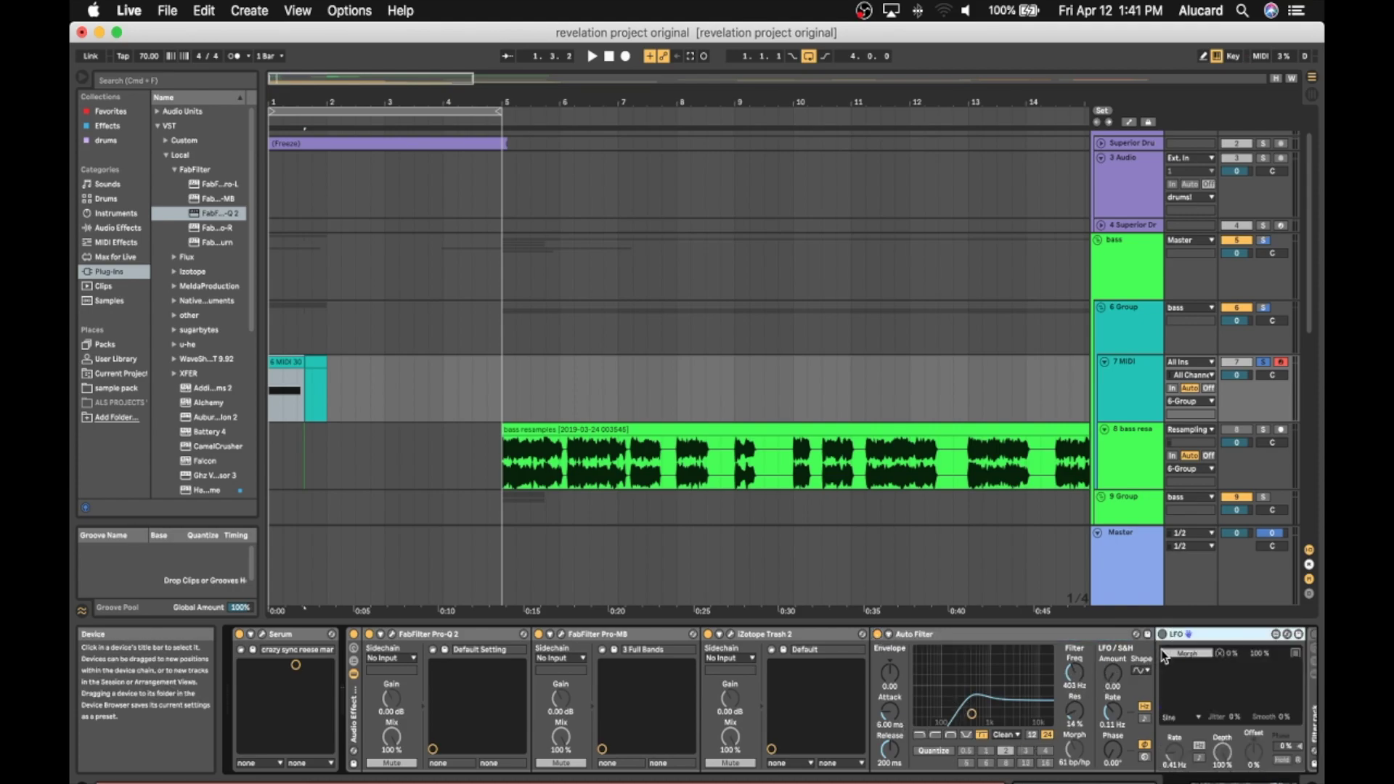
left_click(1162, 635)
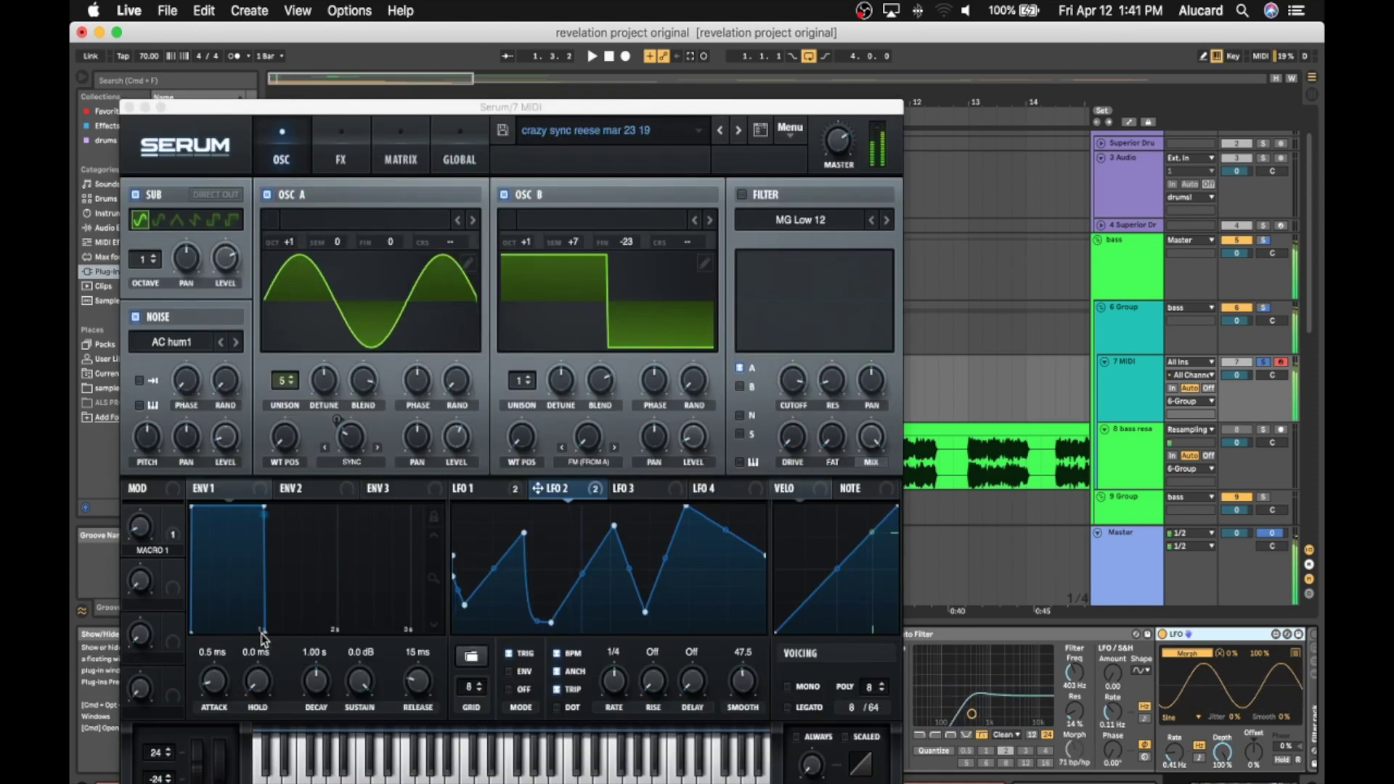
Remove the first peak of Serum's LFO 2 curve, shift the following peak and dips earlier, and close Serum
left_click(263, 634)
right_click(523, 535)
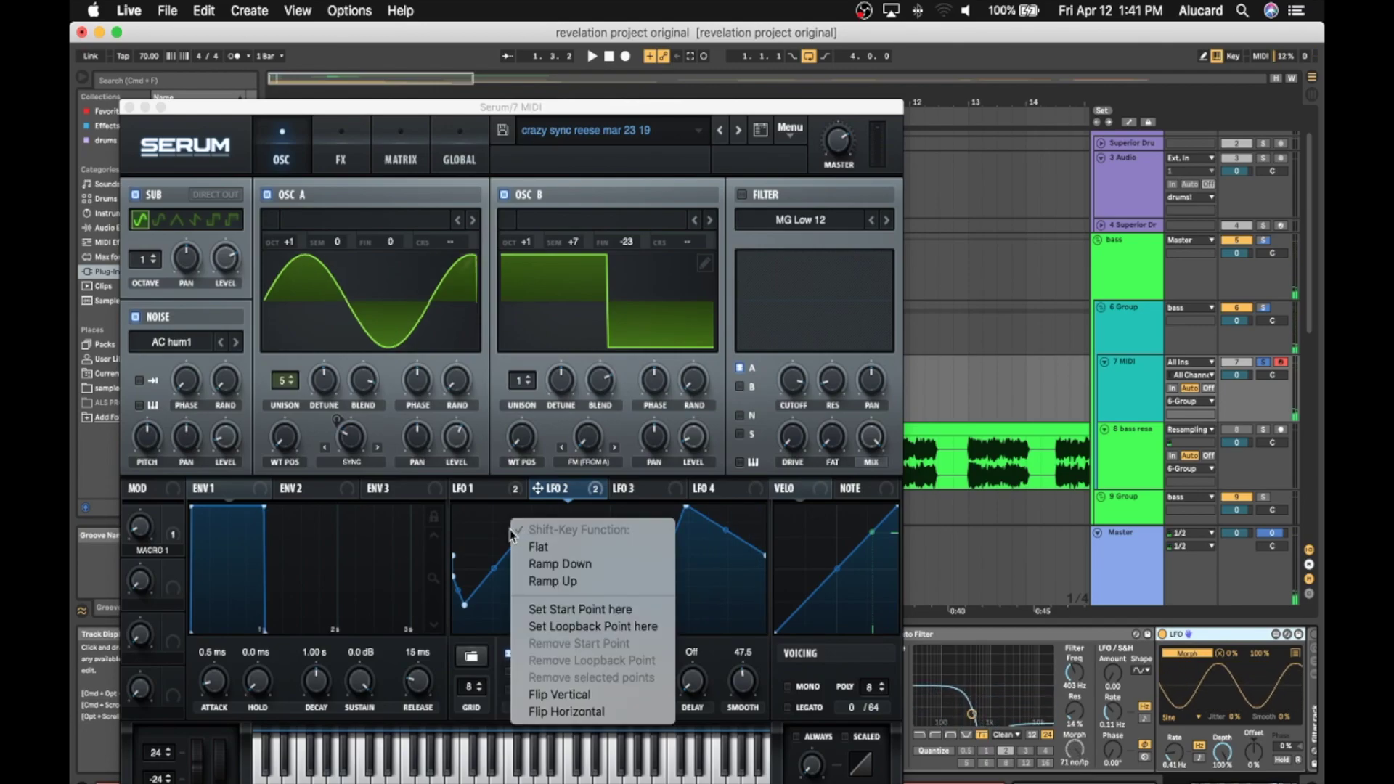
left_click(513, 535)
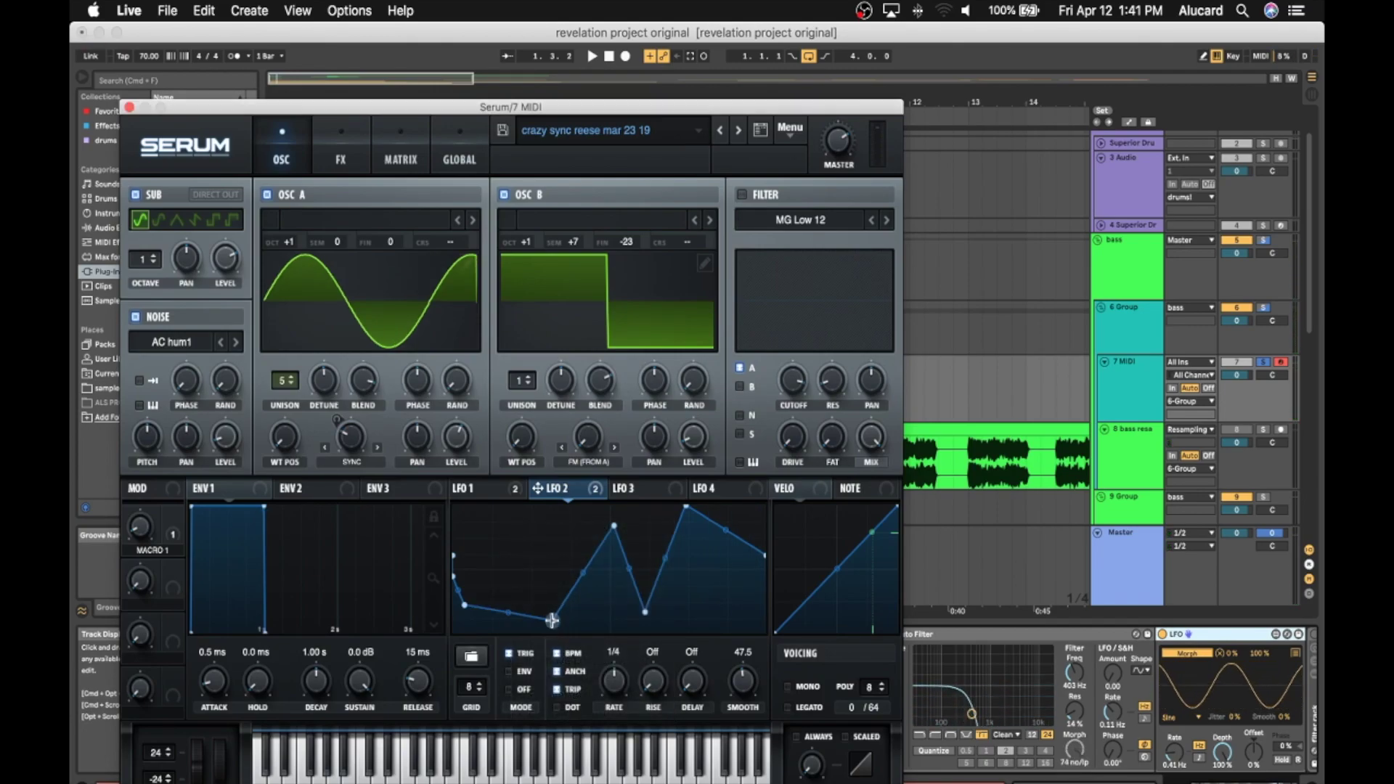
left_click_drag(614, 526, 536, 527)
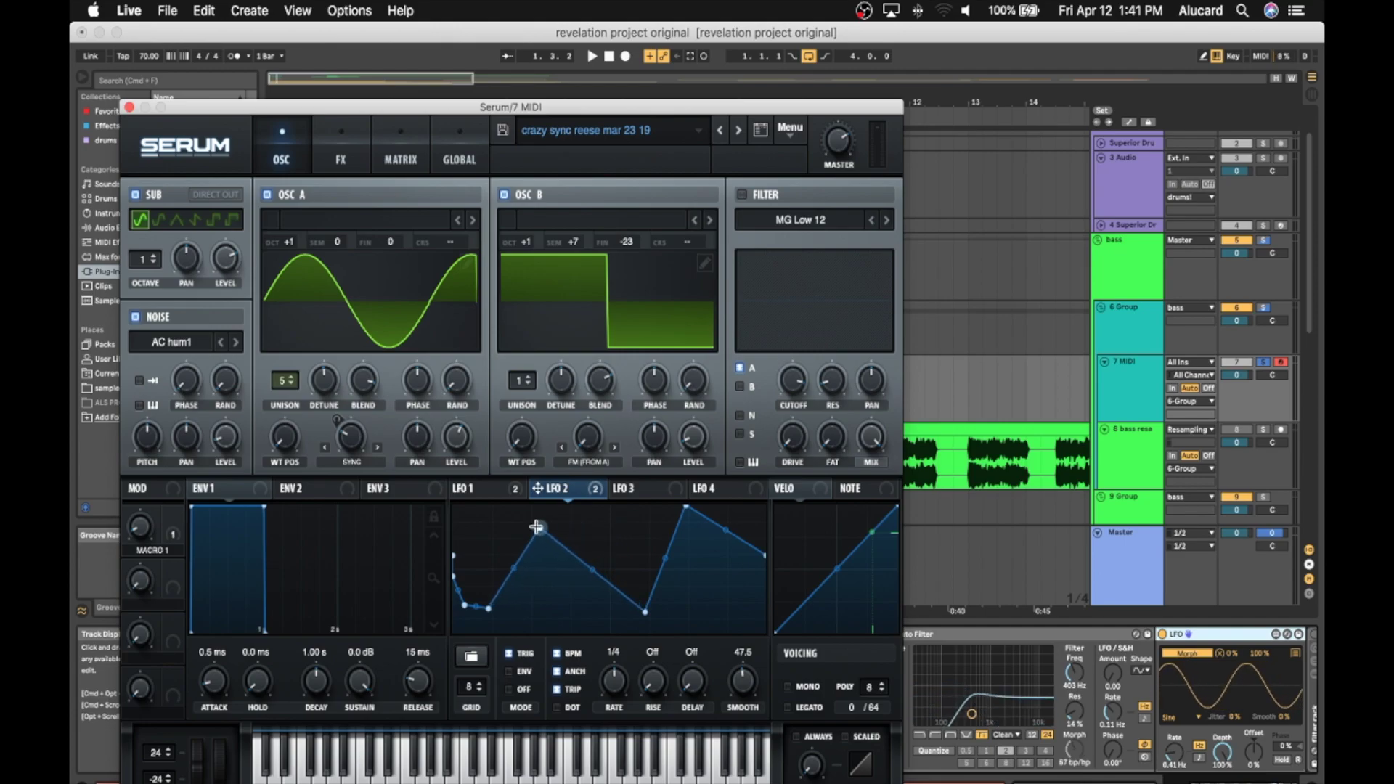
left_click_drag(646, 614, 579, 615)
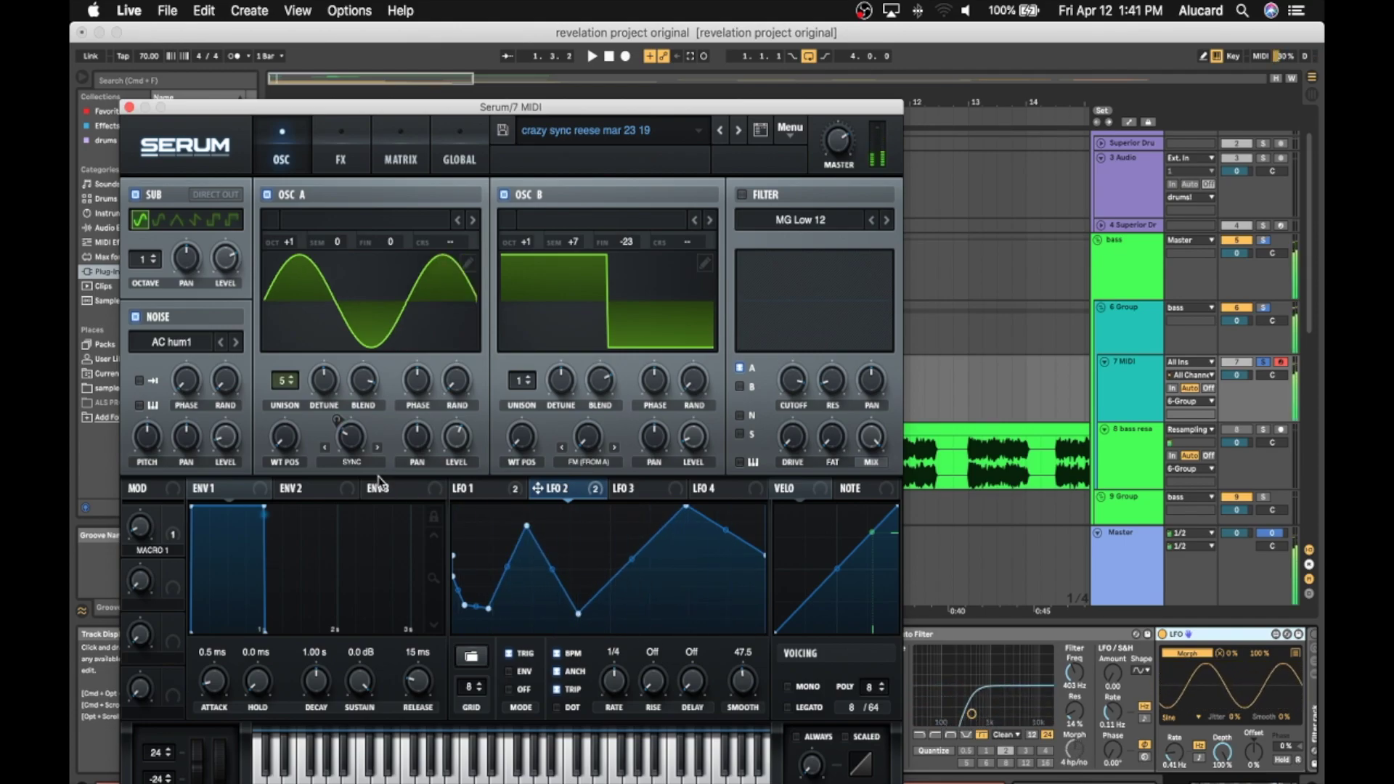
left_click(130, 107)
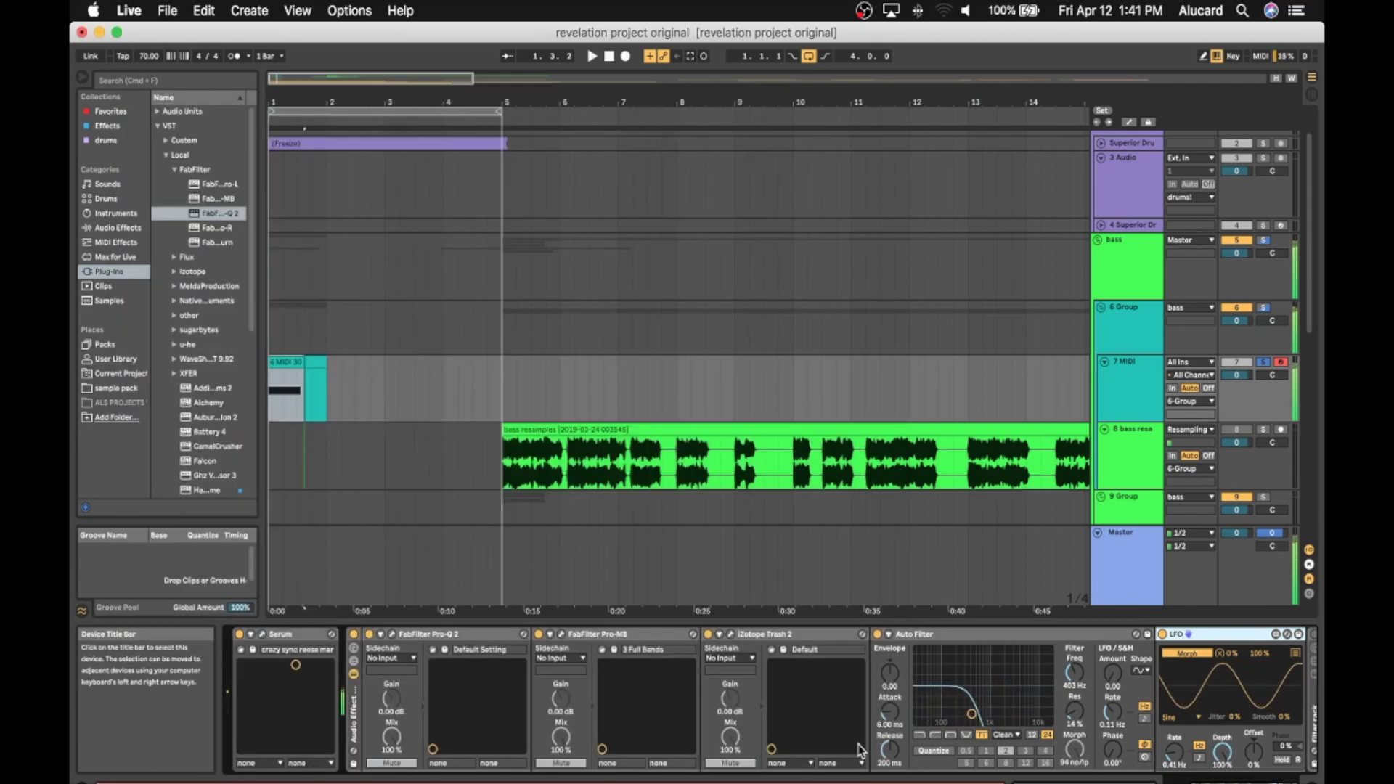
Collapse Trash 2, Auto Filter and LFO in the device chain, and expand and turn on the filter rack
scroll(799, 696, "right", 3)
left_click_drag(858, 745, 749, 714)
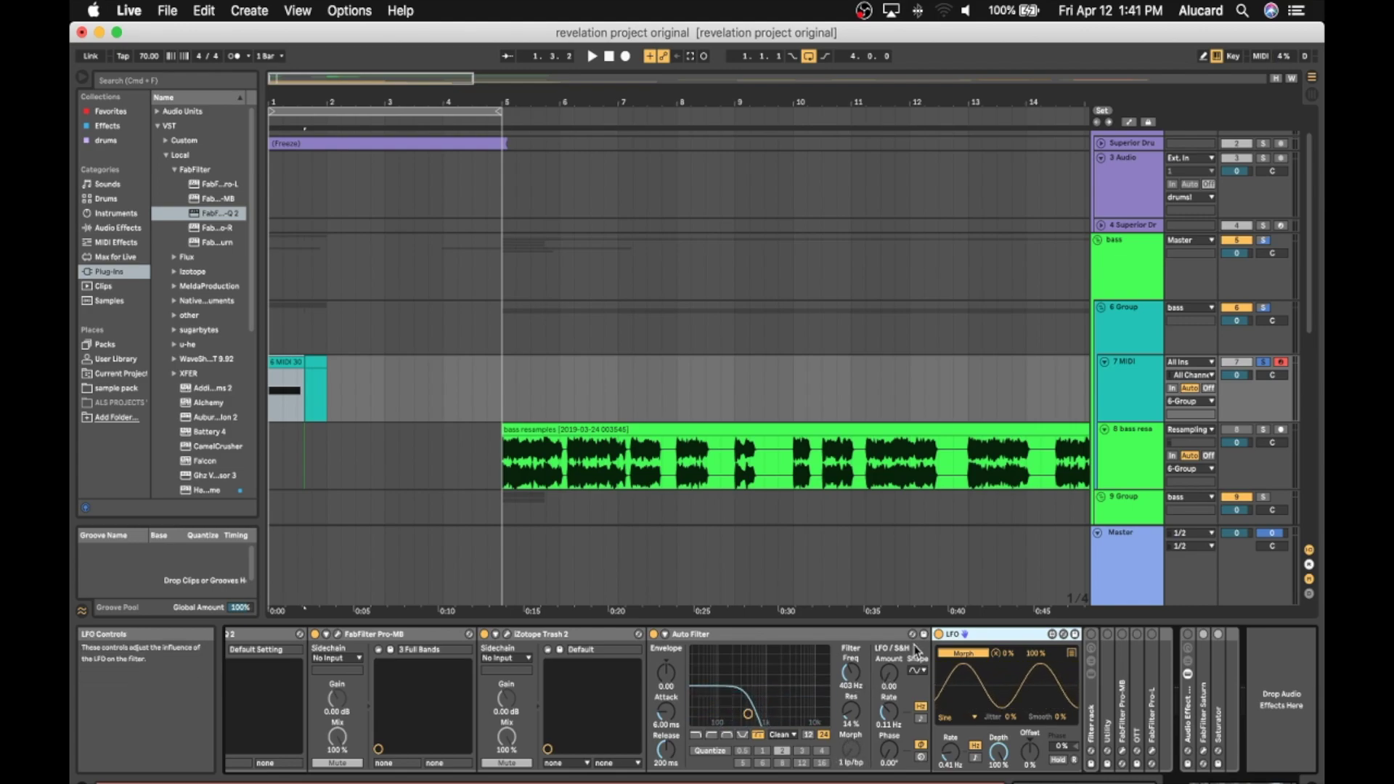
double_click(816, 634)
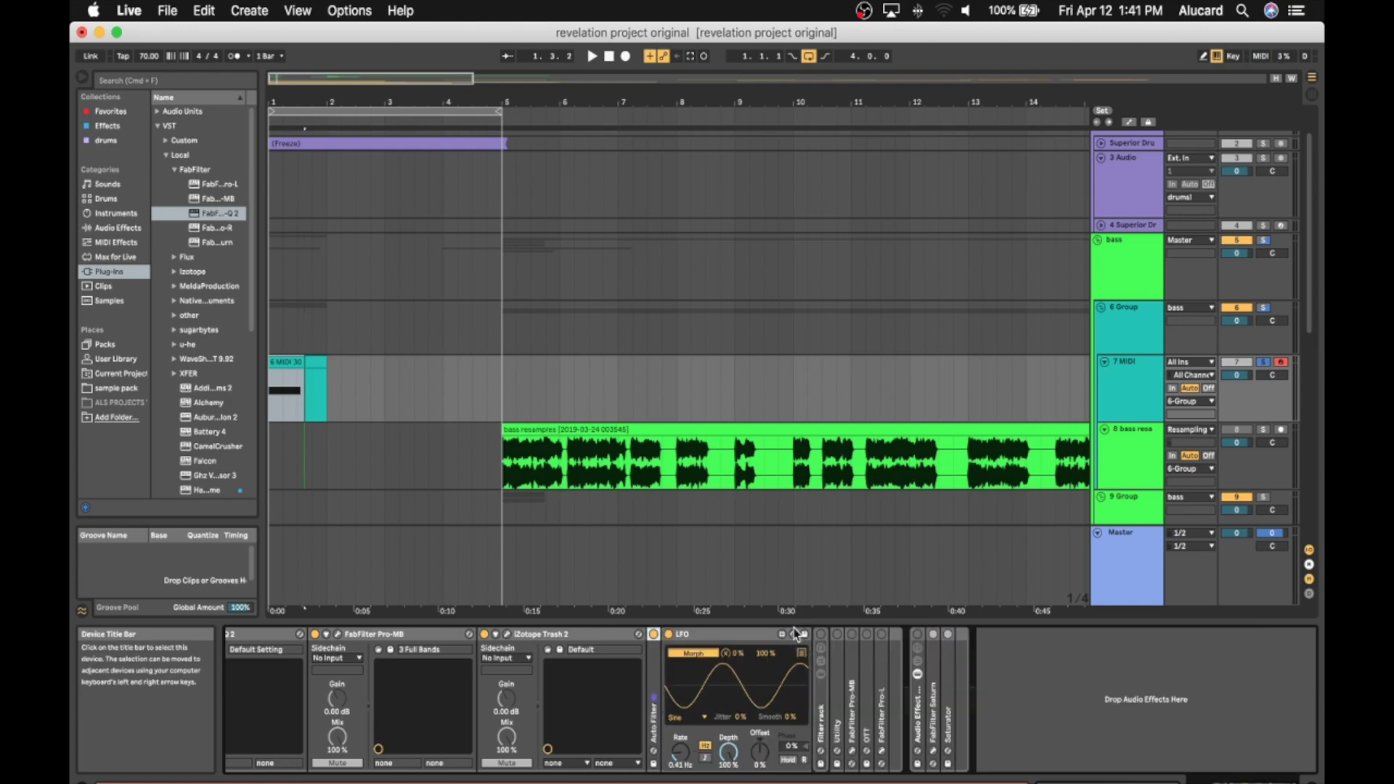
double_click(734, 636)
double_click(587, 635)
double_click(529, 695)
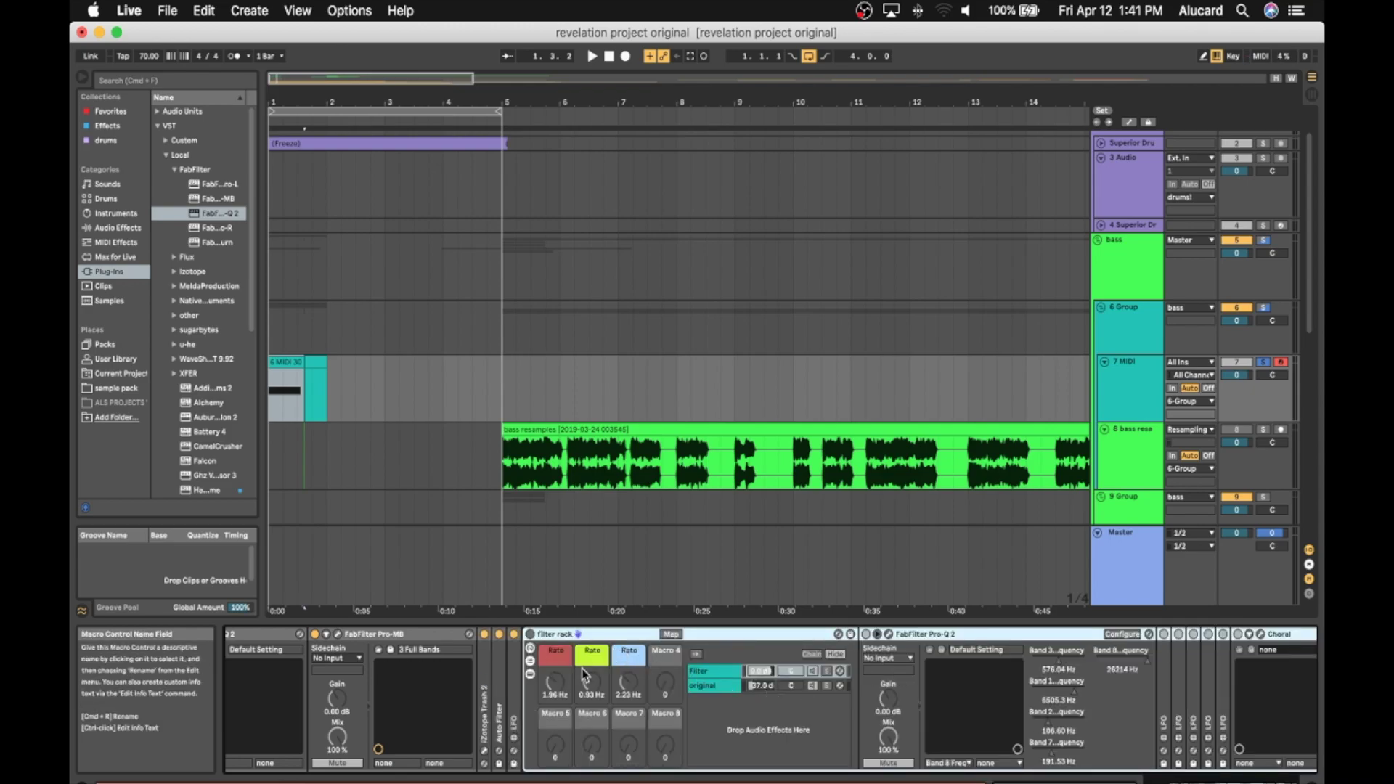
left_click(530, 635)
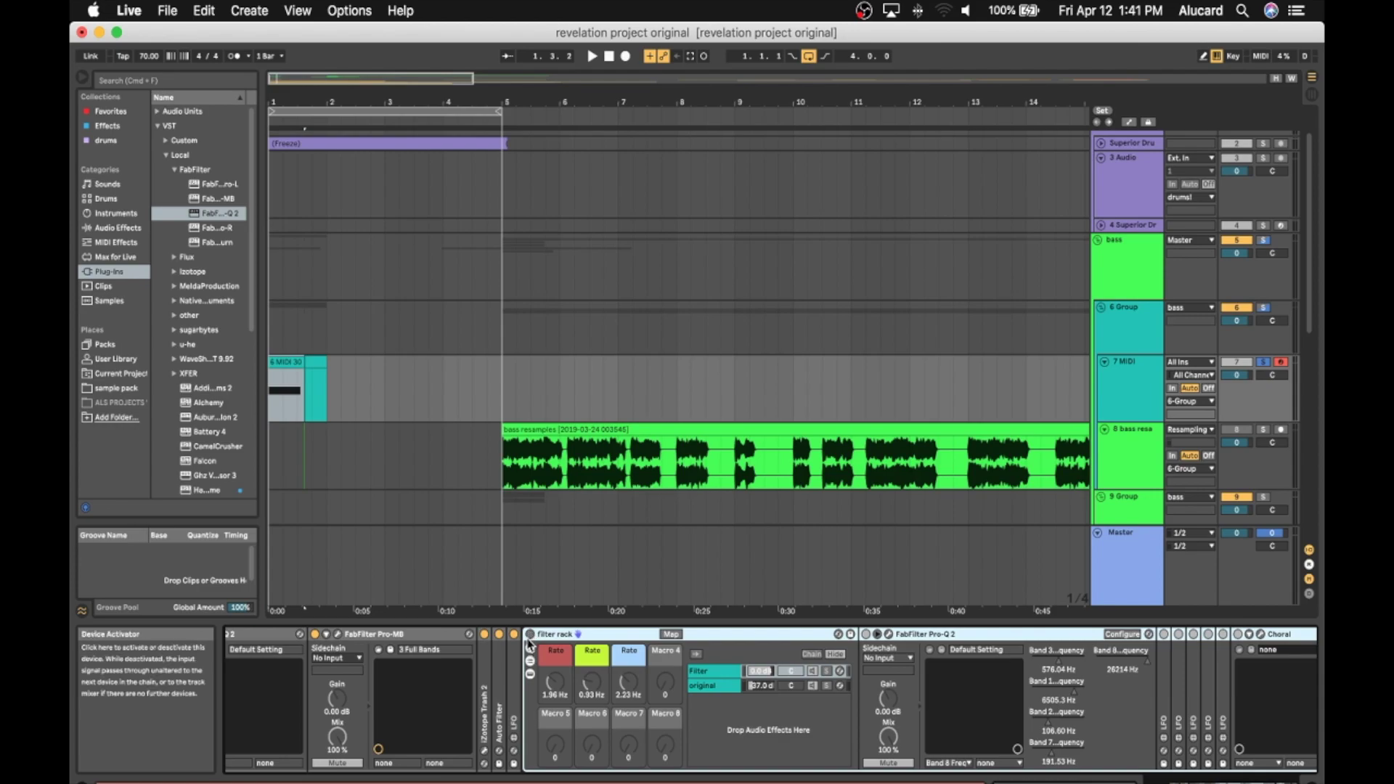
Open the filter rack's Pro-Q 2 and examine its bands, including the settings of the bell cut
left_click(889, 636)
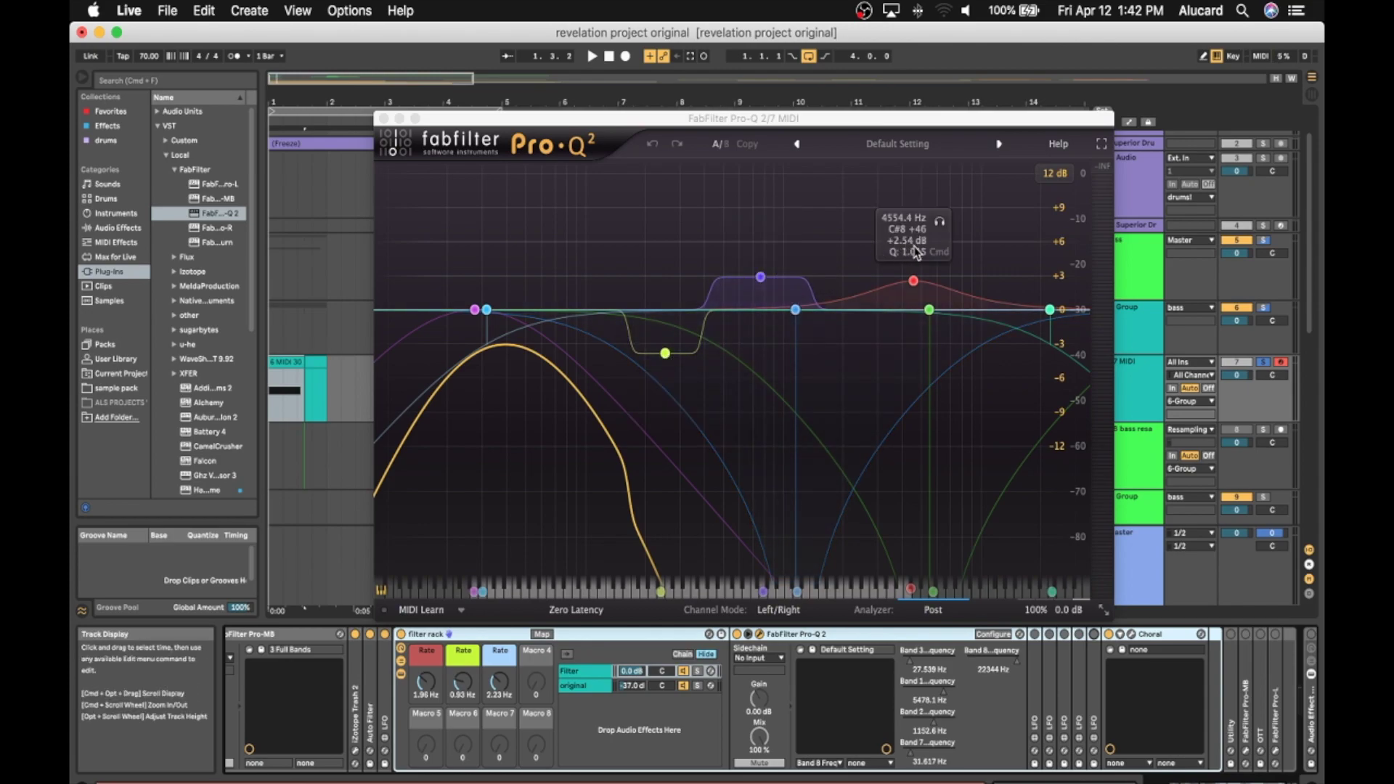
left_click(666, 354)
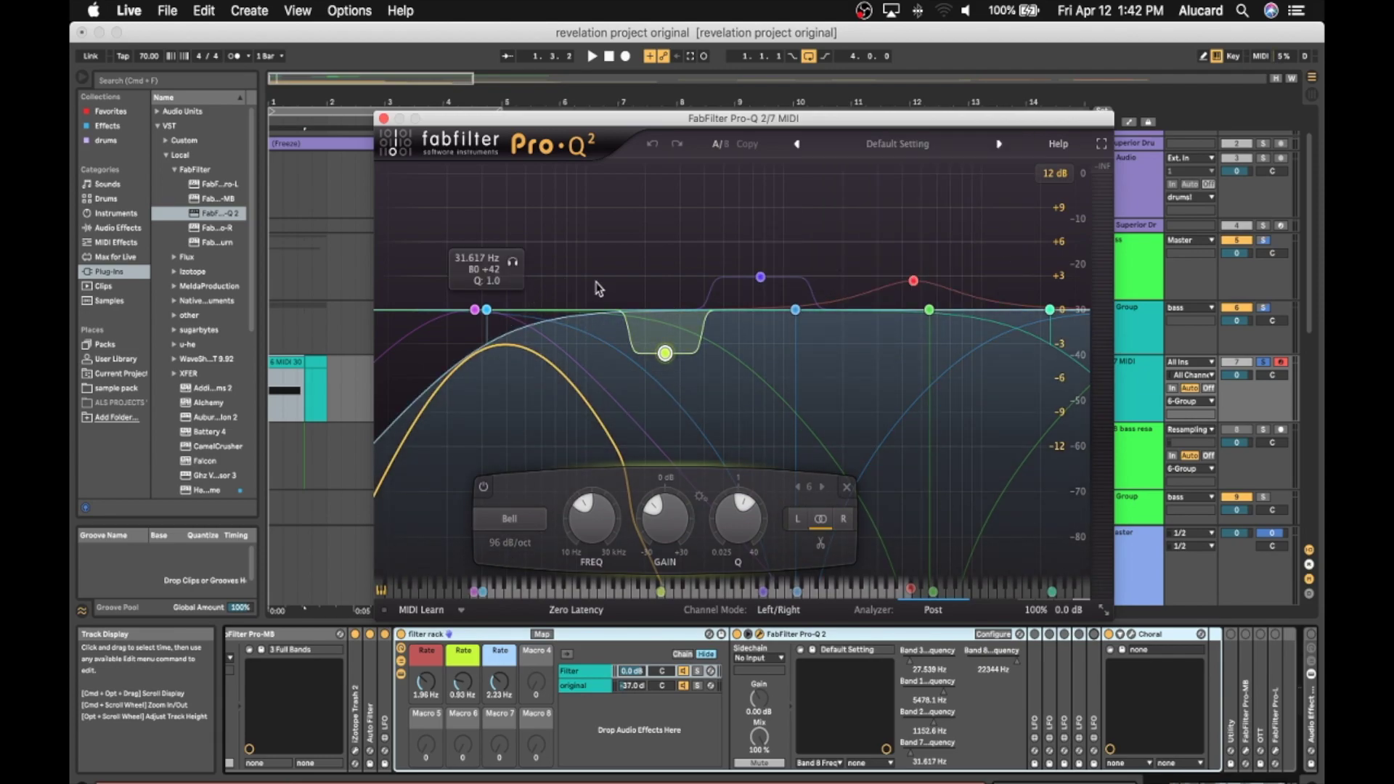
left_click(429, 656)
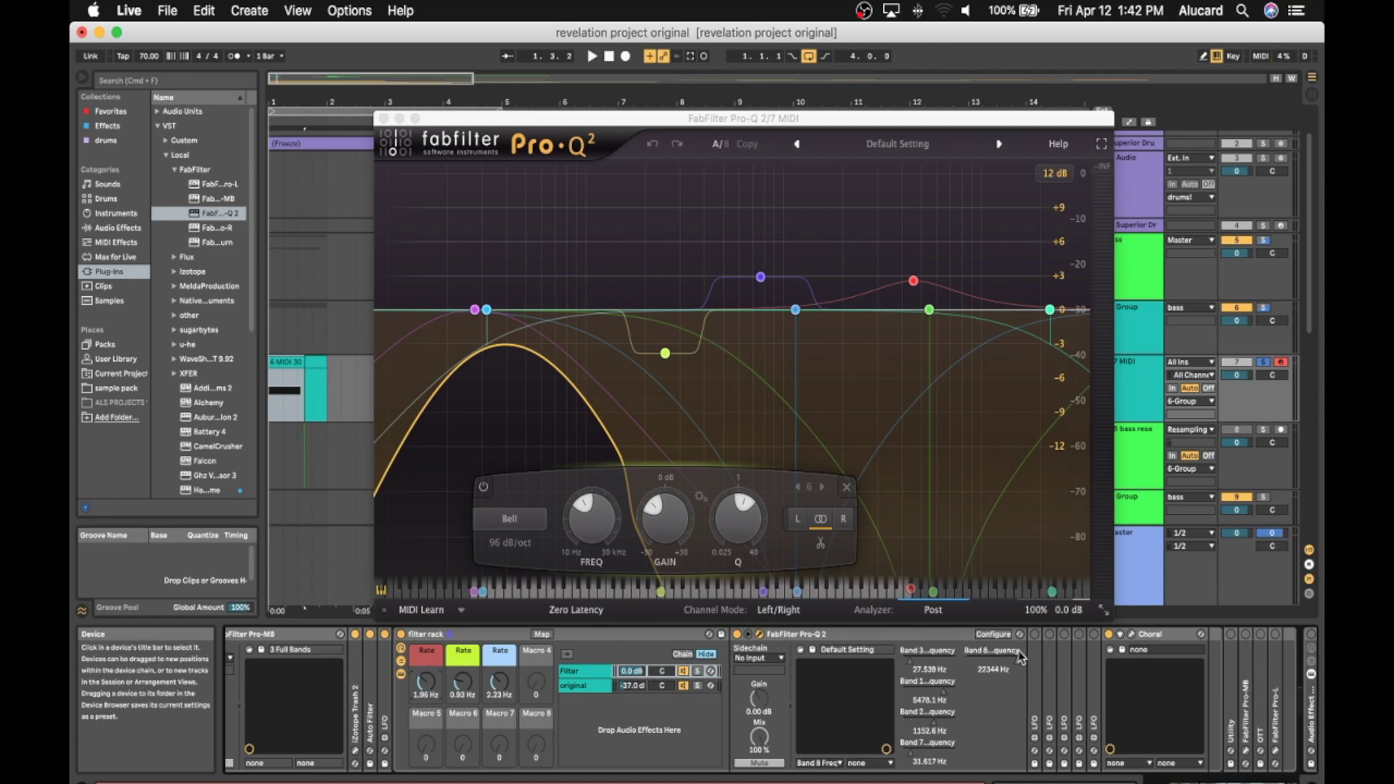
Turn on the four remaining LFO devices that follow the first LFO in the filter rack
left_click(1049, 634)
left_click(1063, 634)
left_click(1079, 634)
left_click(1093, 634)
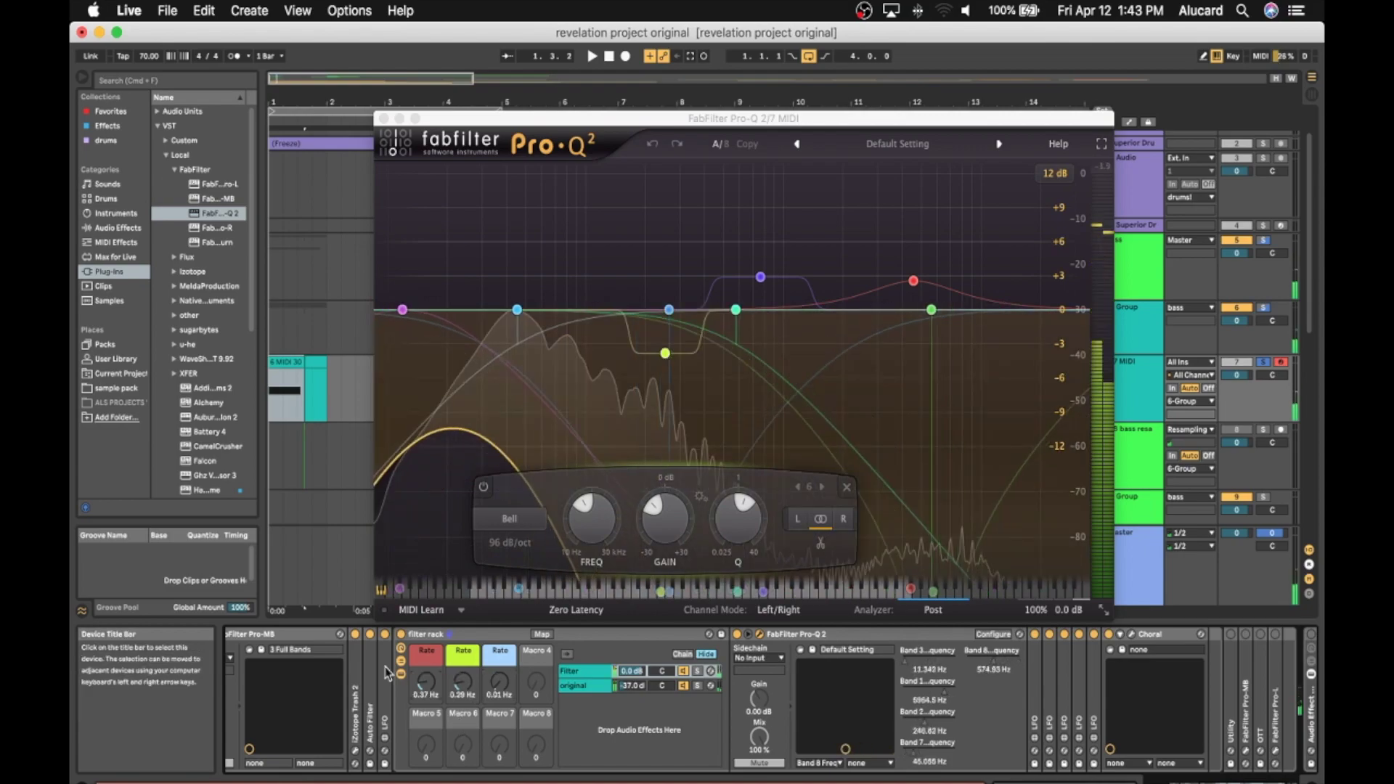
Turn off the Auto Filter and the LFO device that sit before the filter rack
scroll(381, 672, "left", 3)
scroll(411, 660, "left", 10)
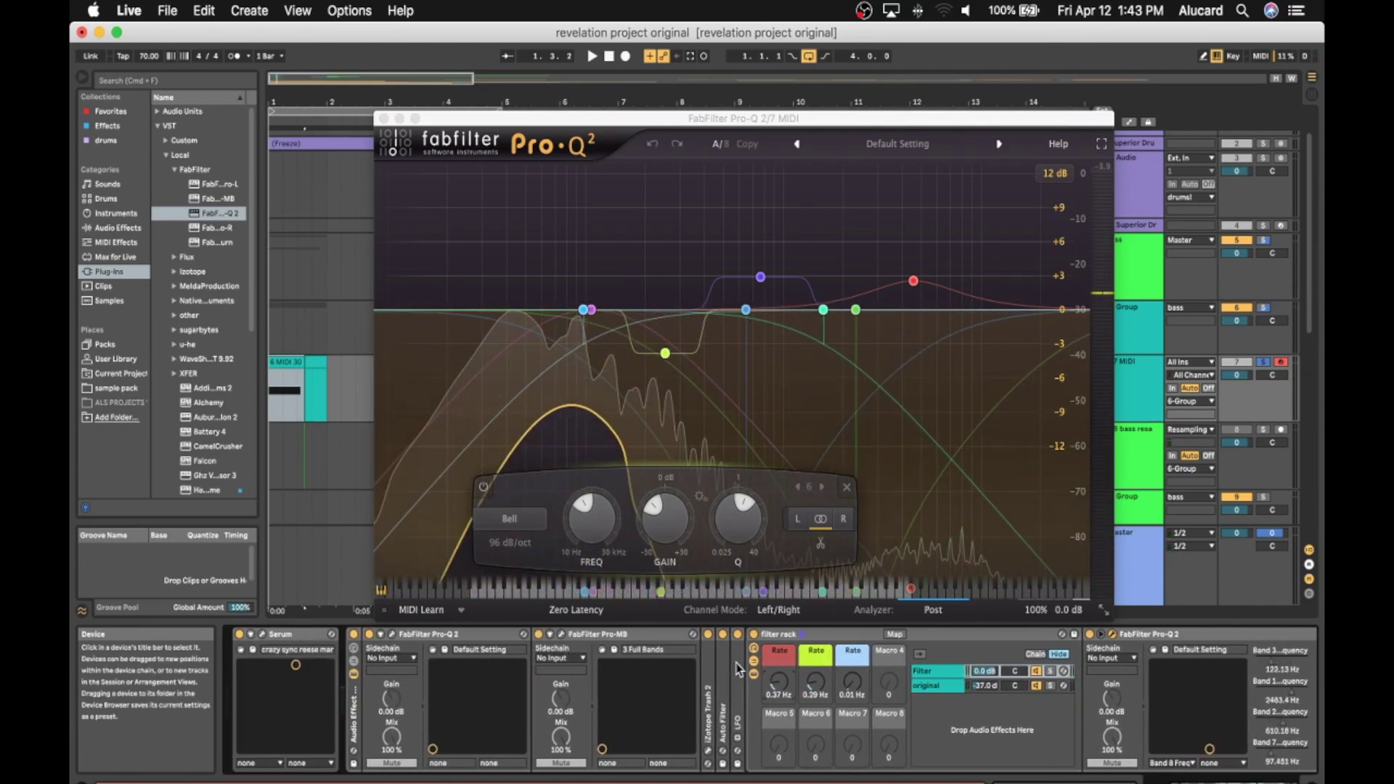
left_click(724, 634)
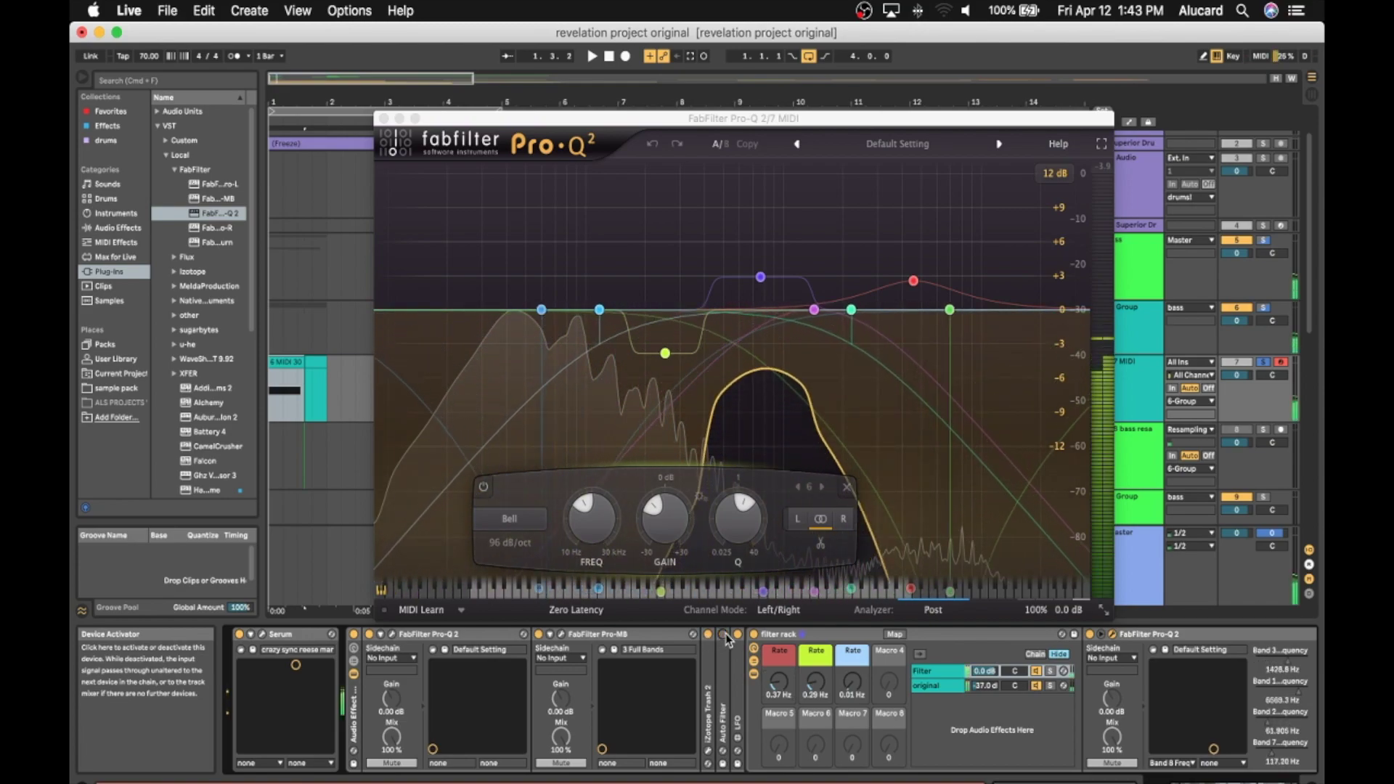
left_click(737, 634)
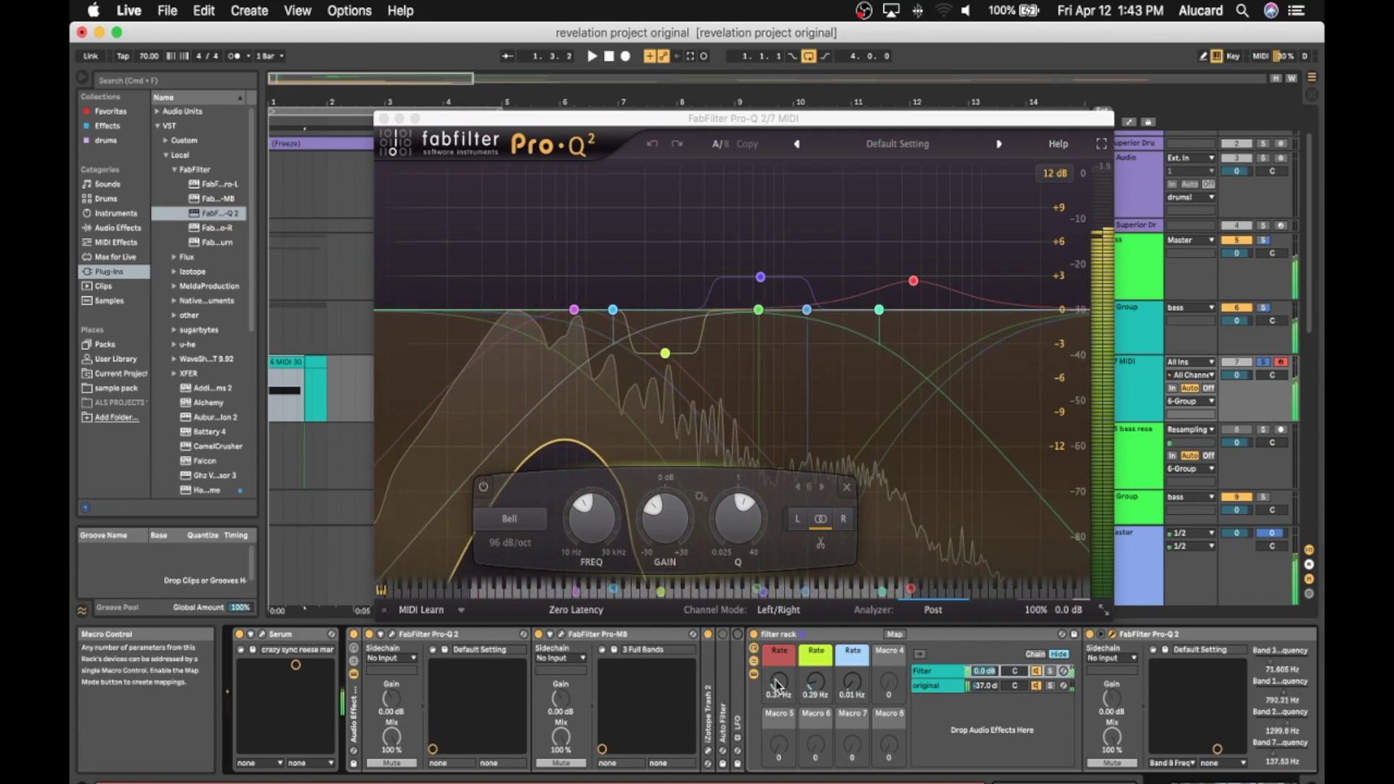
Collapse the filter rack's Pro-Q 2 and turn on the FabFilter Pro-L after the rack
scroll(711, 656, "right", 15)
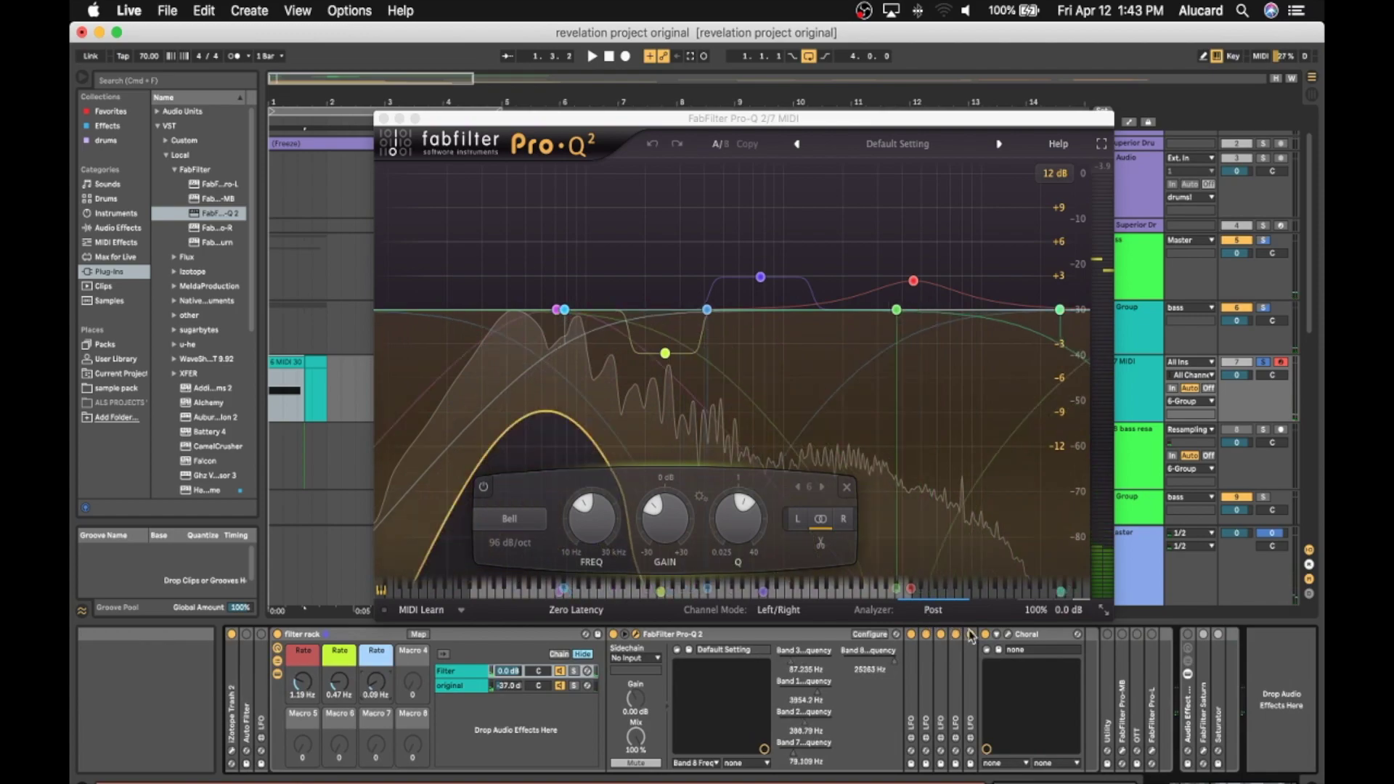
double_click(707, 640)
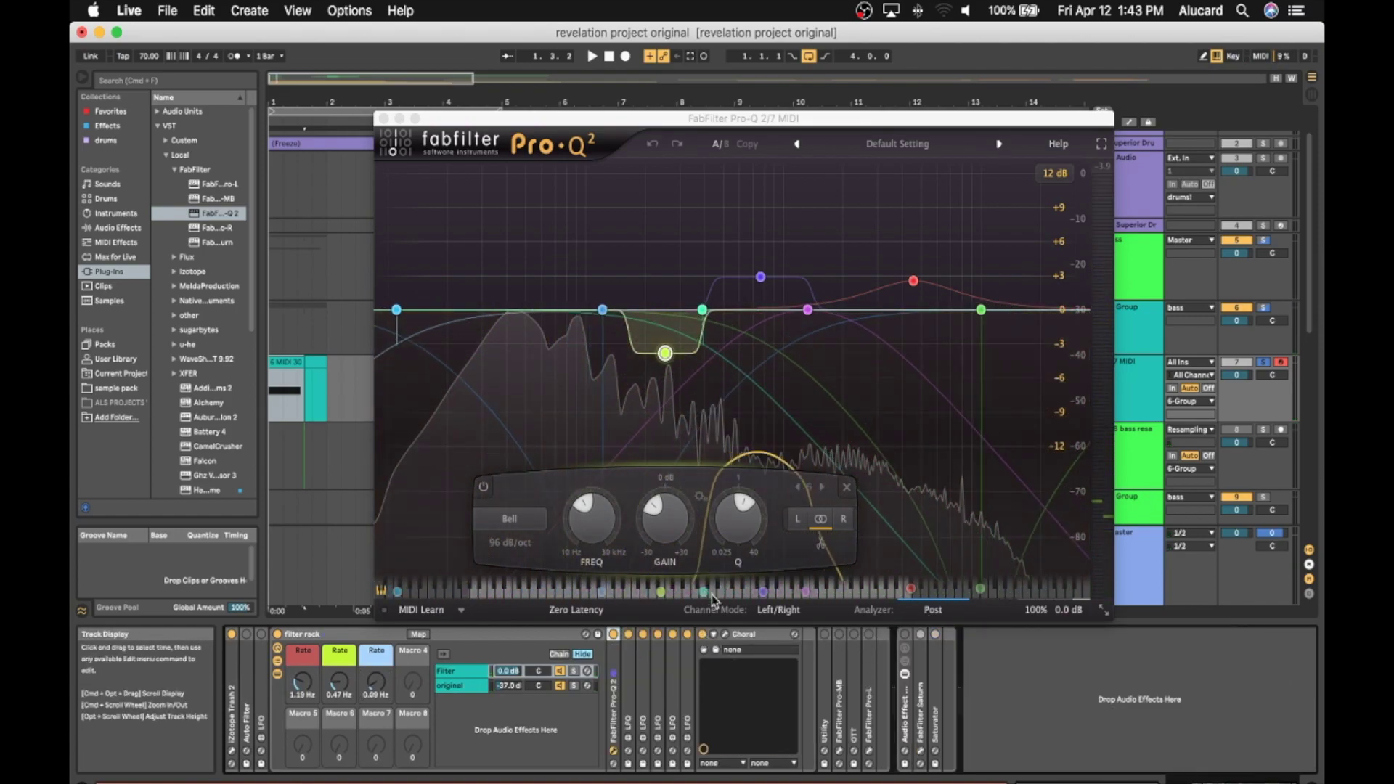
left_click(868, 635)
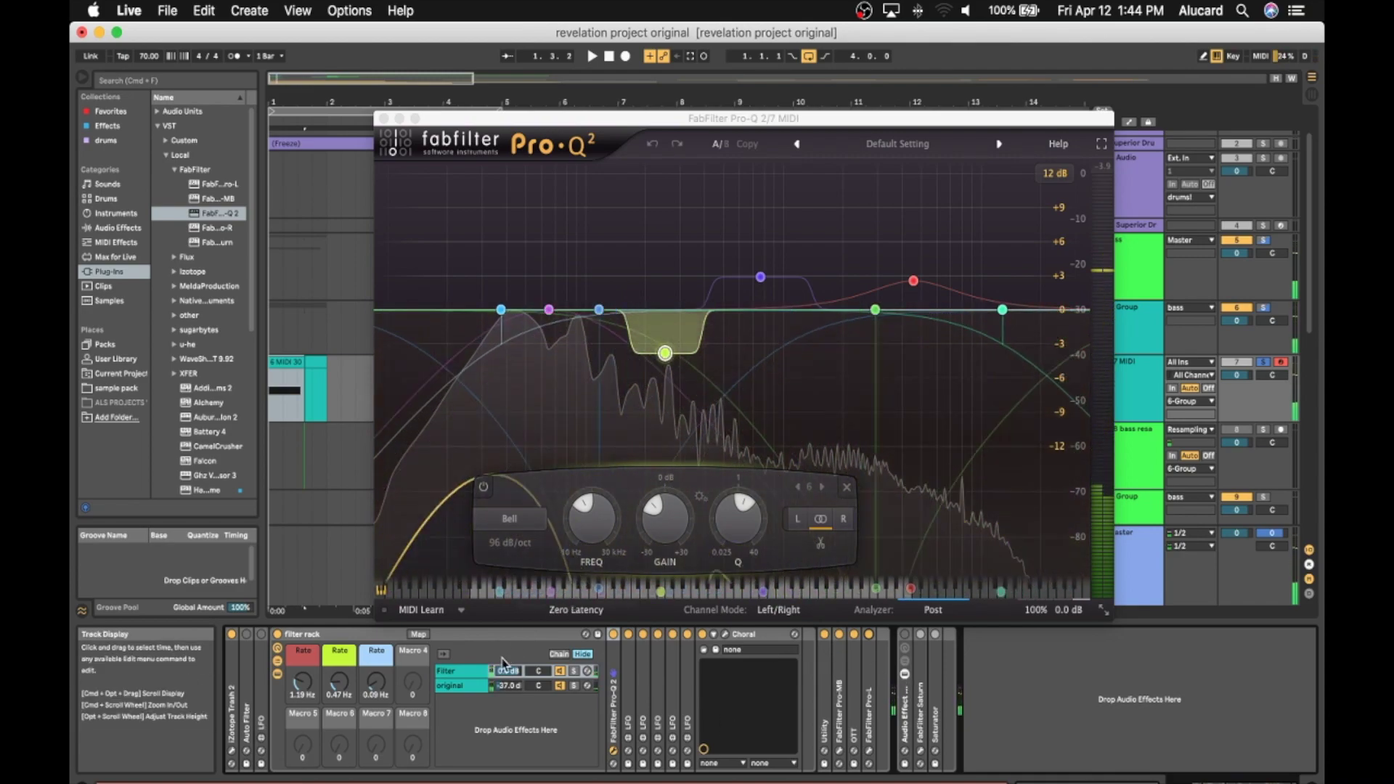
Compare the devices in the filter rack's original and Filter chains, and select the Choral device
left_click(464, 686)
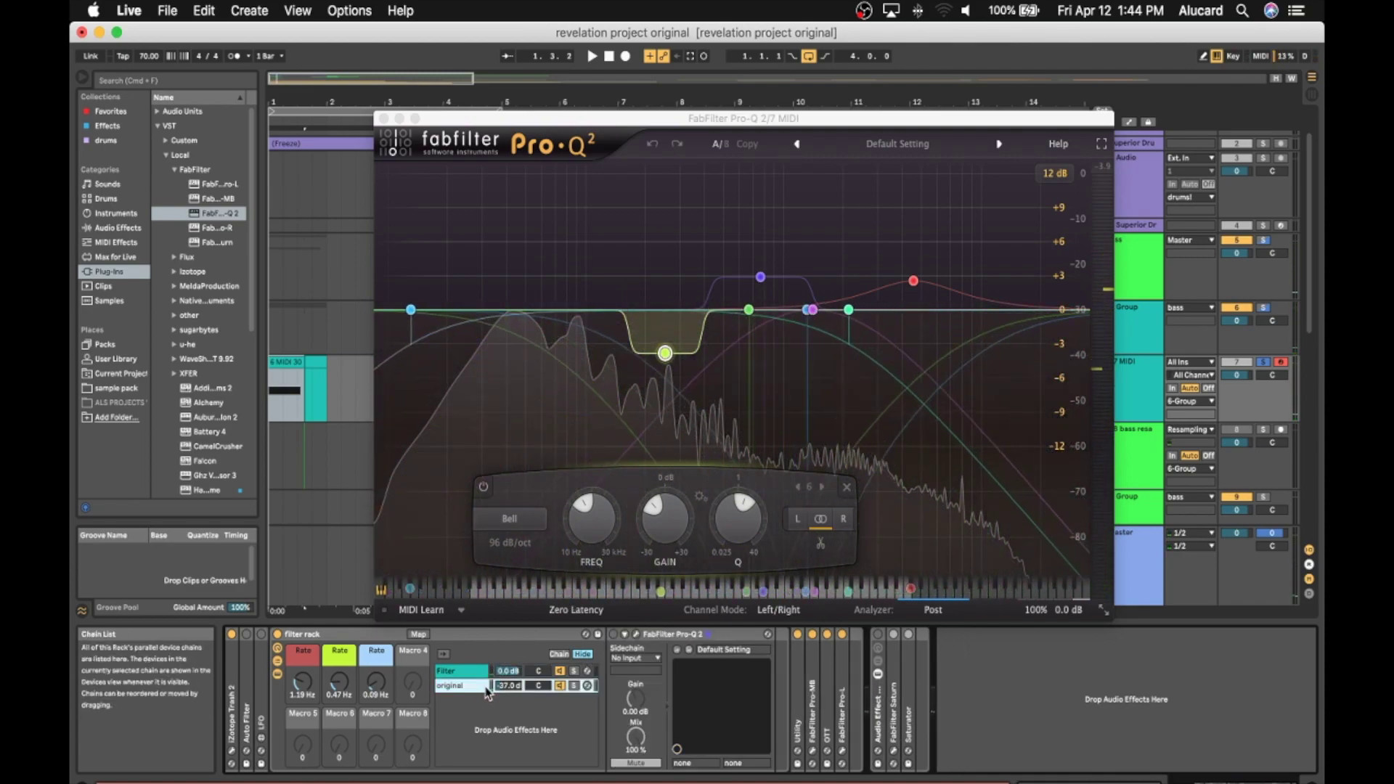
left_click(450, 671)
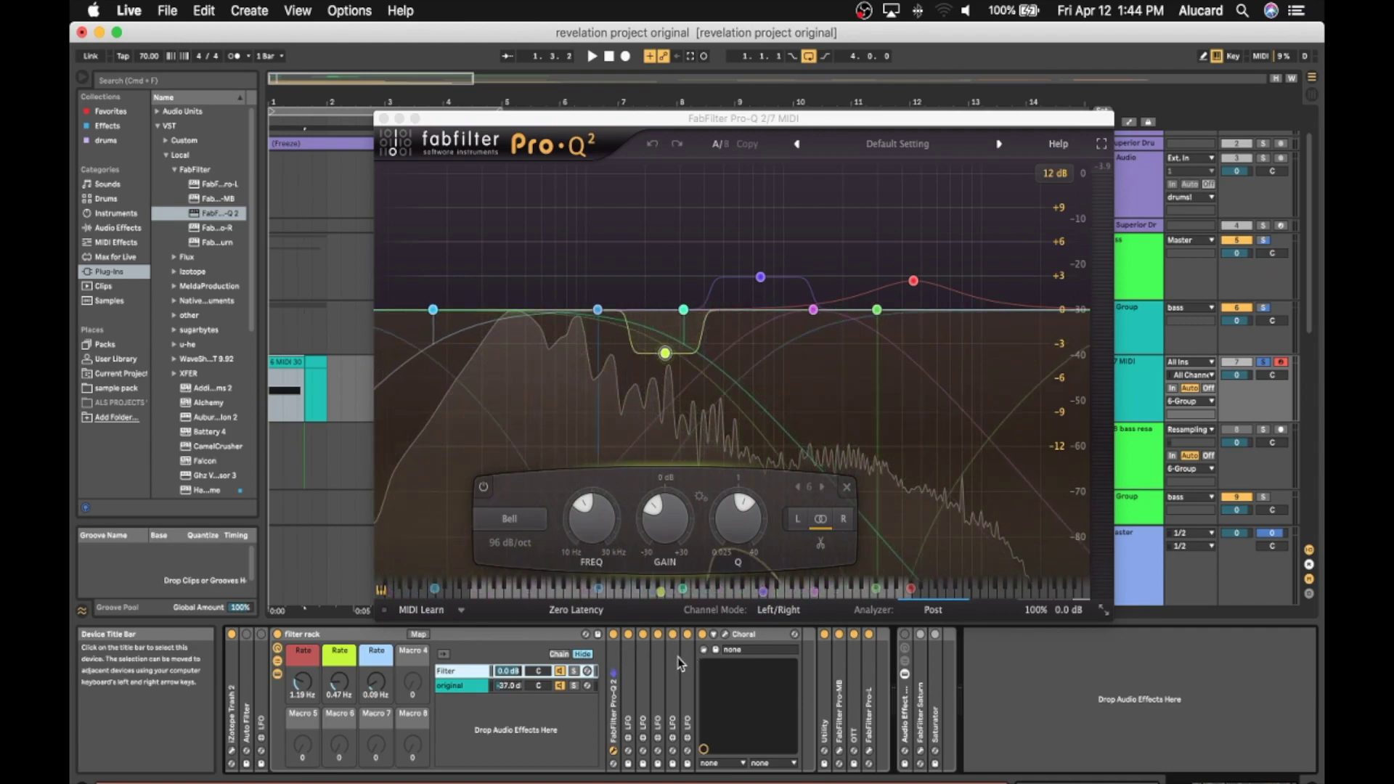
left_click(773, 656)
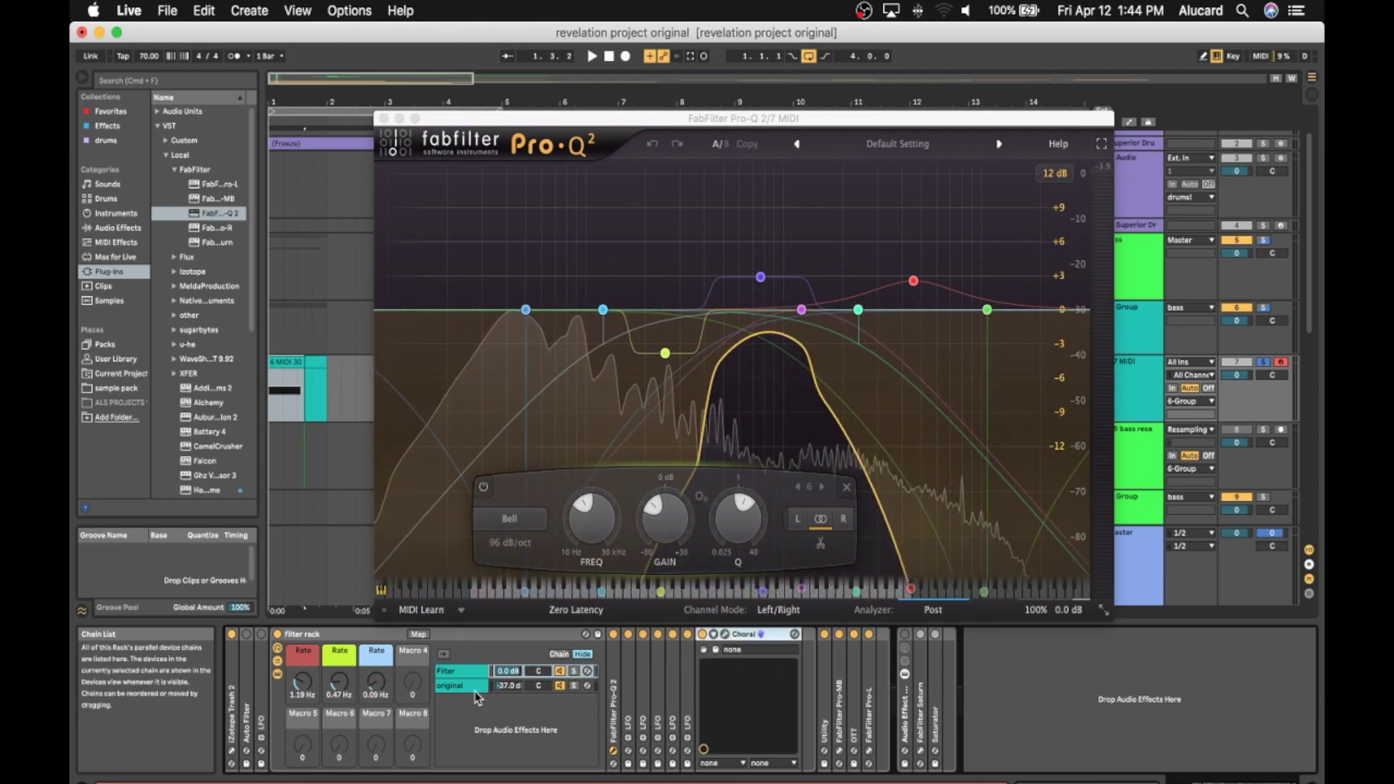
Collapse the filter rack and briefly expand the Utility after it to examine its width and Bass Mono settings
double_click(341, 634)
scroll(320, 650, "left", 2)
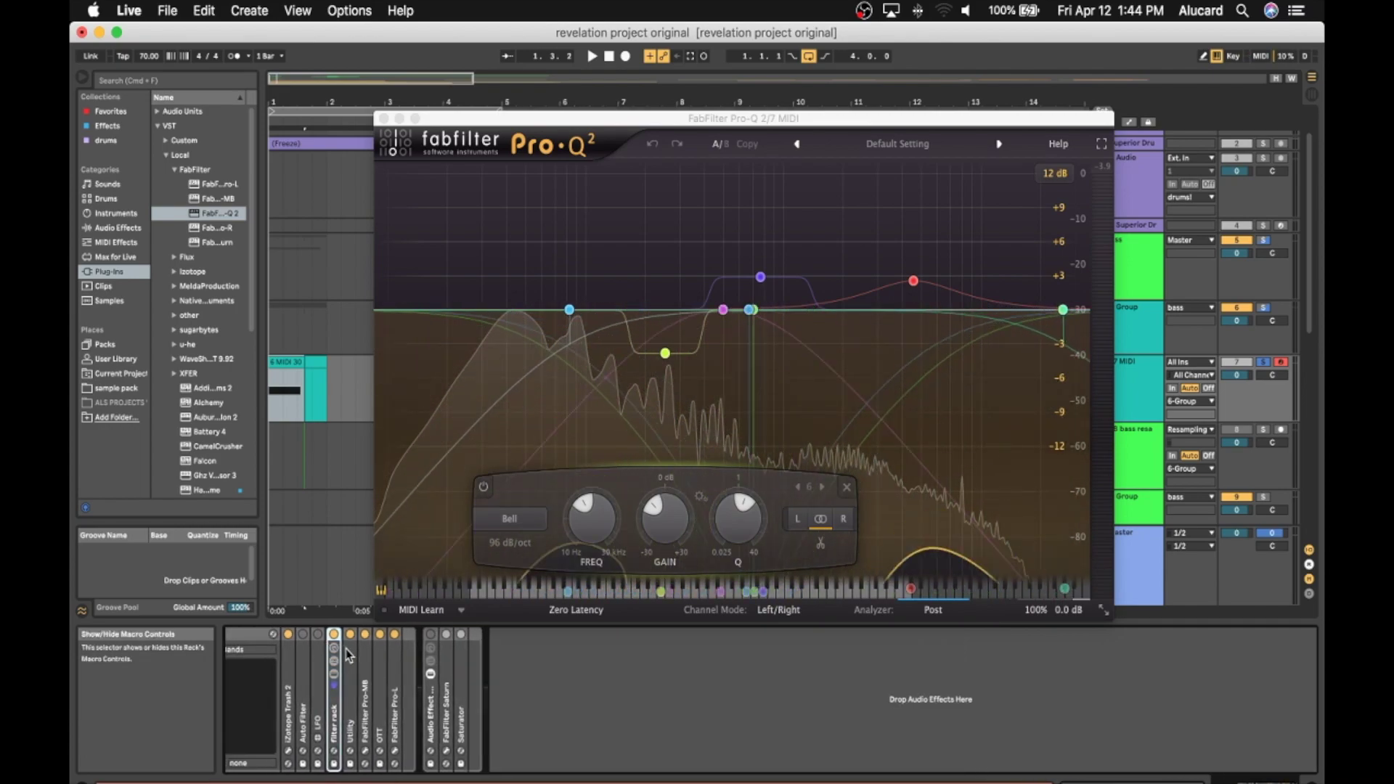
double_click(348, 654)
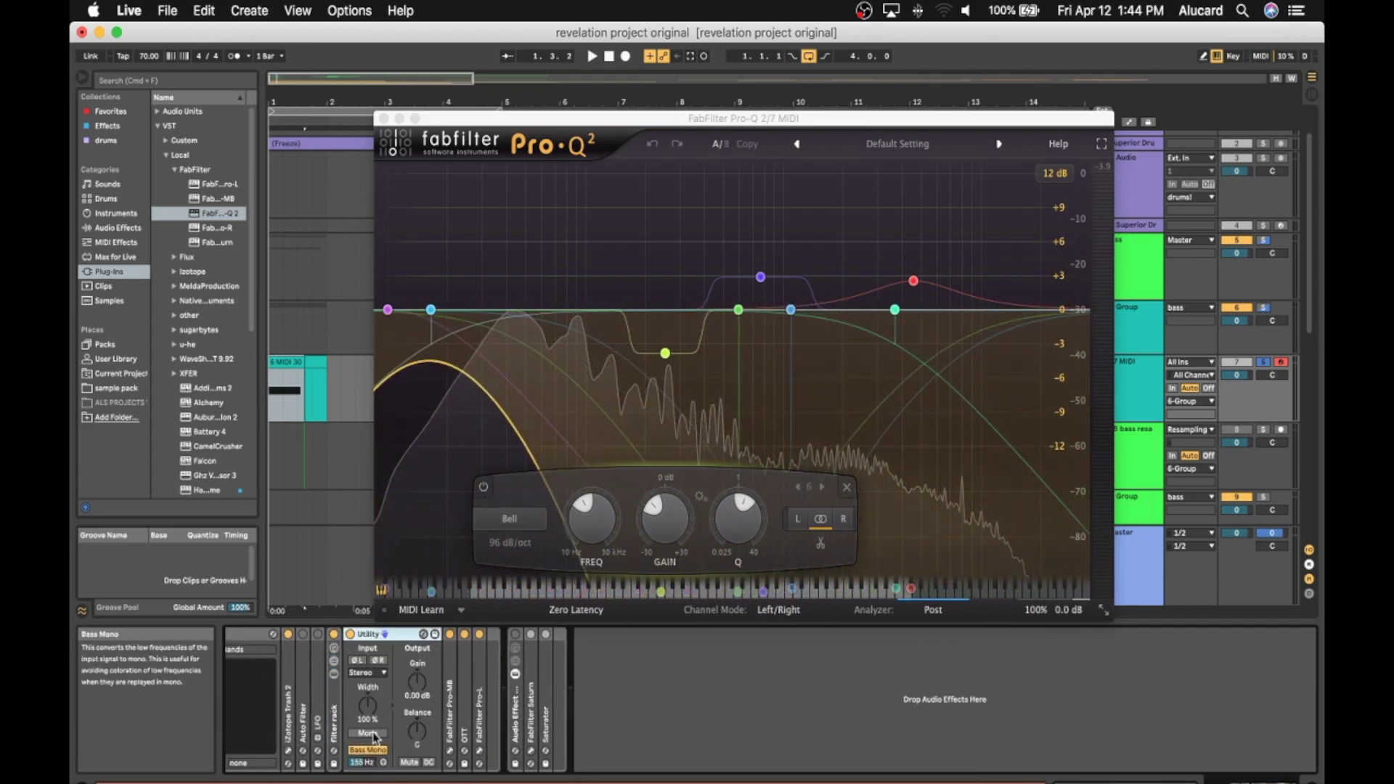
double_click(369, 636)
Examine the Pro-MB and OTT devices after Utility, leaving both expanded, and undo the last change
double_click(367, 637)
left_click(384, 635)
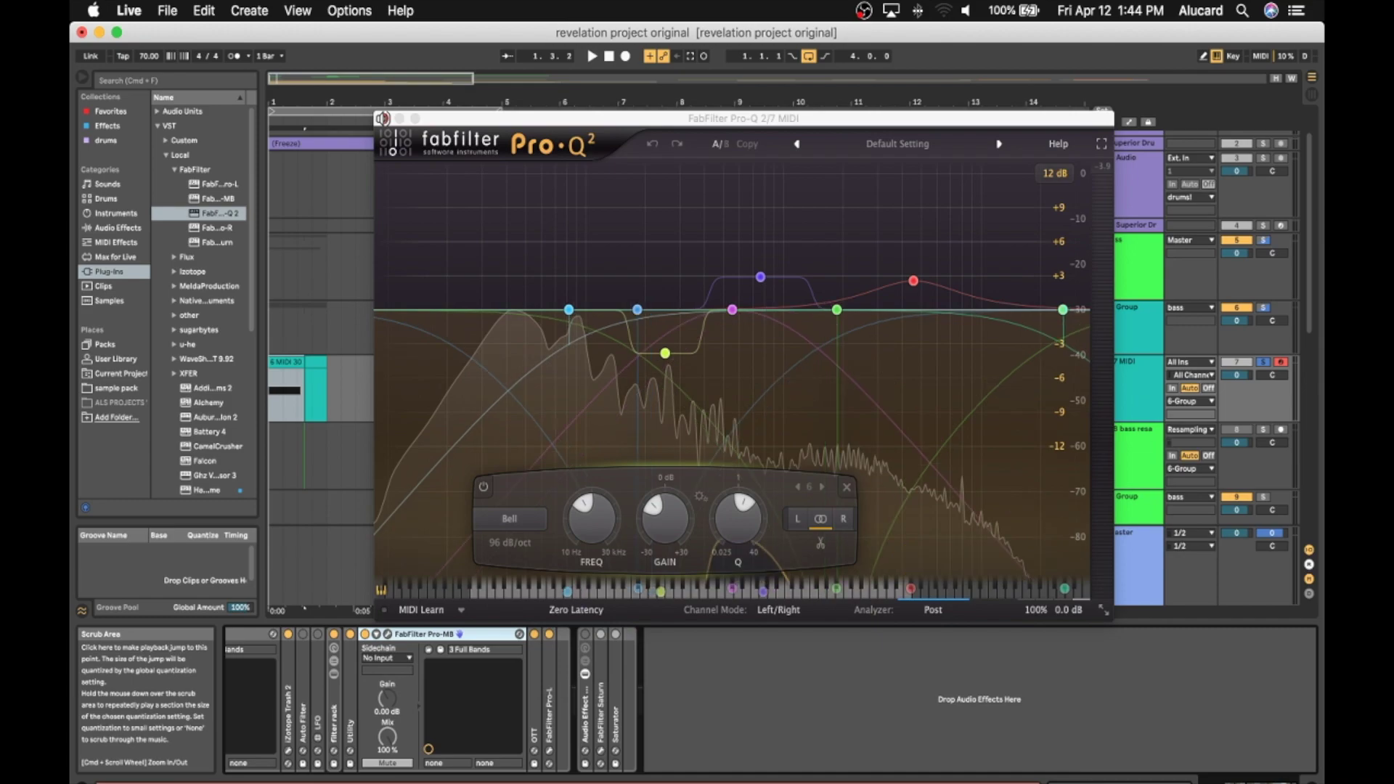
left_click(552, 700)
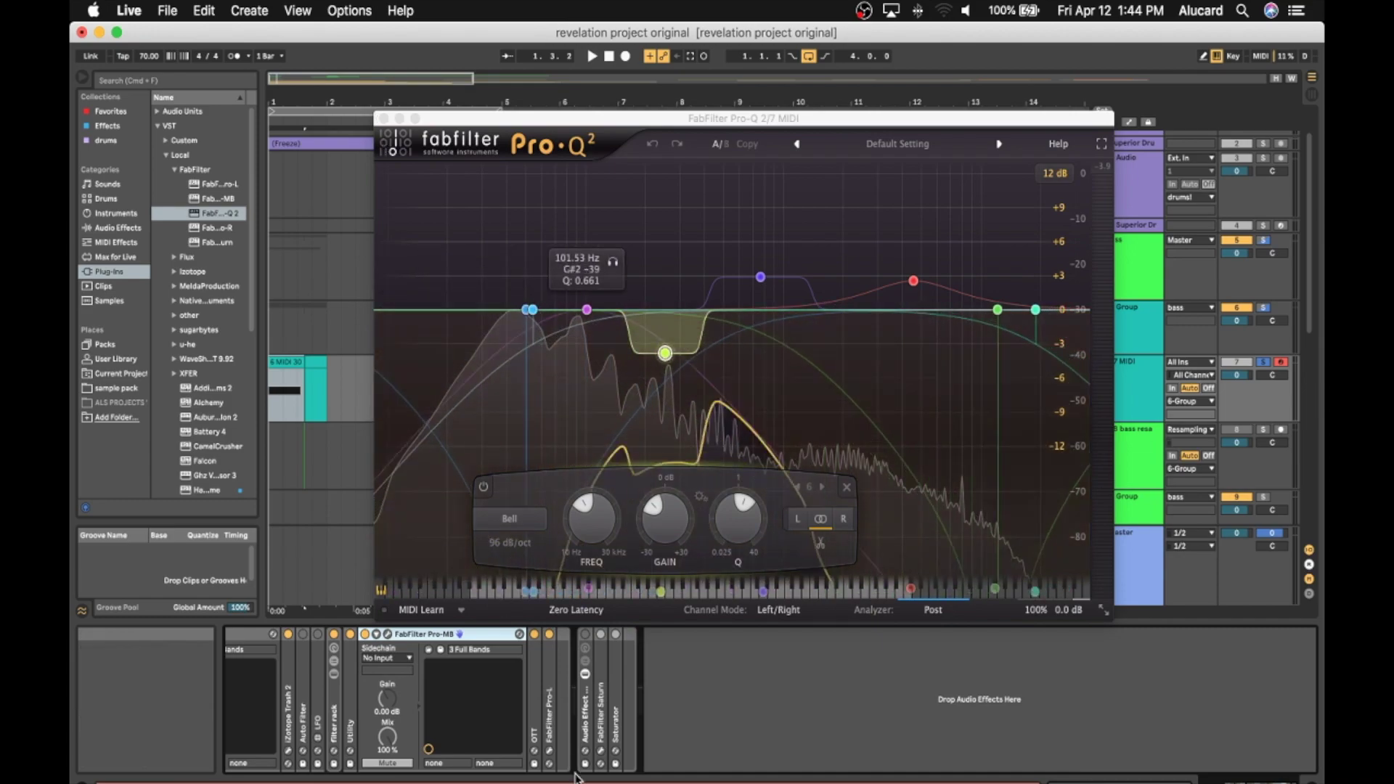
double_click(535, 697)
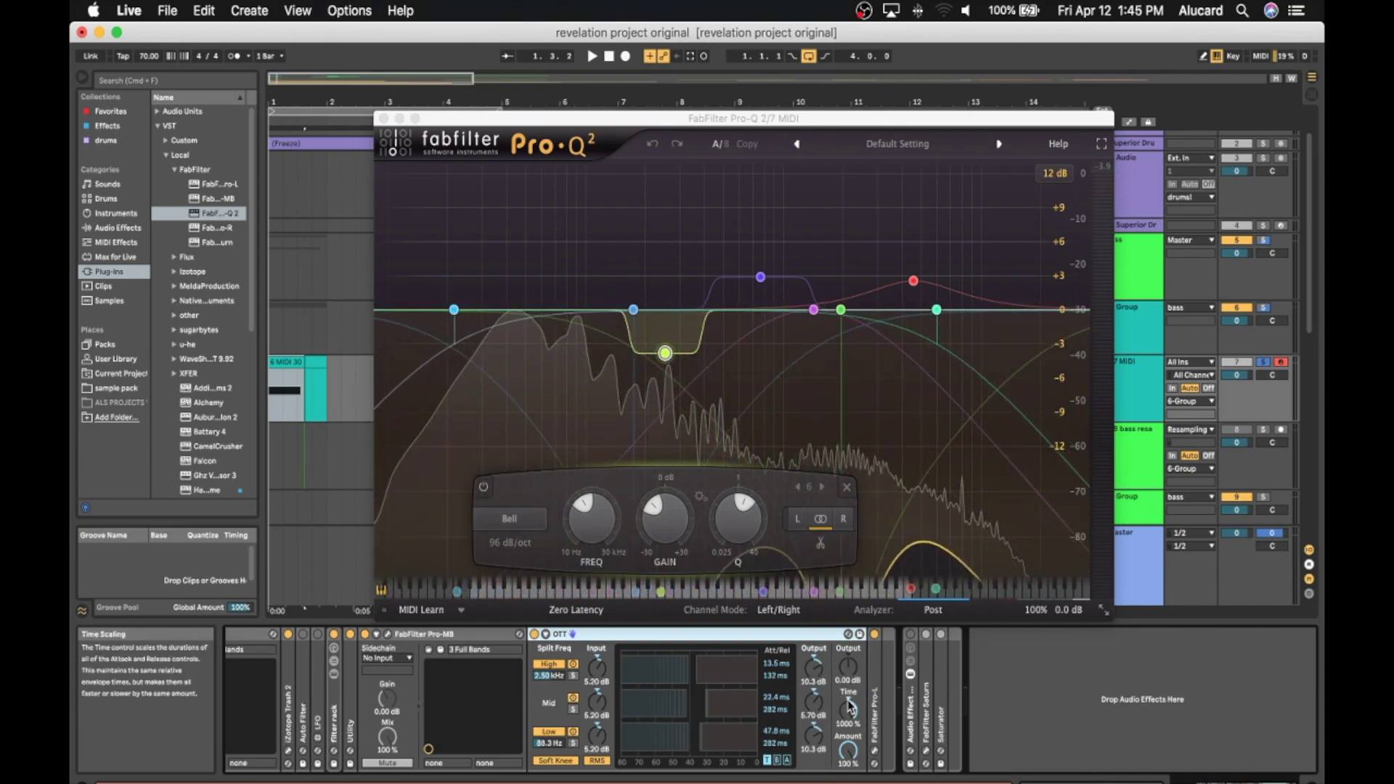
key("super+z")
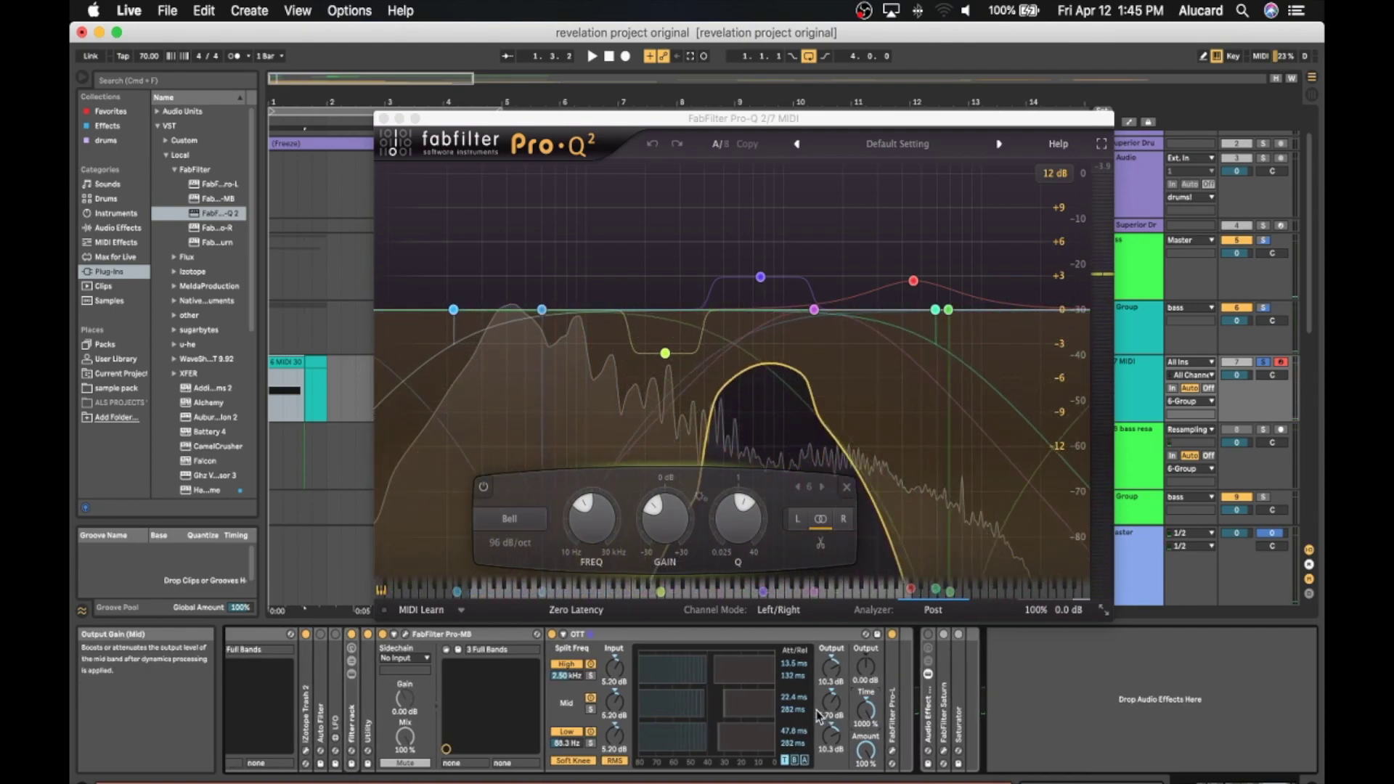
Expand and open FabFilter Pro-L, show its advanced settings, and set the limiting style to Punchy
double_click(871, 697)
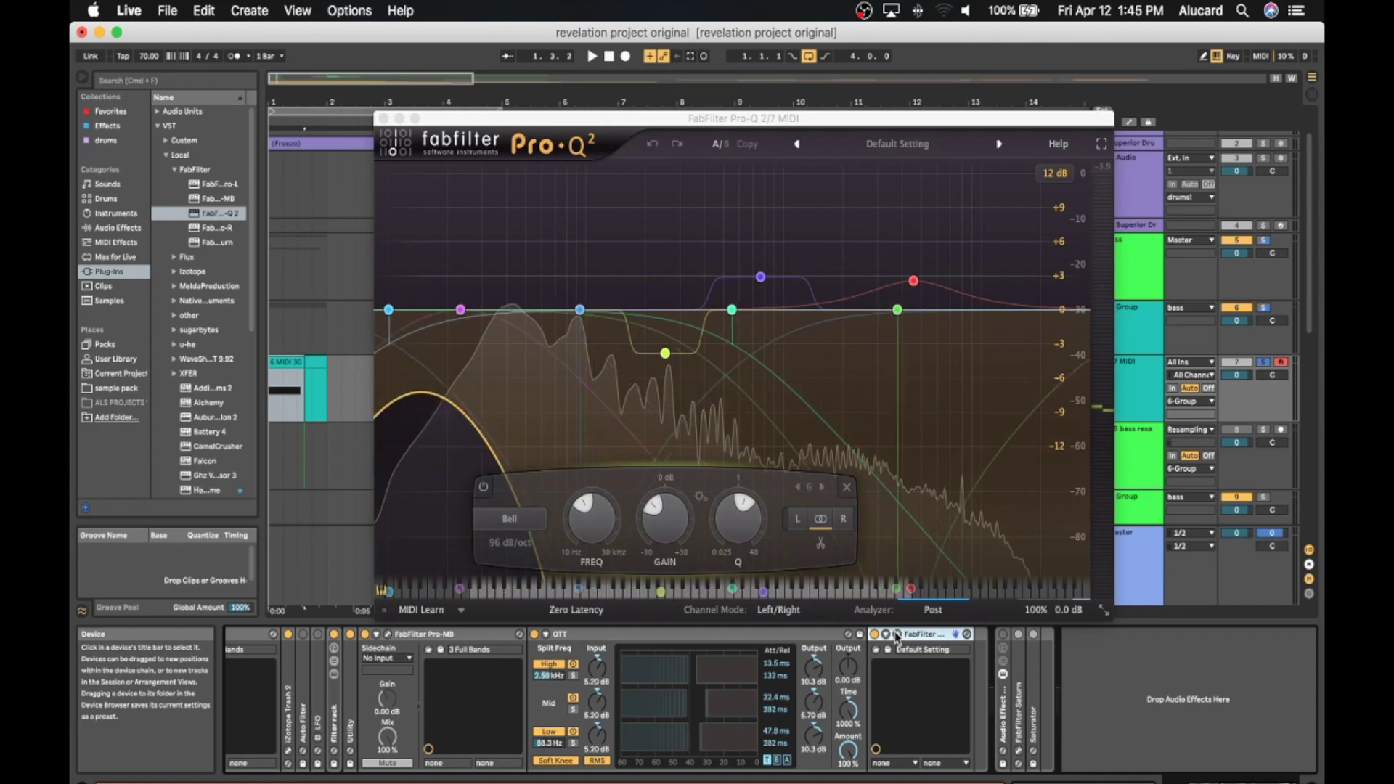
left_click(897, 634)
mouse_move(408, 390)
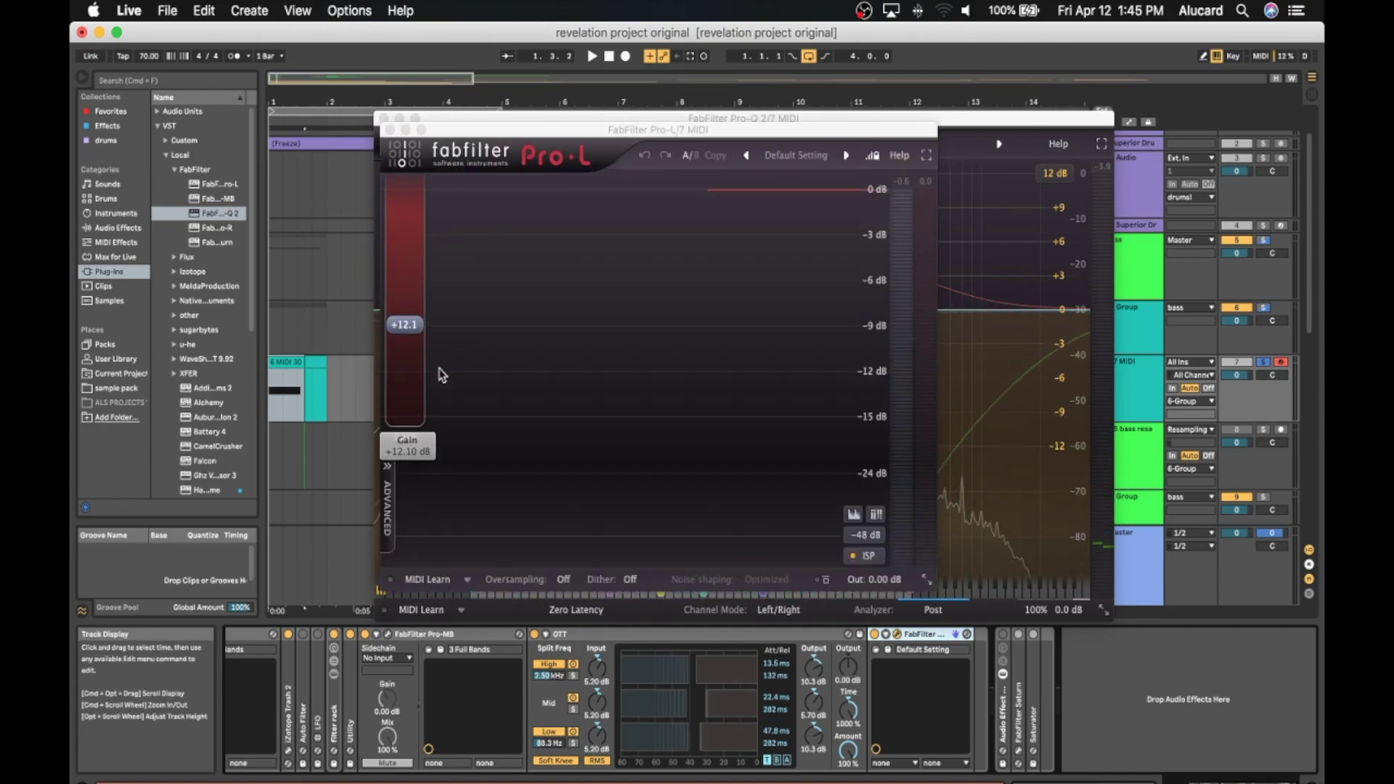
left_click(396, 496)
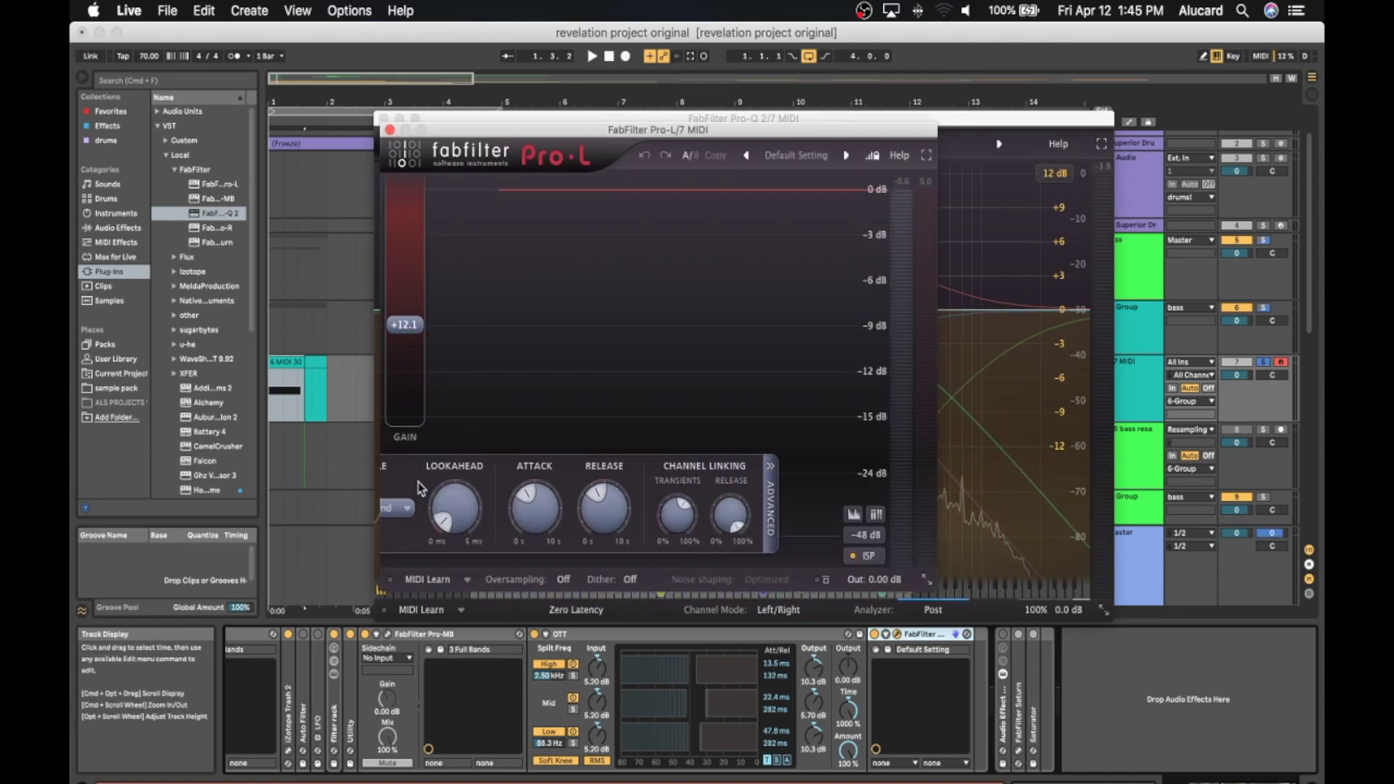
left_click(417, 511)
left_click(430, 549)
Raise Pro-L's Attack to its maximum, lower its Release to its minimum, and close the Pro-L and Pro-Q 2 windows
left_click_drag(588, 510, 624, 426)
left_click_drag(657, 509, 658, 552)
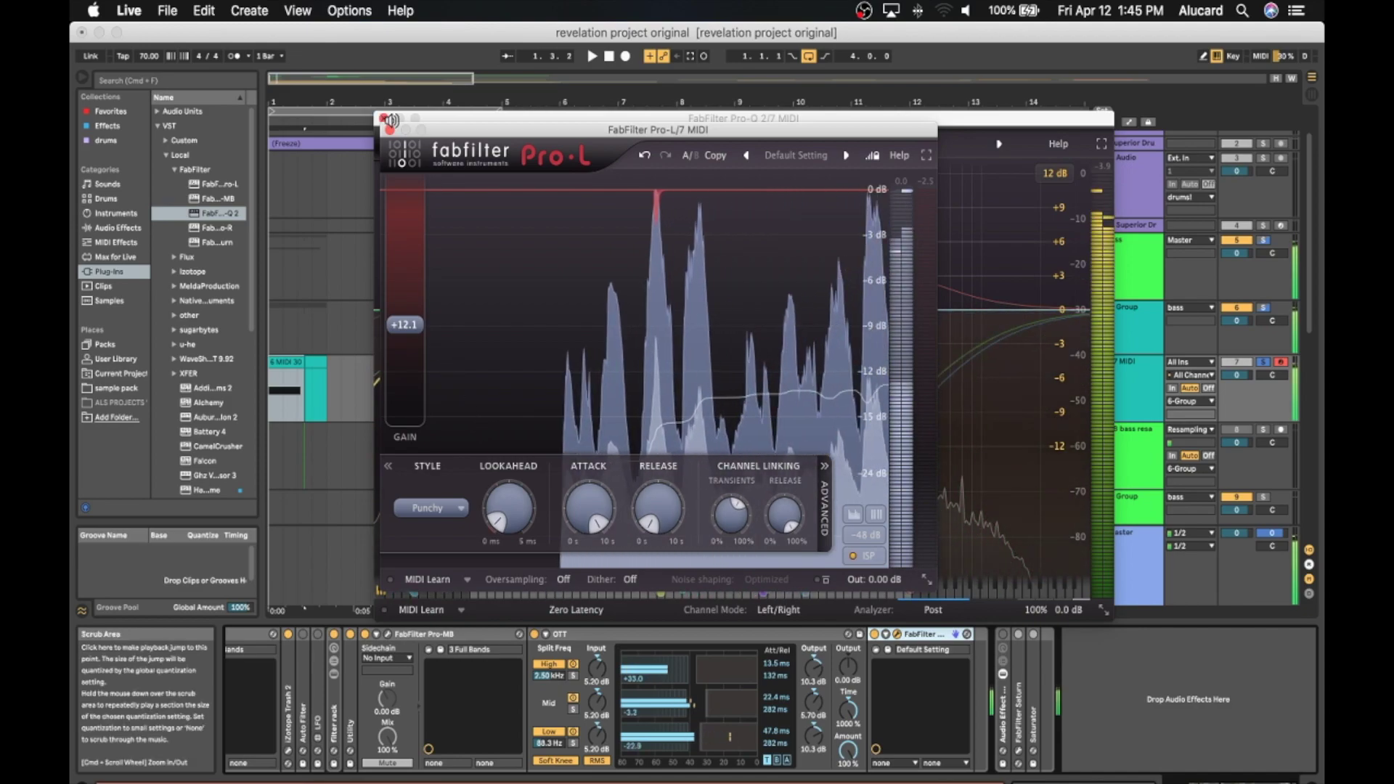
left_click(390, 130)
left_click(382, 119)
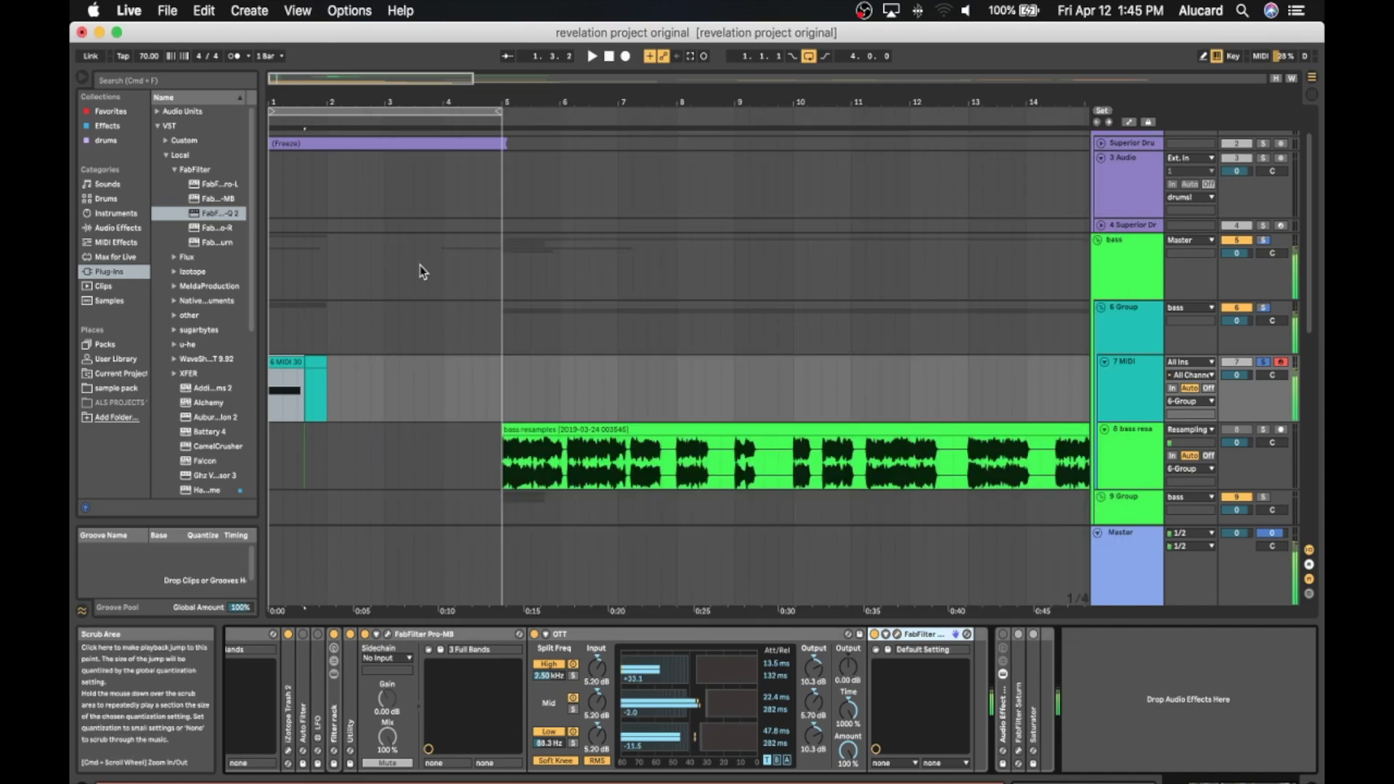
Expand the Auto Filter and turn it and its LFO device back on
scroll(317, 717, "left", 5)
scroll(317, 717, "left", 3)
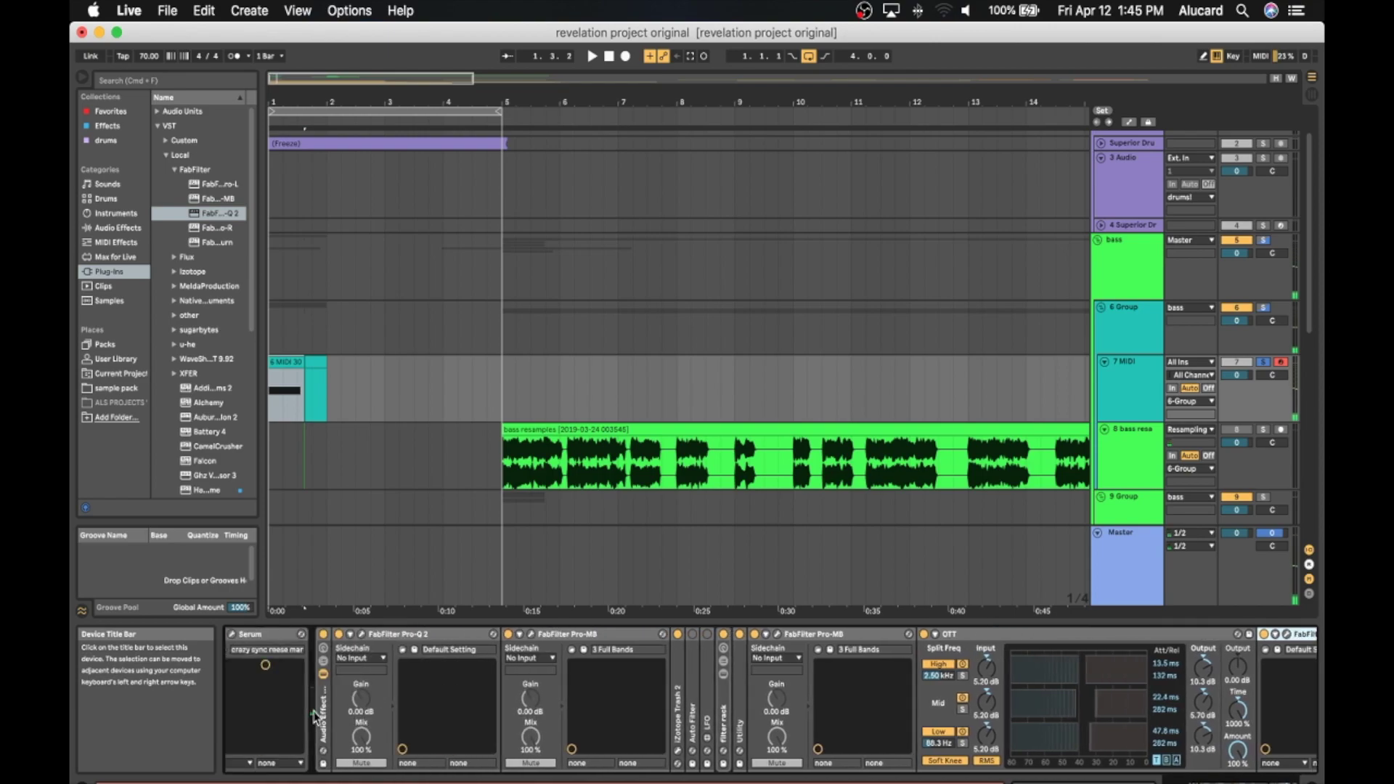
scroll(316, 717, "right", 2)
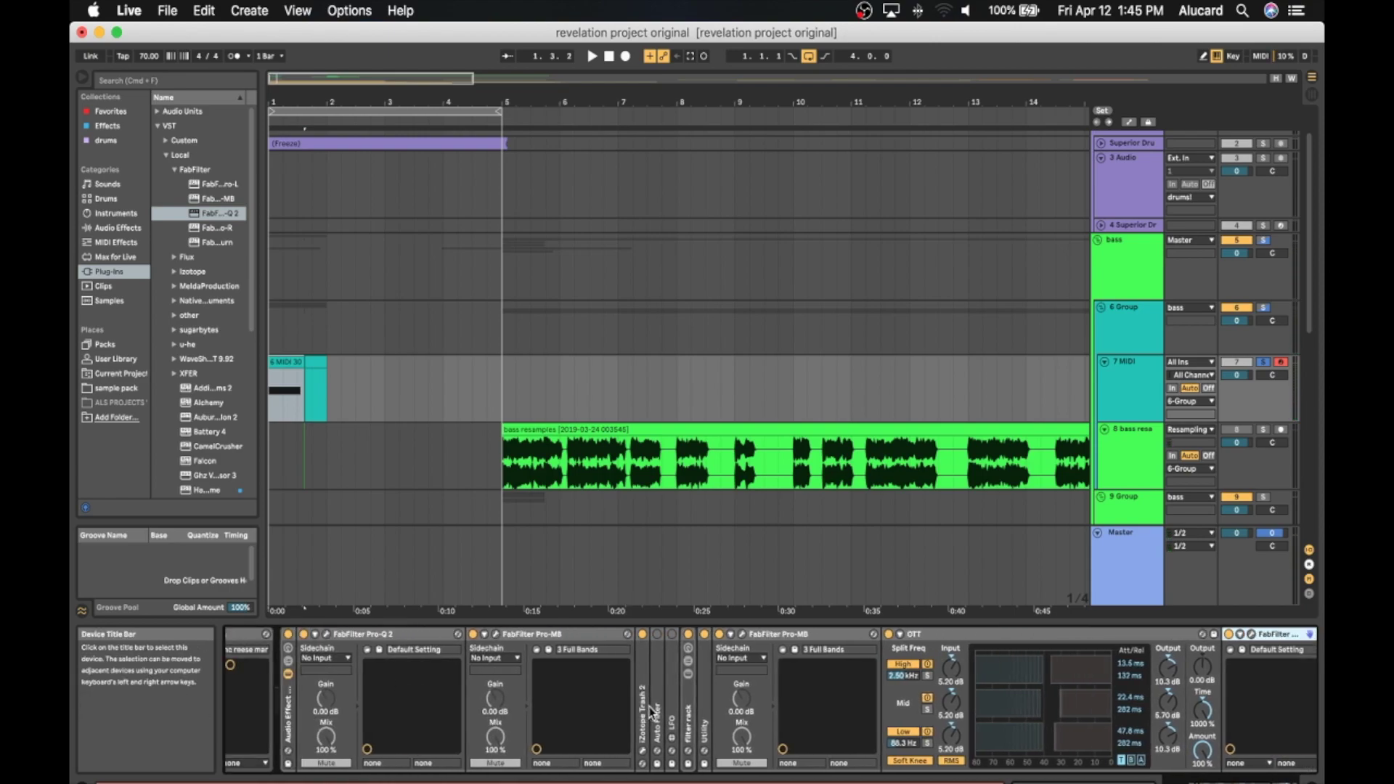
double_click(661, 690)
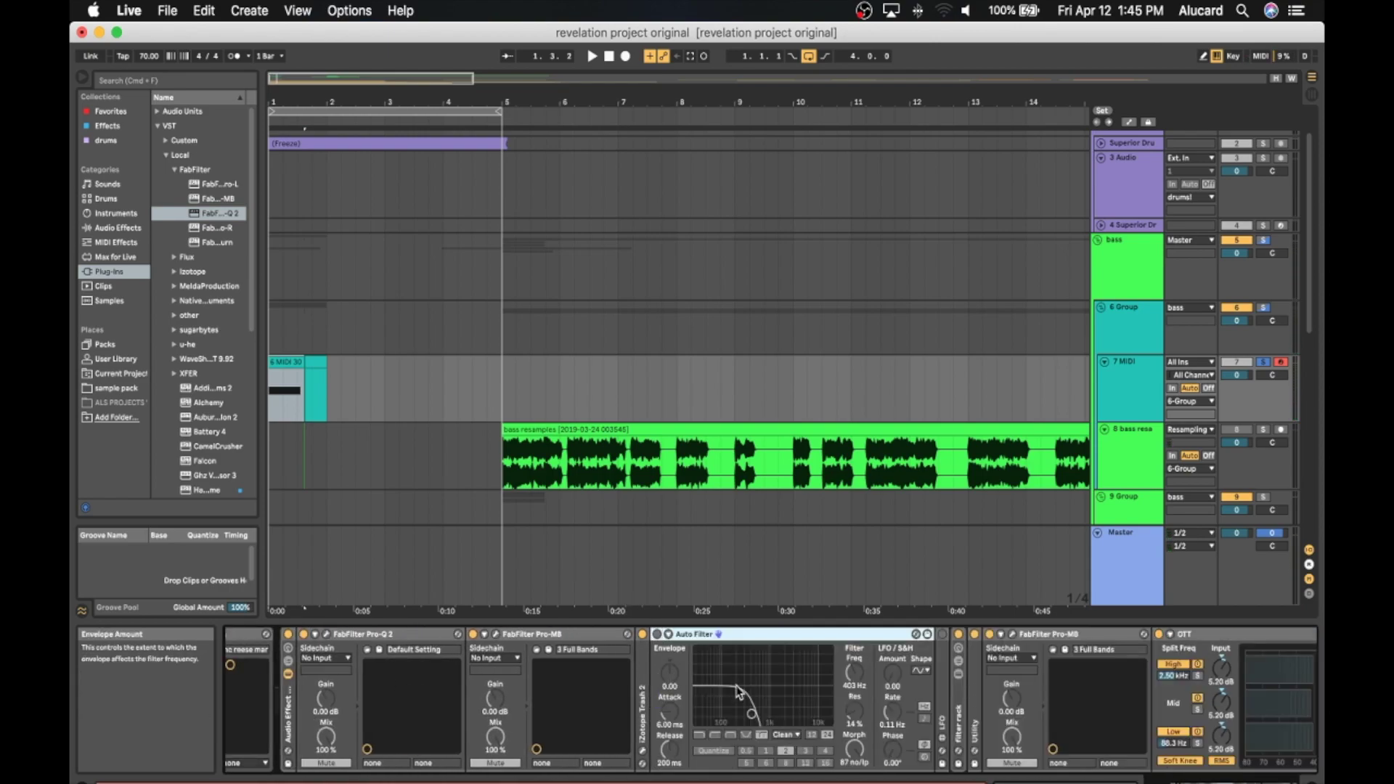
left_click(942, 635)
Expand the filter rack and examine its first LFO, which modulates Pro-Q 2's Band 3 frequency
double_click(958, 711)
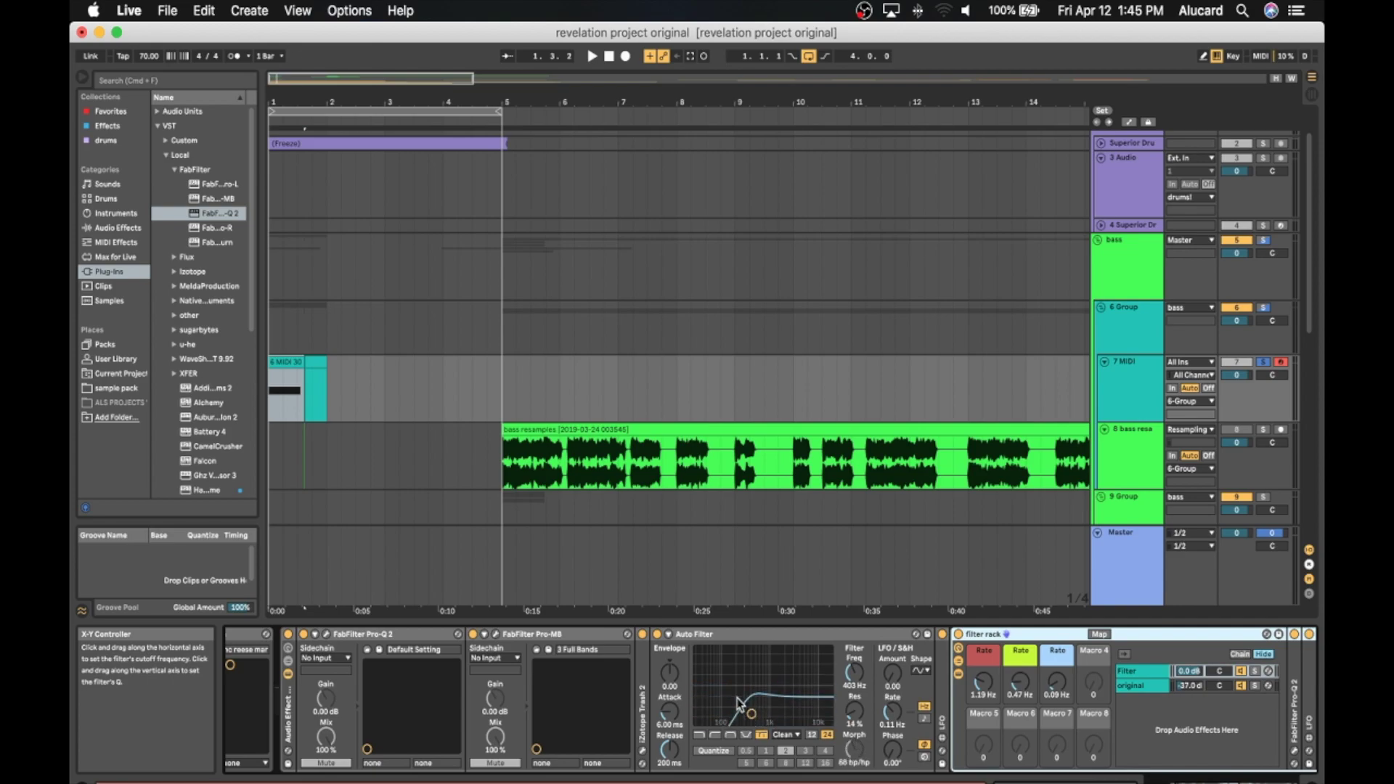
scroll(829, 688, "right", 1)
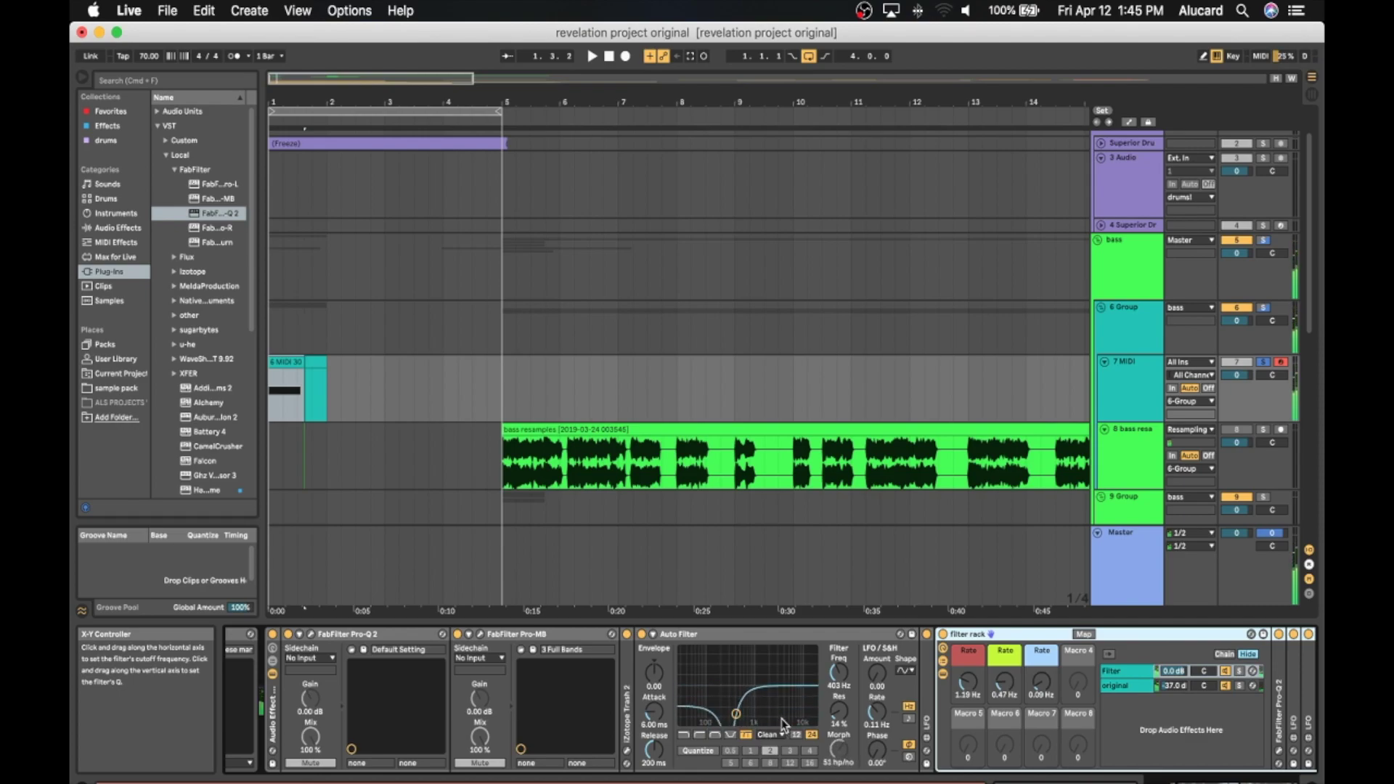
scroll(783, 722, "right", 3)
scroll(781, 719, "right", 5)
double_click(755, 700)
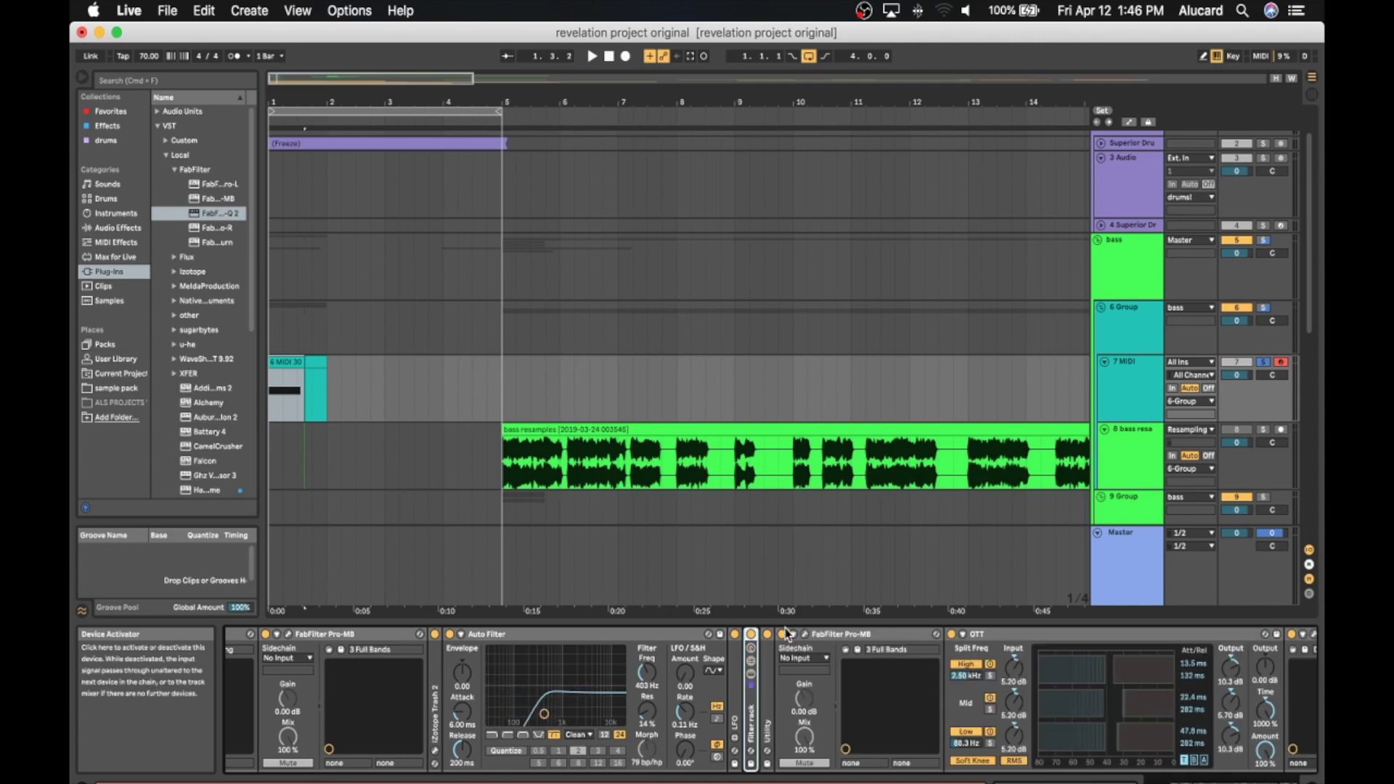
double_click(754, 700)
scroll(784, 697, "right", 8)
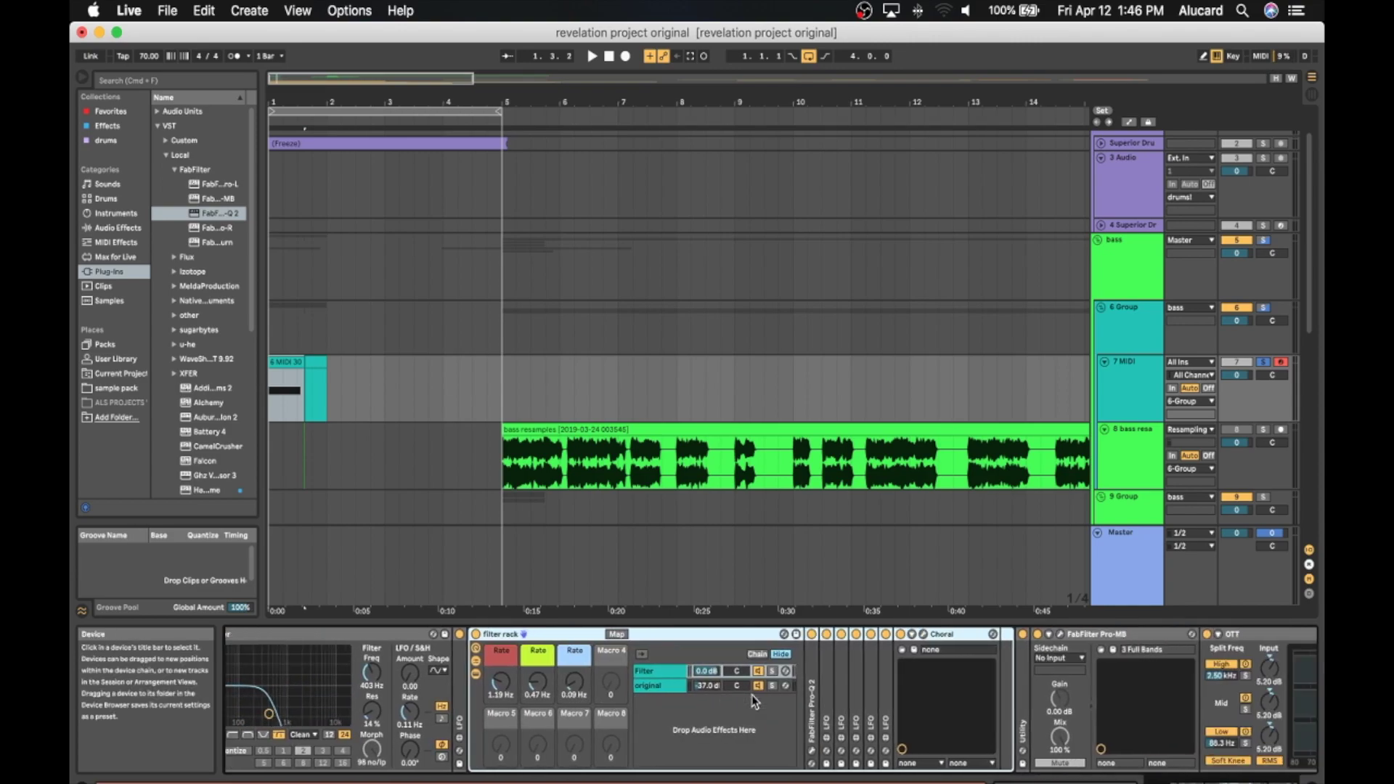
double_click(783, 691)
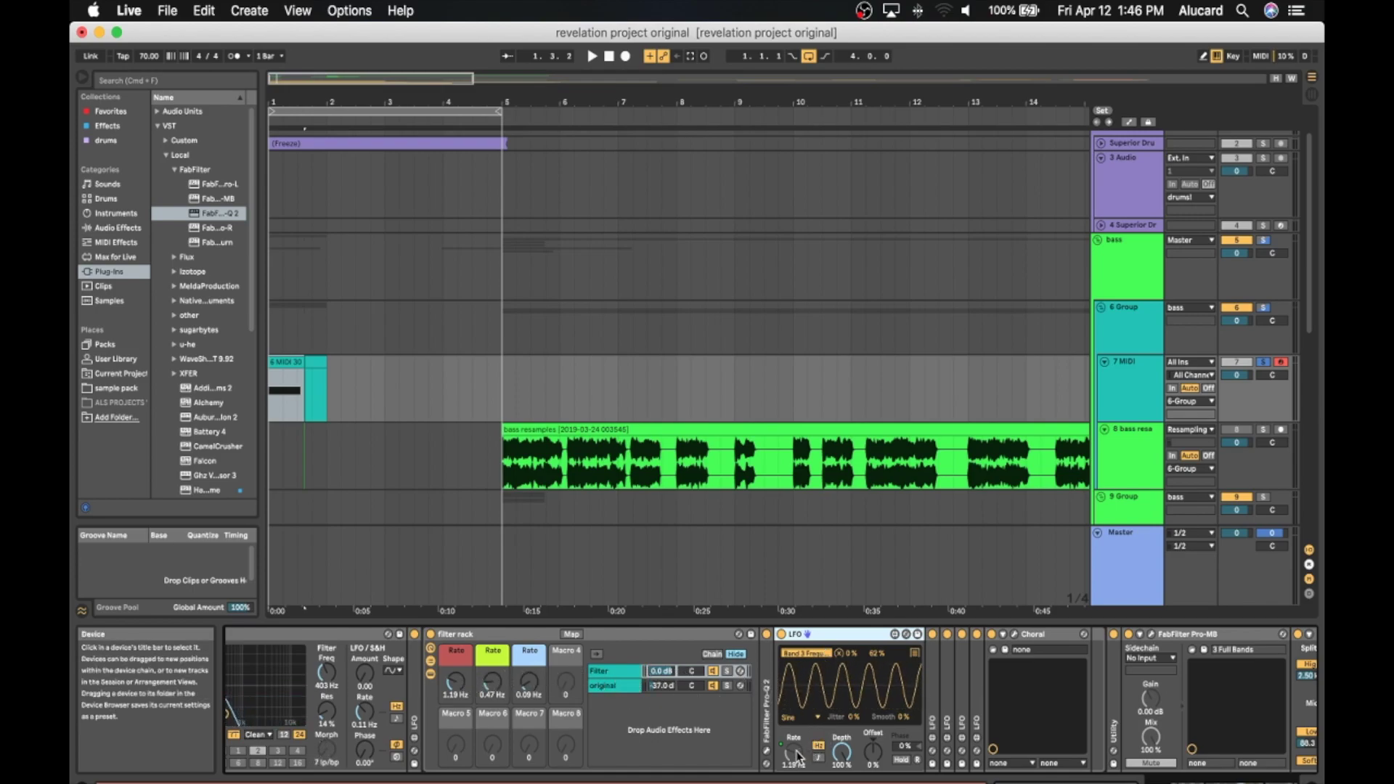
scroll(456, 664, "right", 3)
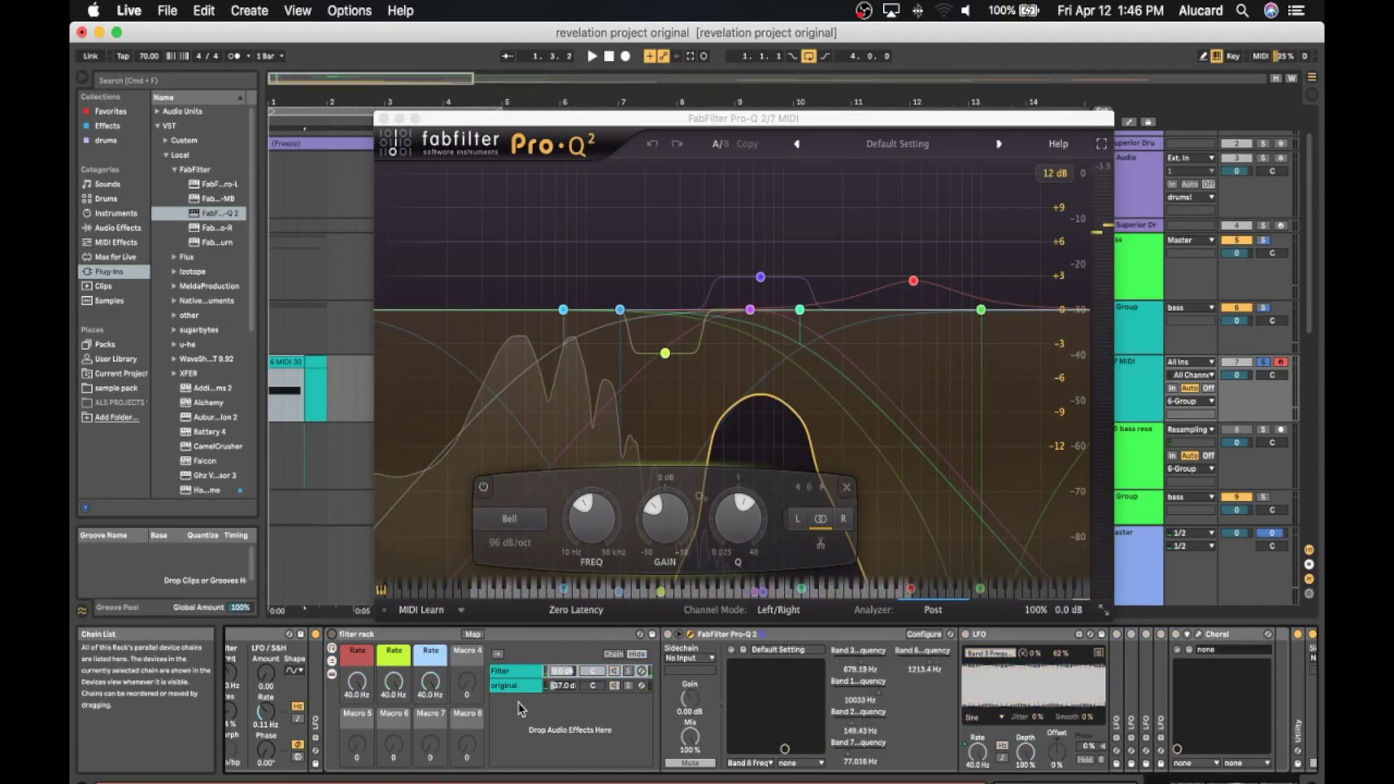
Collapse the filter rack, Pro-MB, OTT and Pro-L in the device chain
left_click(406, 636)
double_click(407, 636)
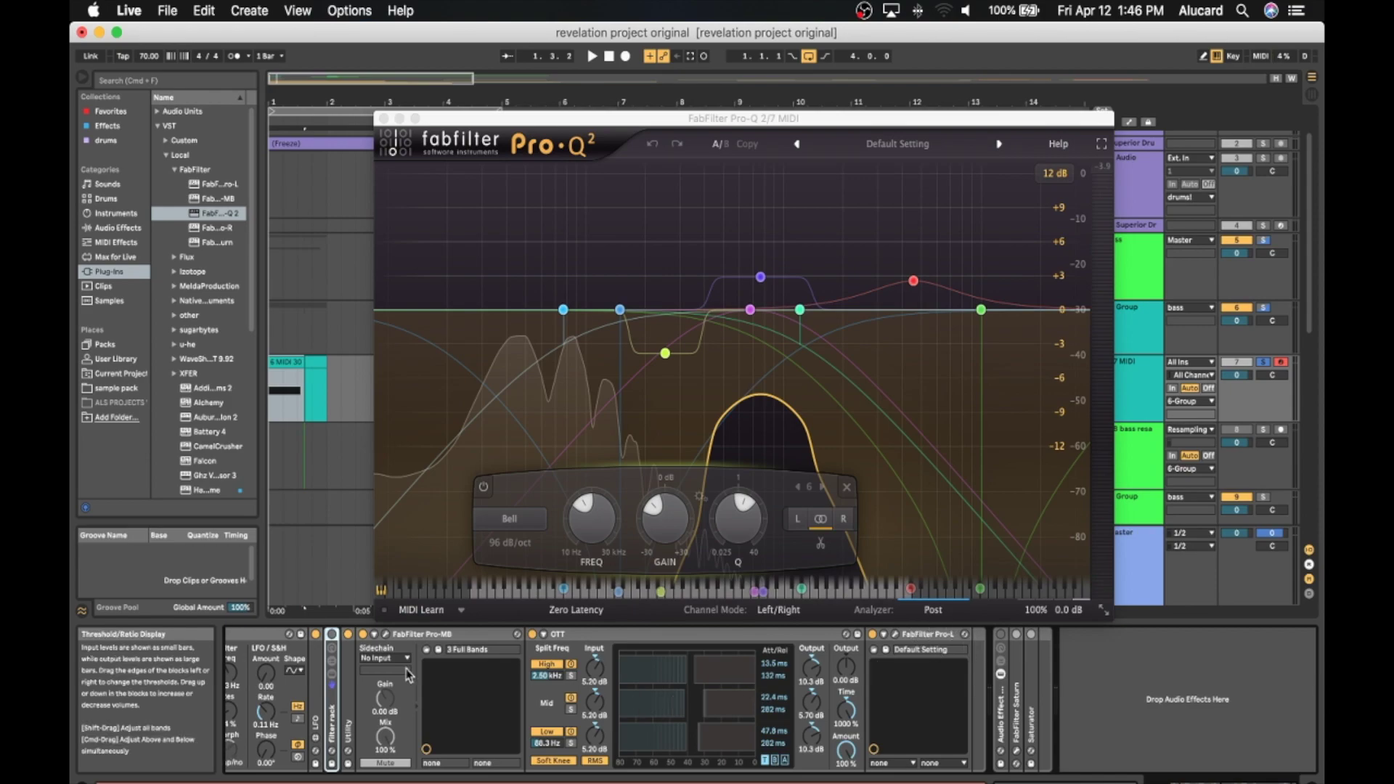
double_click(403, 631)
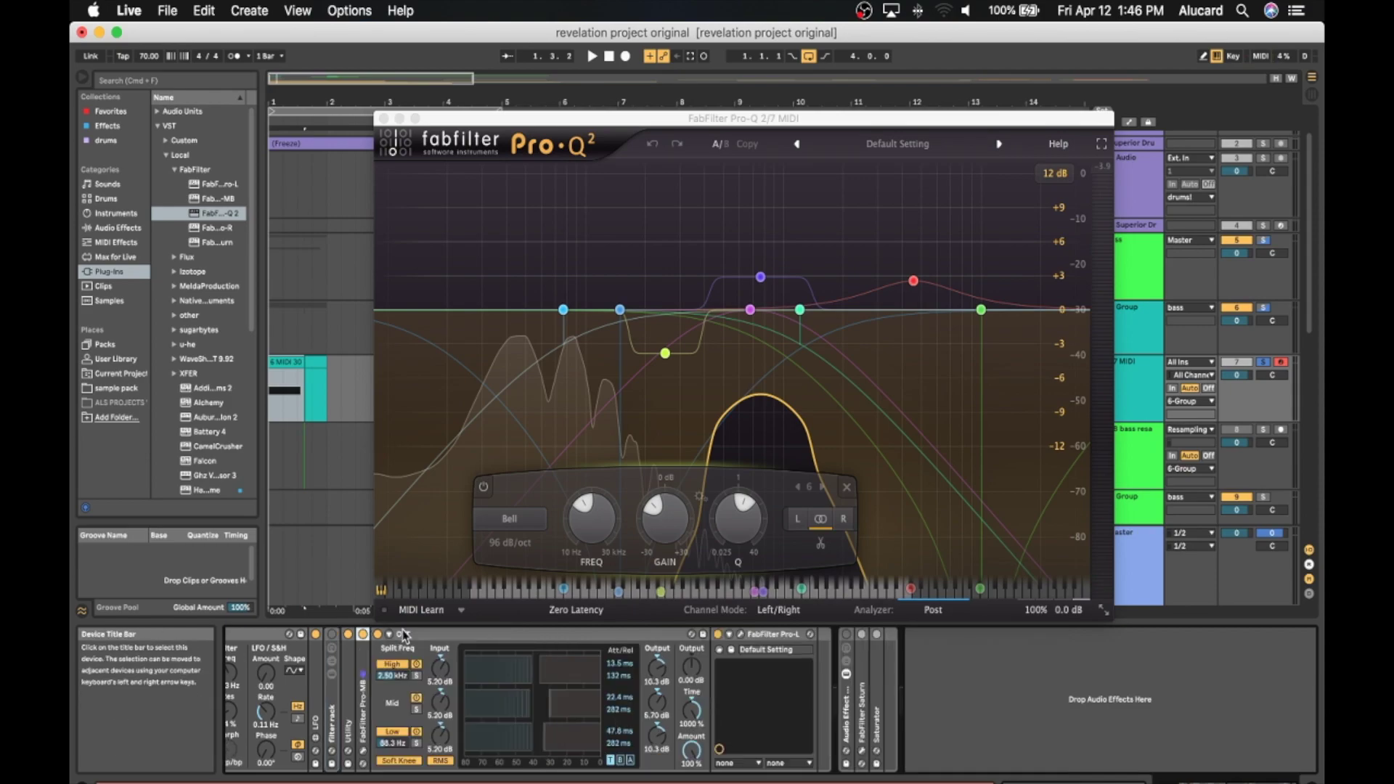
double_click(404, 635)
double_click(430, 635)
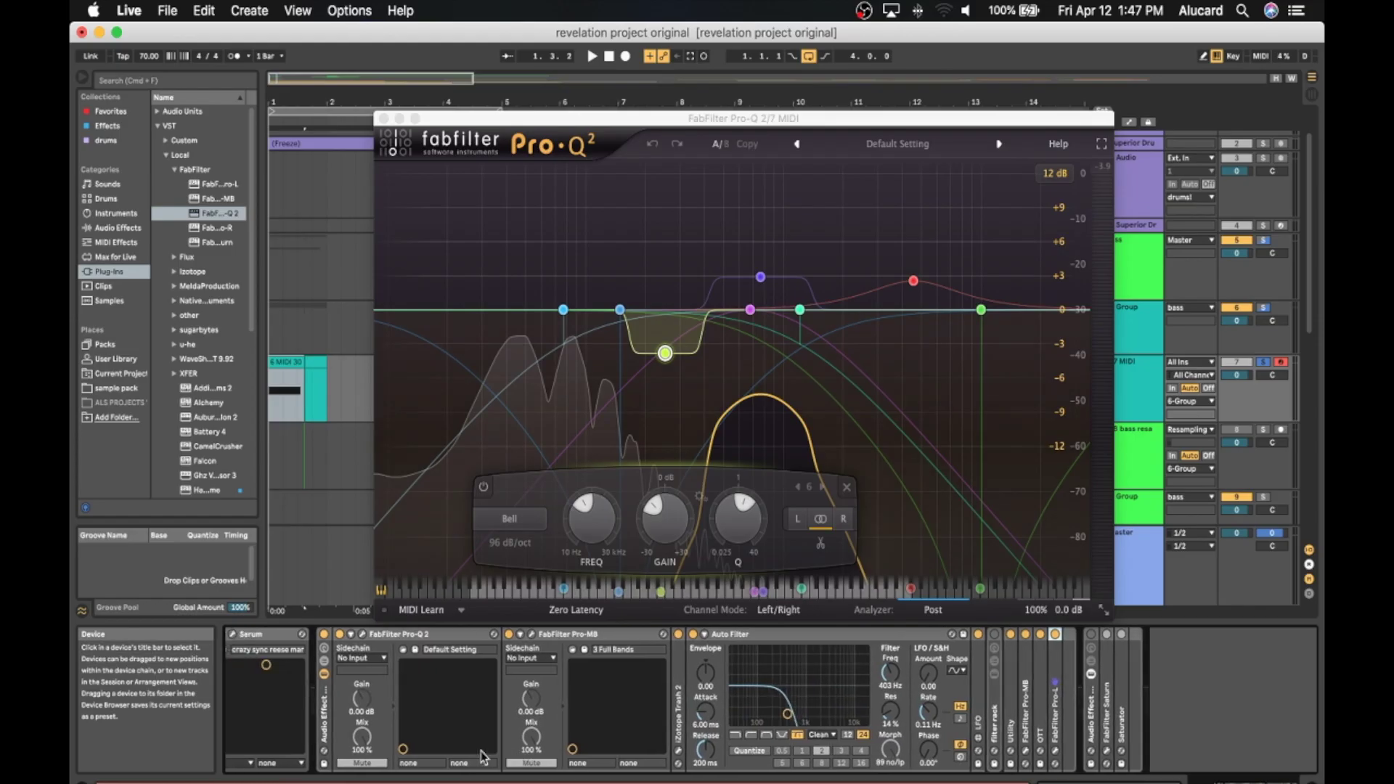
Close the Pro-Q 2 window and select the bass resamples audio clip on track 8
scroll(483, 755, "left", 2)
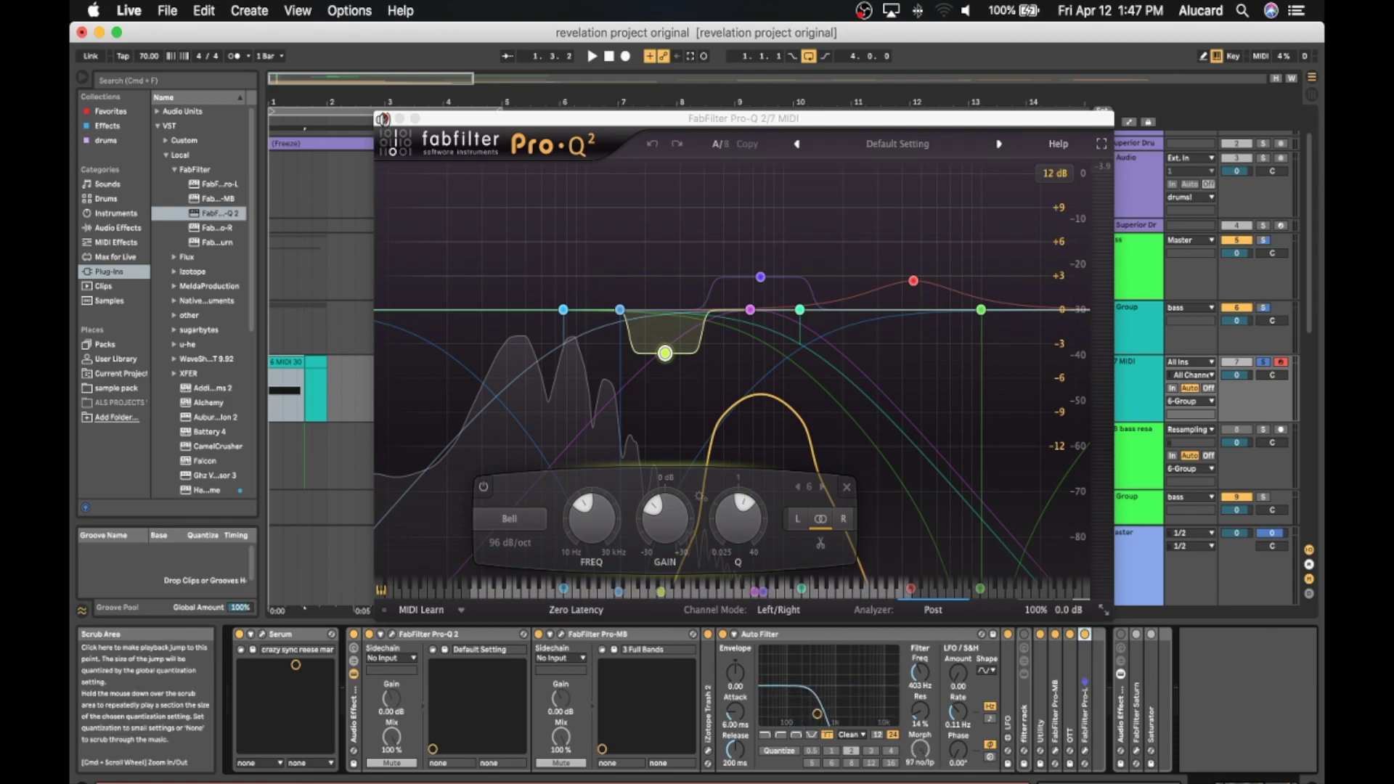
left_click(382, 119)
scroll(403, 163, "down", 3)
left_click(605, 319)
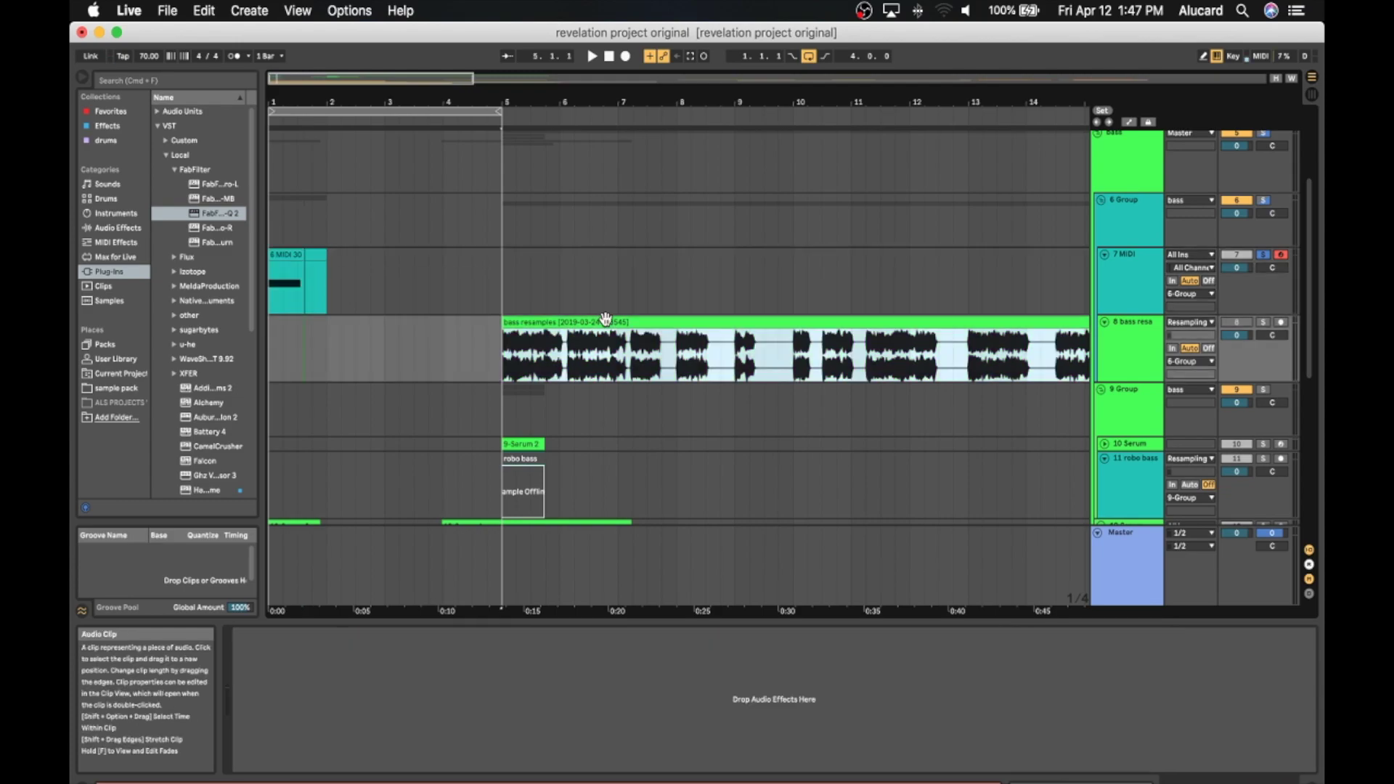